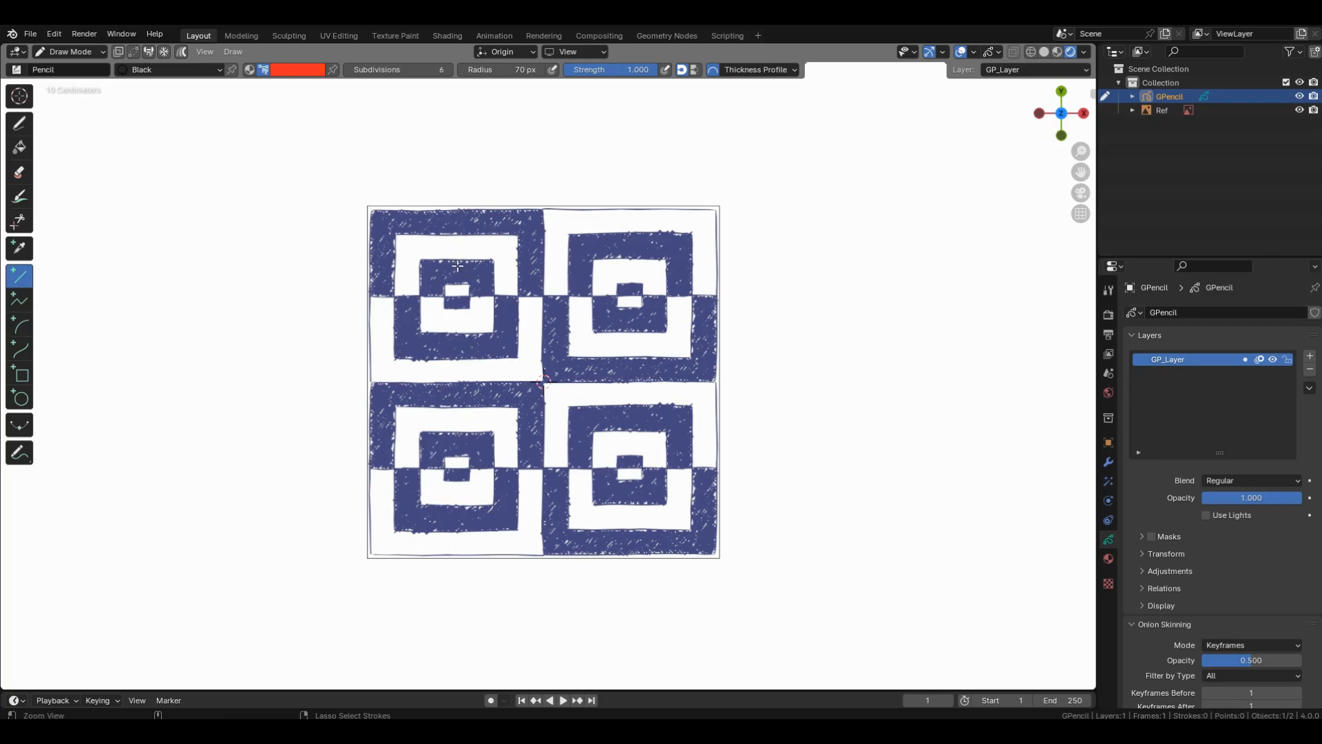
Draw six vertical straight lines along the edges of the nested squares in the reference's upper-left tile.
scroll(452, 204, up, 4)
scroll(452, 204, up, 1)
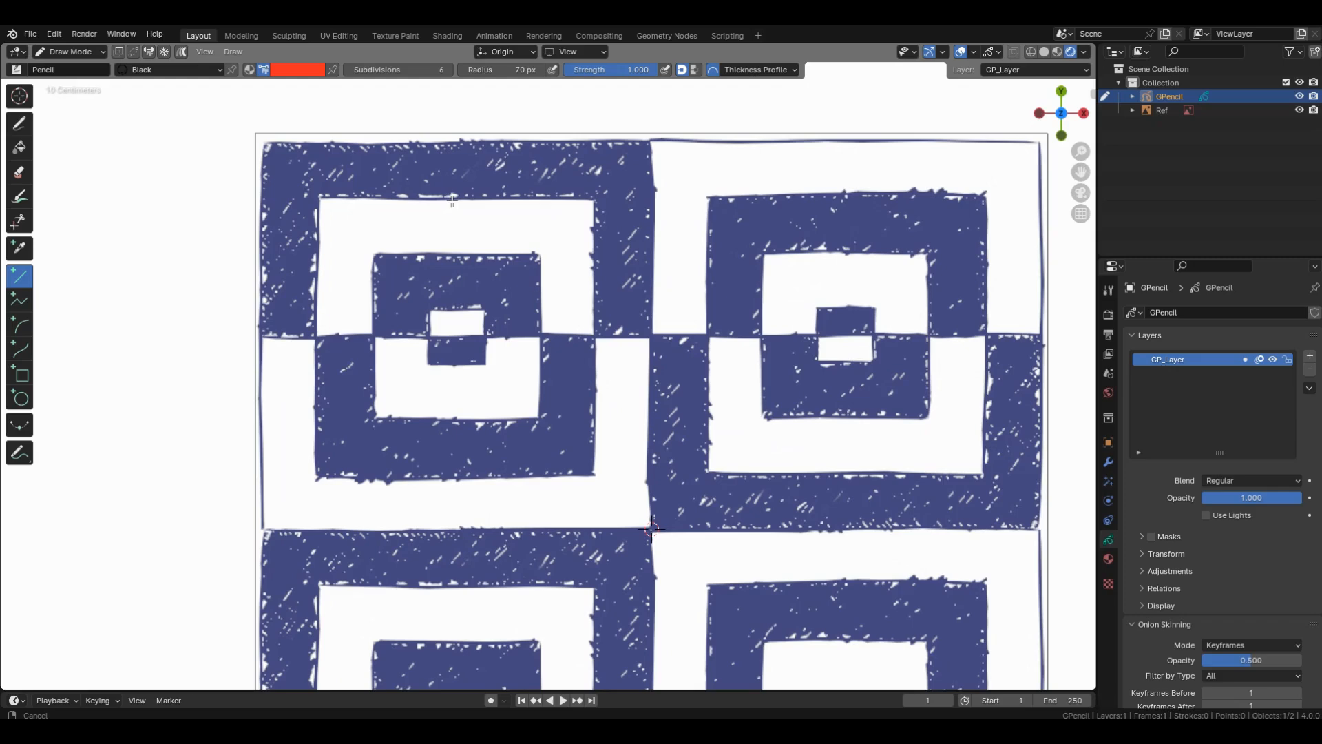
shift+middle_drag(451, 201, 480, 220)
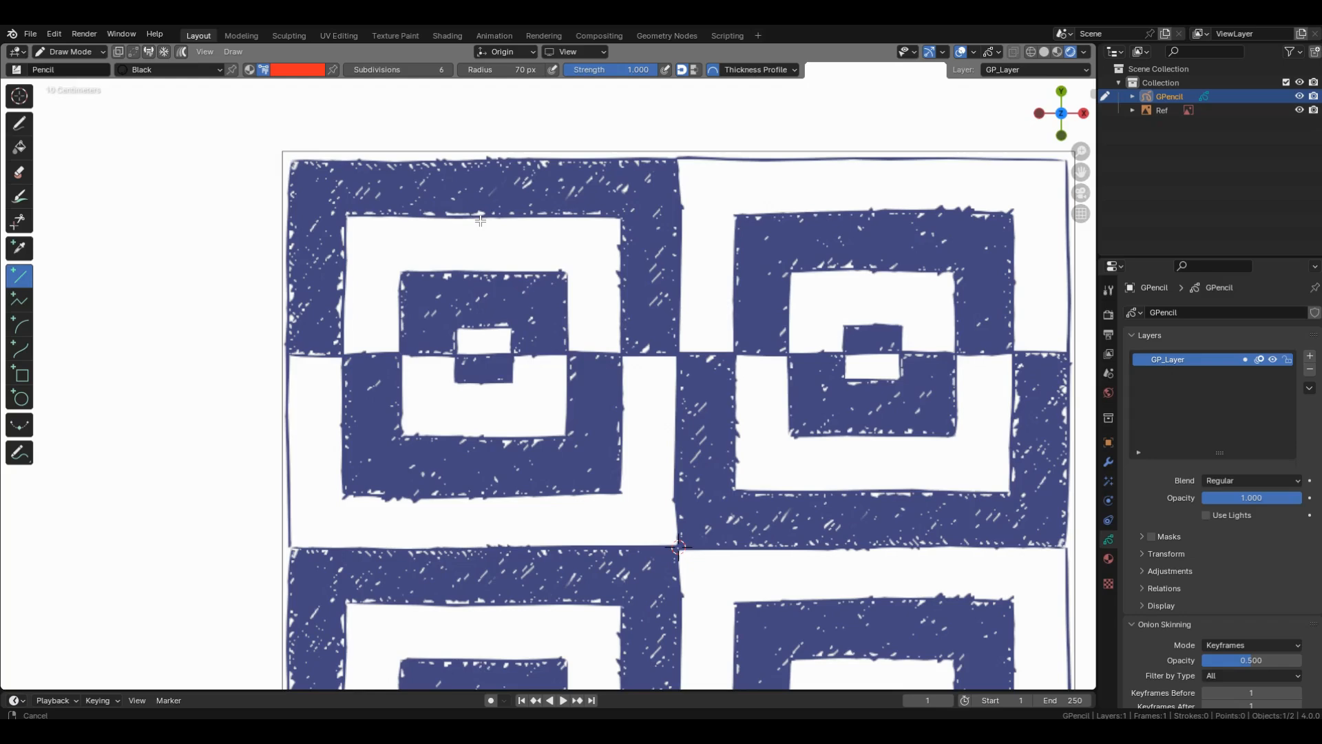
drag(348, 113, 348, 596)
drag(402, 109, 403, 596)
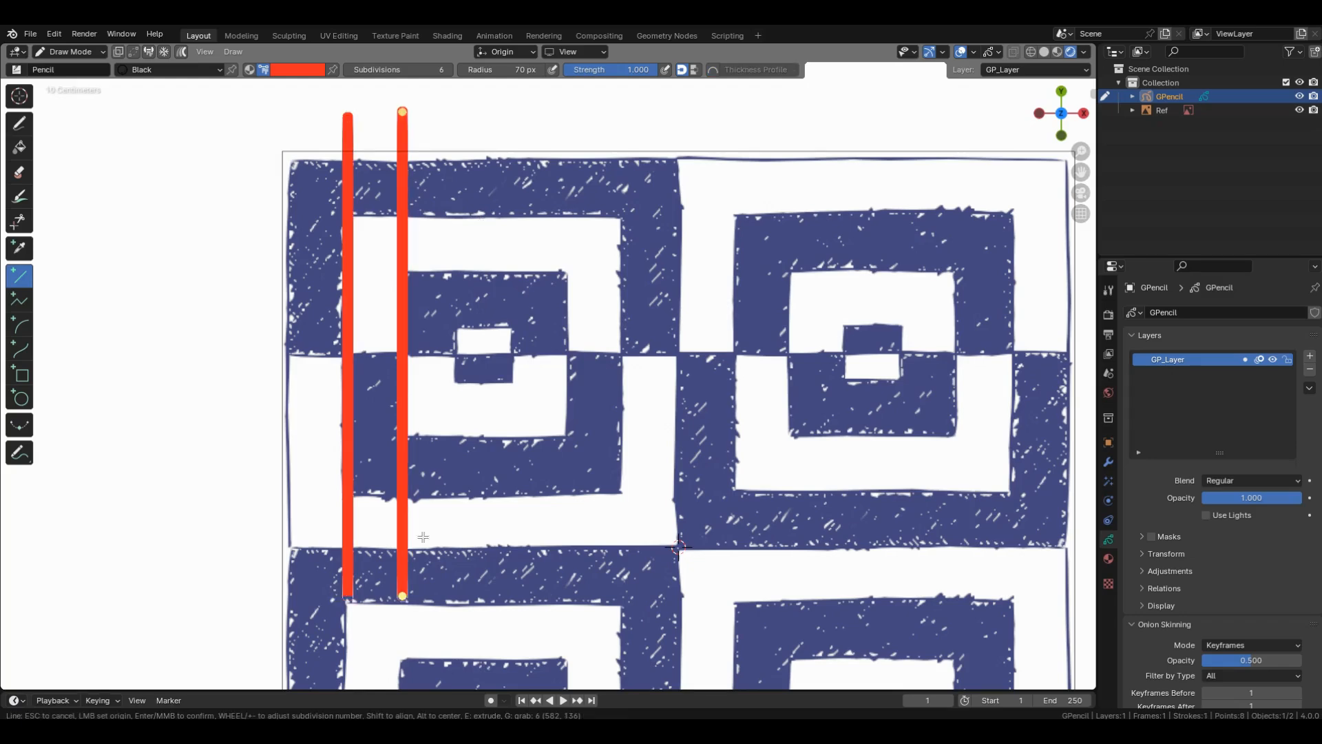
drag(456, 106, 456, 599)
drag(509, 104, 509, 599)
drag(569, 110, 569, 600)
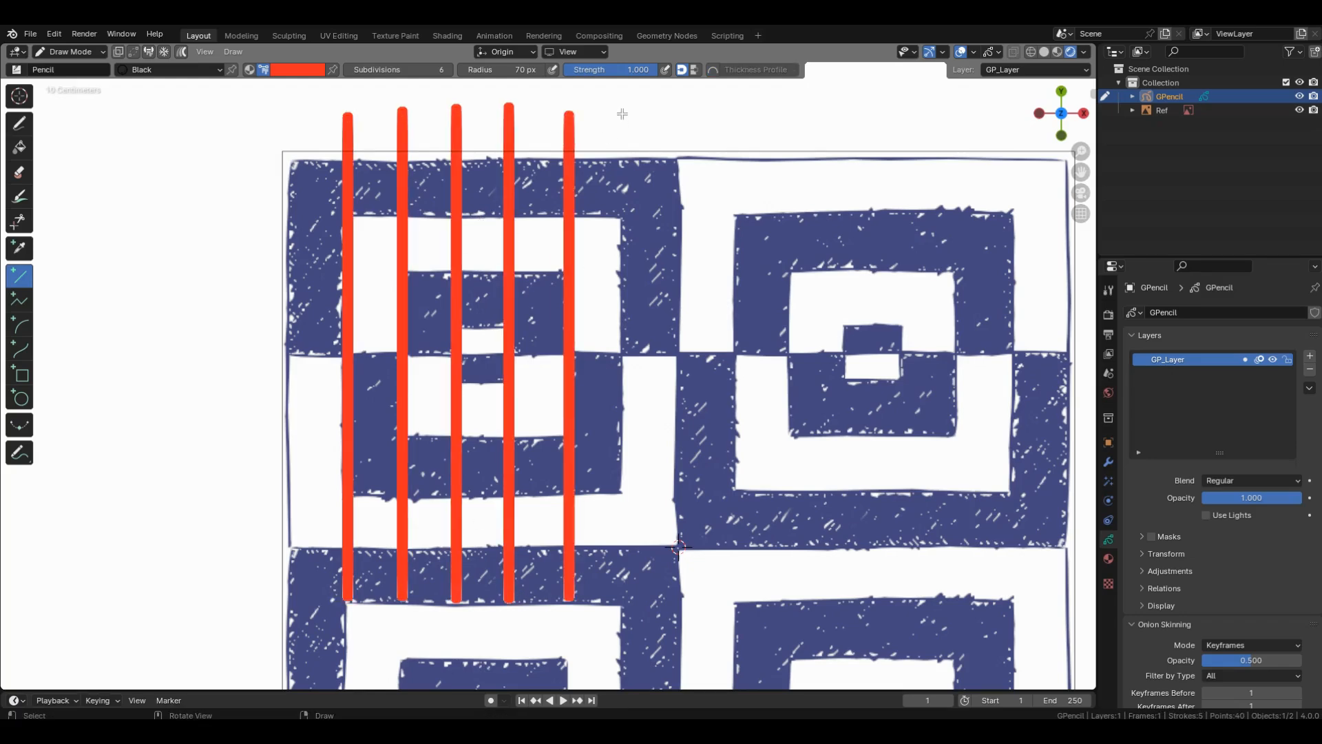
drag(622, 109, 622, 599)
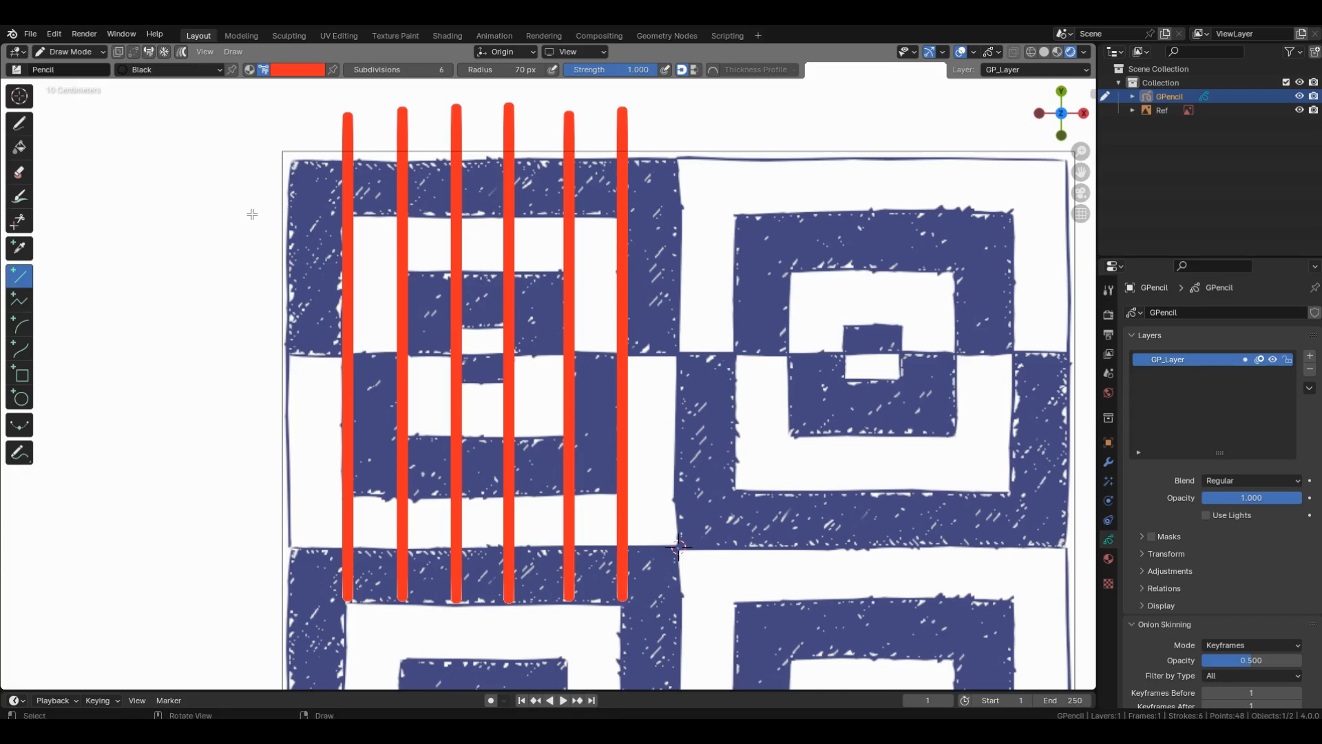
Draw six horizontal straight lines along the same tile's nested square edges, plus a longer one through its middle.
drag(245, 214, 722, 214)
drag(243, 270, 719, 270)
drag(247, 321, 717, 322)
drag(245, 380, 715, 380)
drag(247, 435, 709, 434)
drag(247, 492, 713, 492)
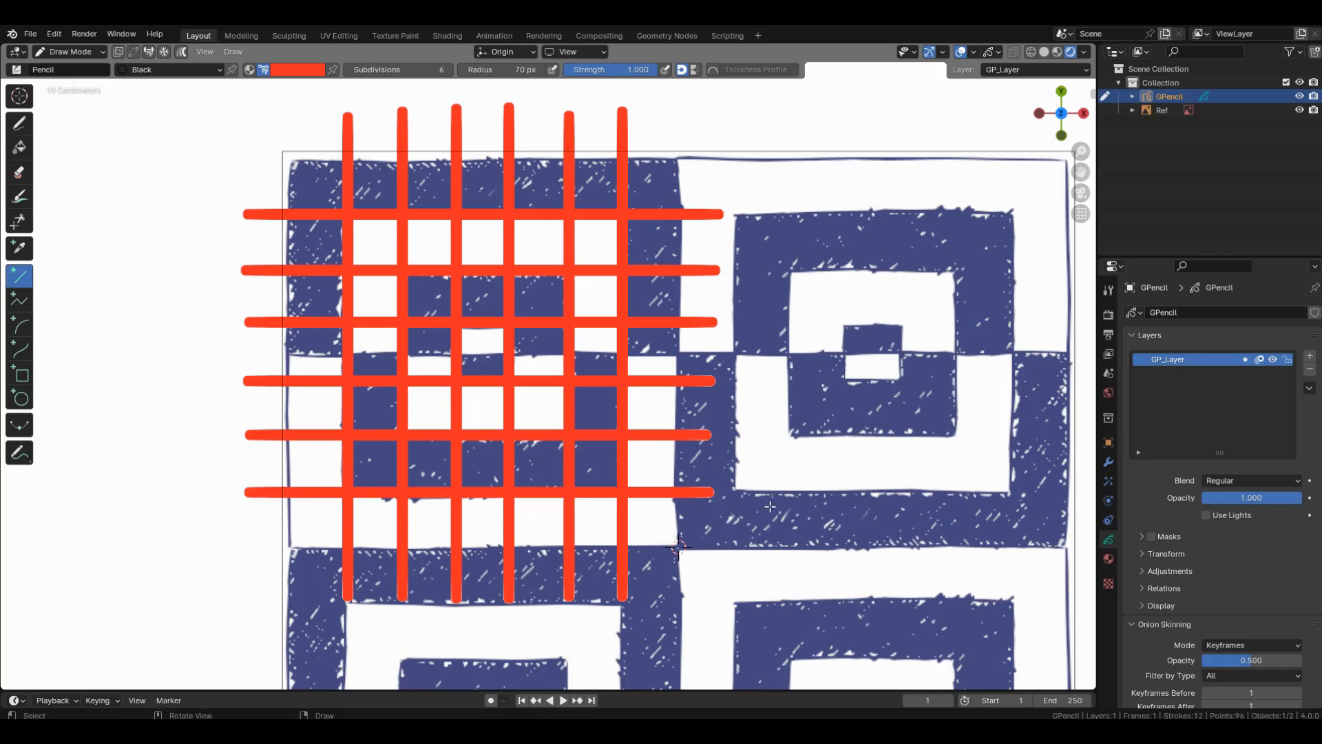
drag(205, 353, 764, 354)
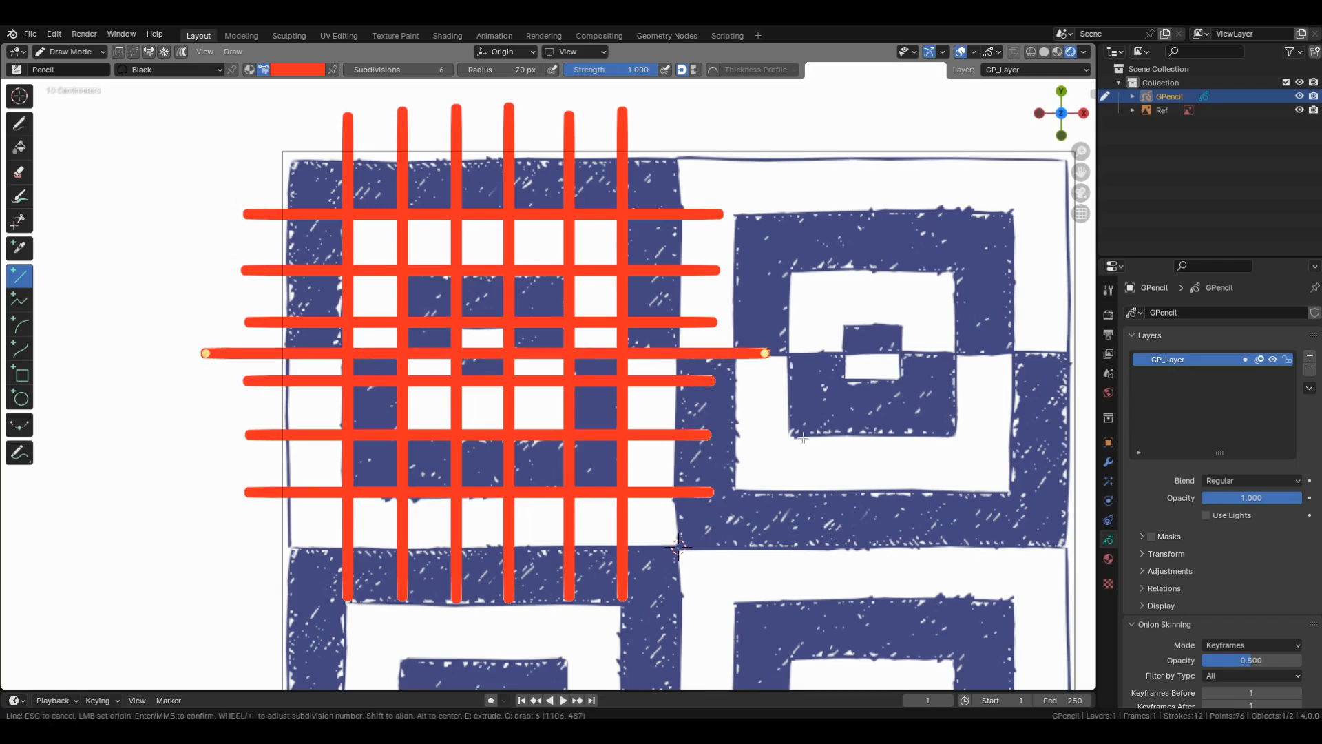
key(Return)
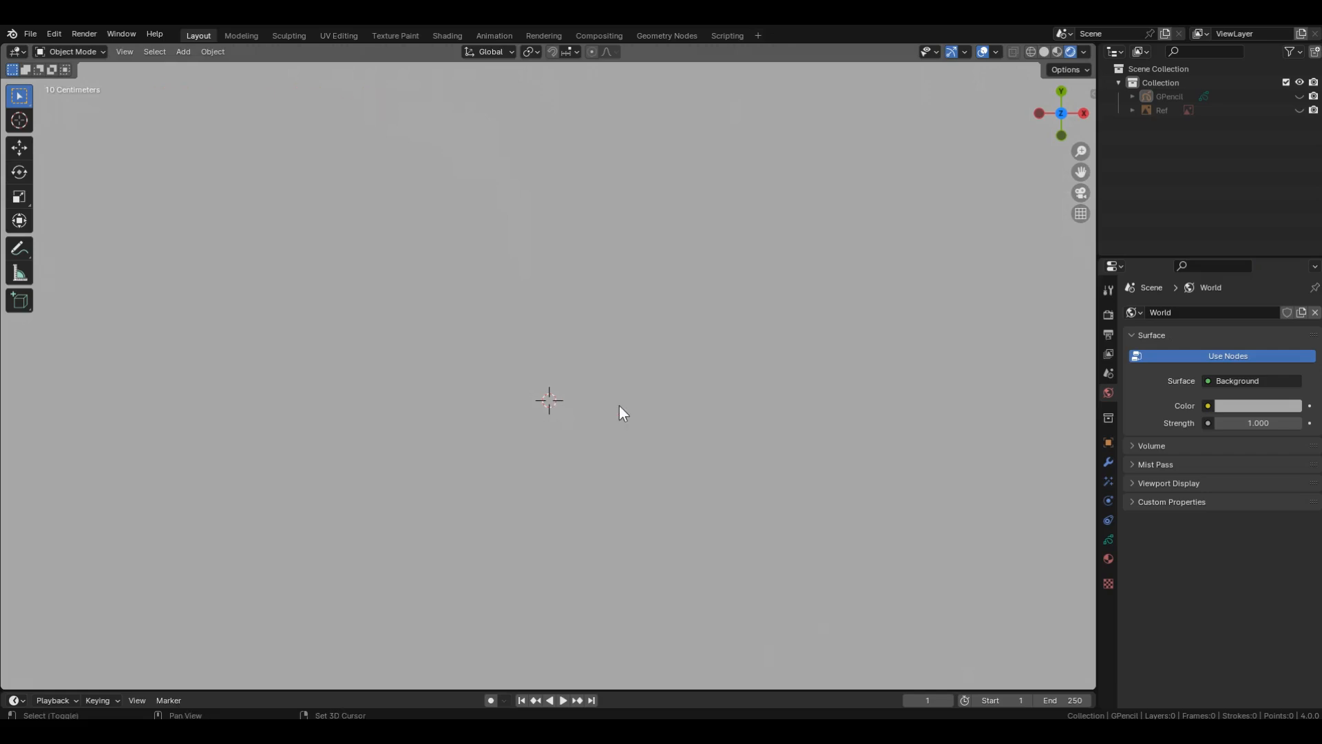
Add a mesh plane at the center of the scene.
key(shift+a)
mouse_move(593, 323)
click(687, 323)
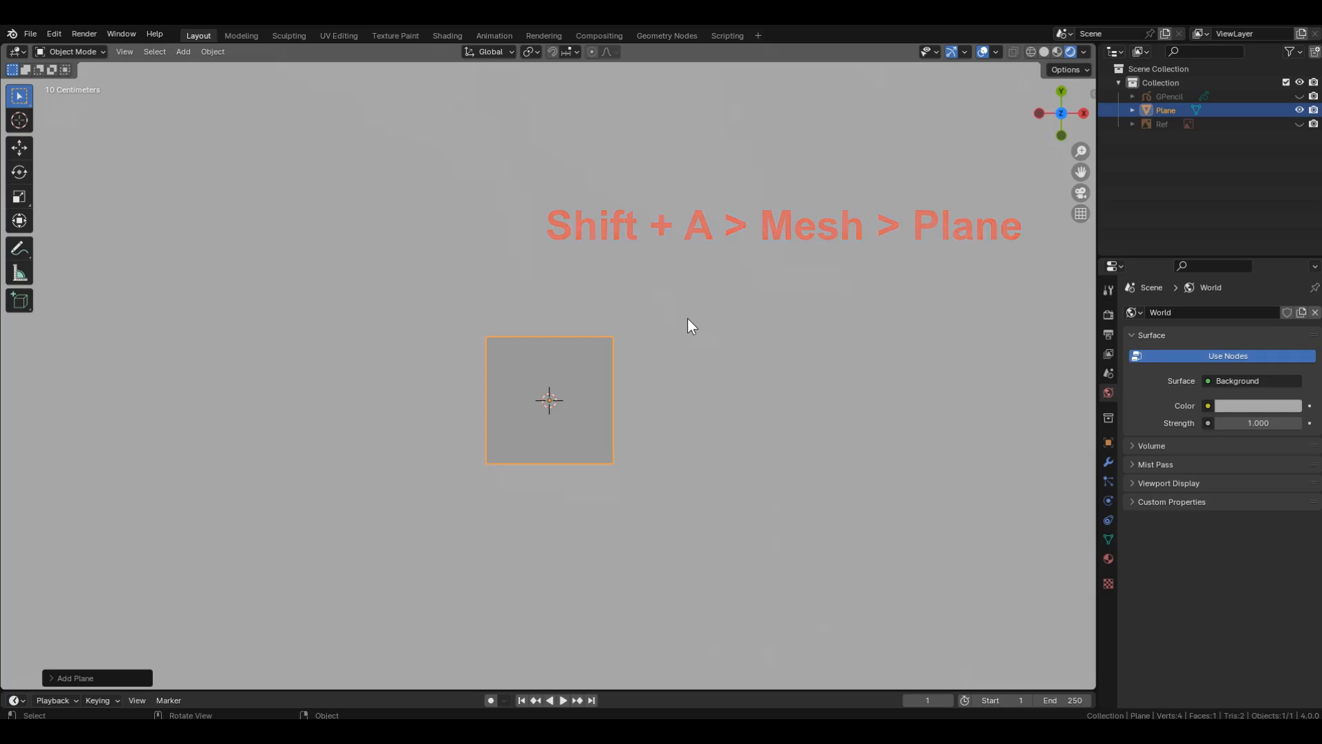
scroll(551, 402, up, 5)
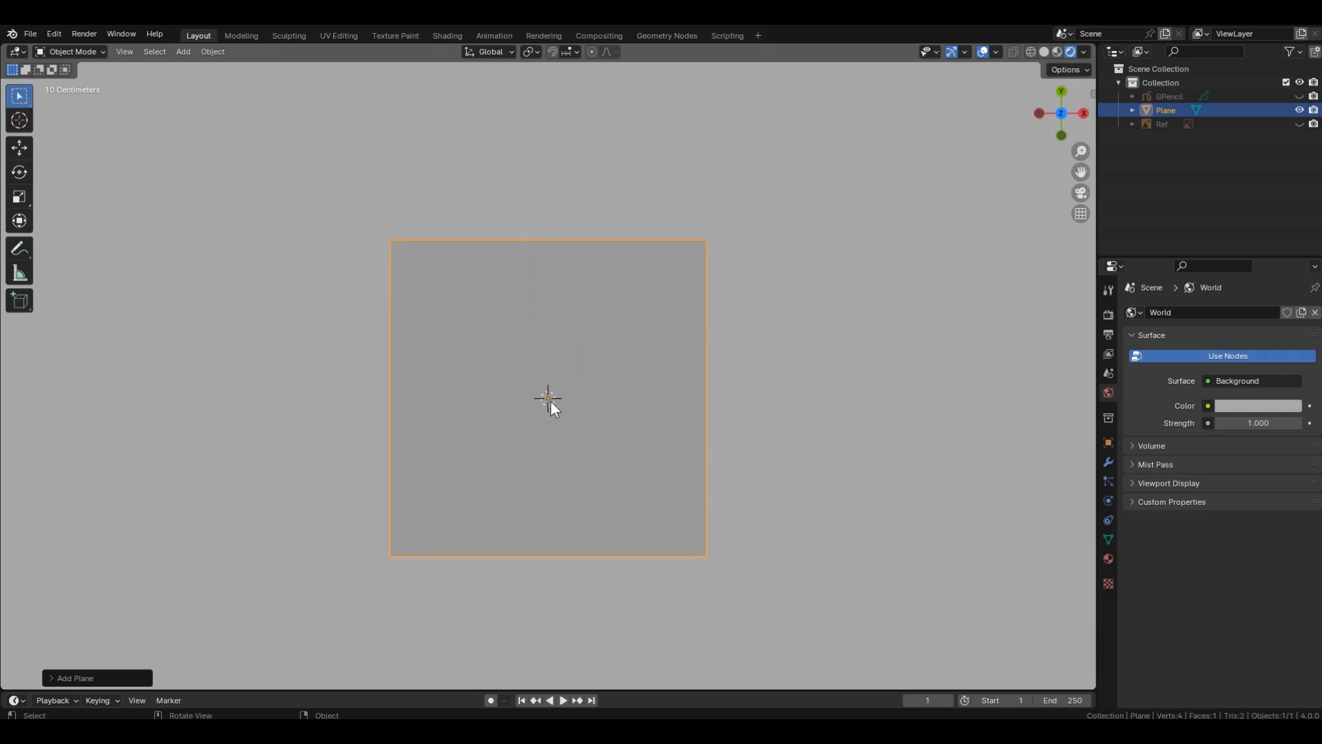
In Edit Mode, subdivide the whole plane with the number of cuts set to 6, and clear the selection.
key(Tab)
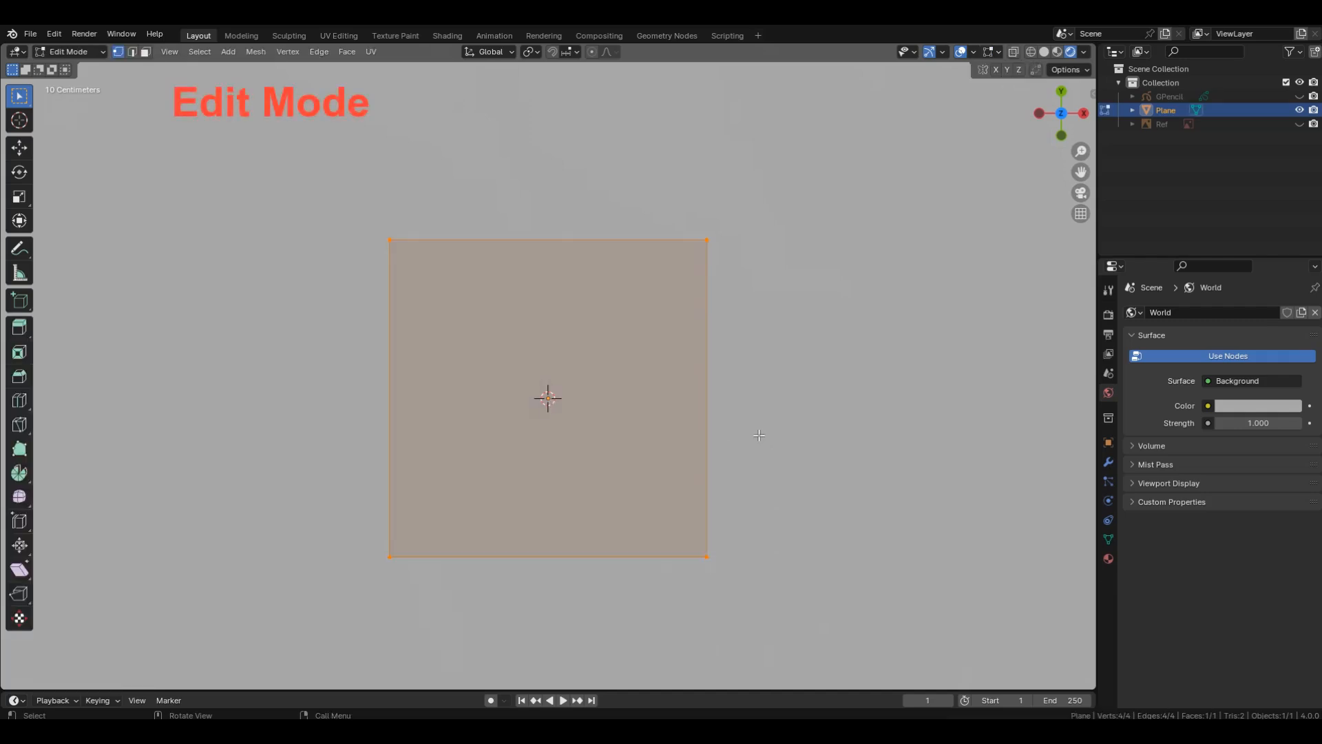
drag(788, 191, 334, 621)
right_click(713, 440)
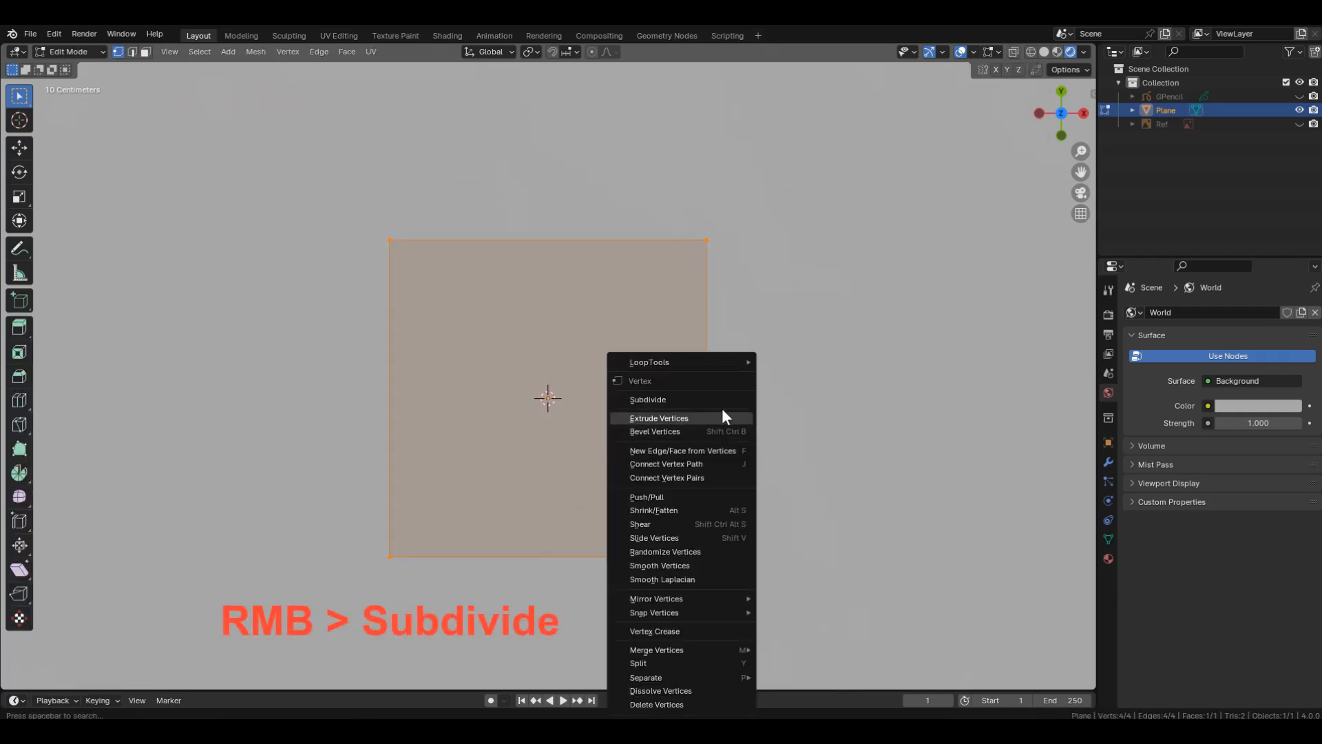
click(722, 402)
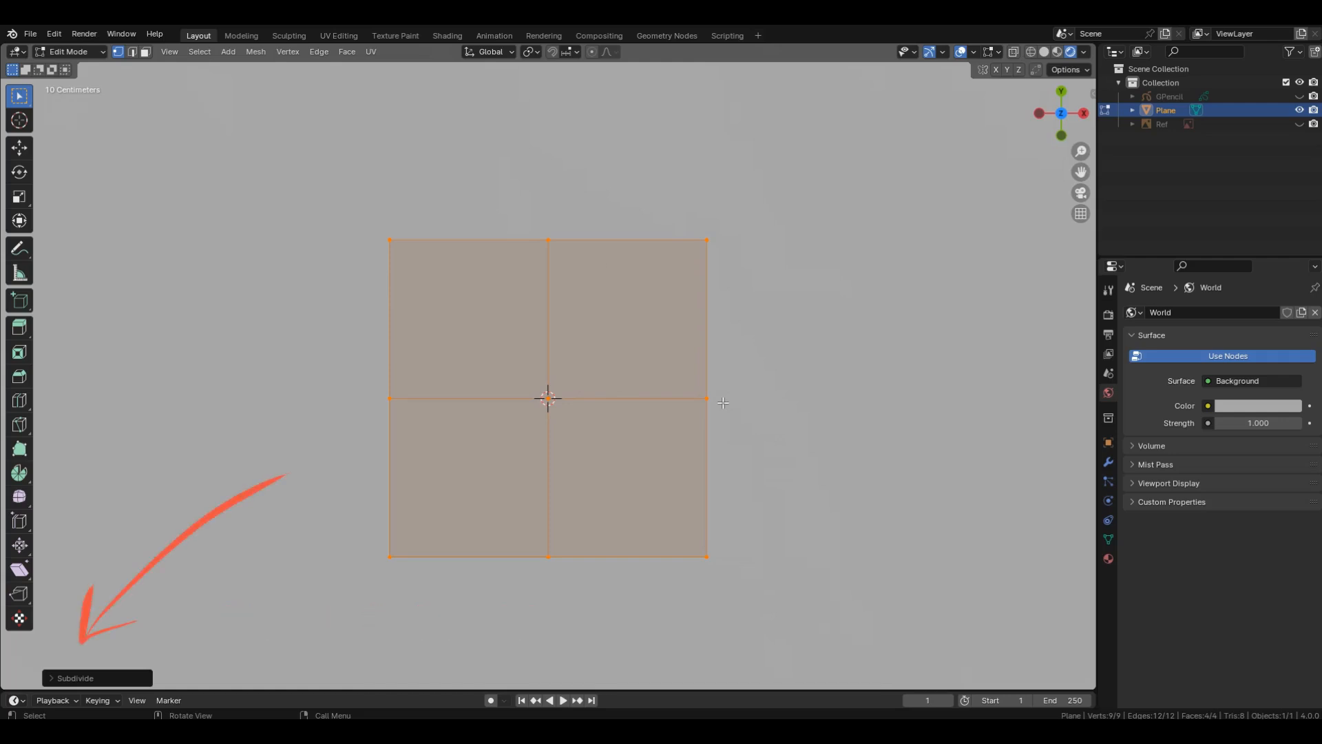
click(50, 678)
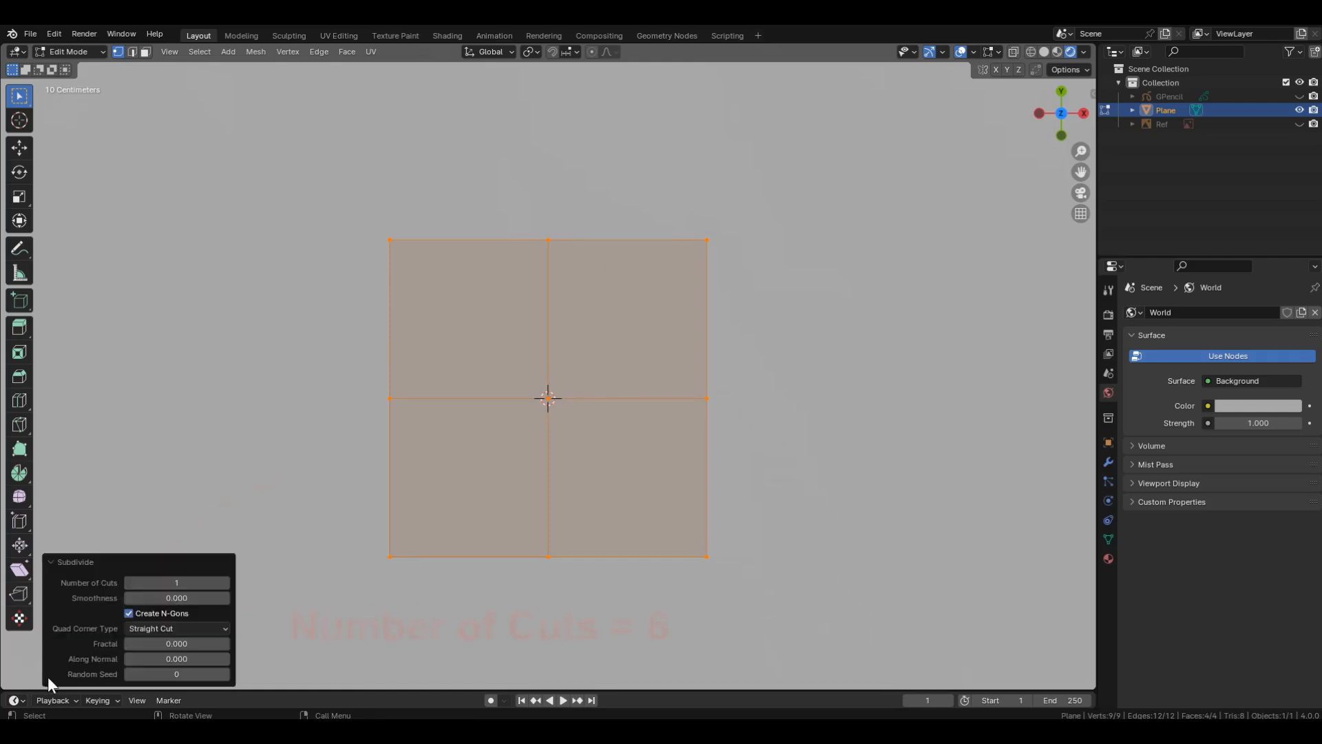
click(176, 583)
text(4)
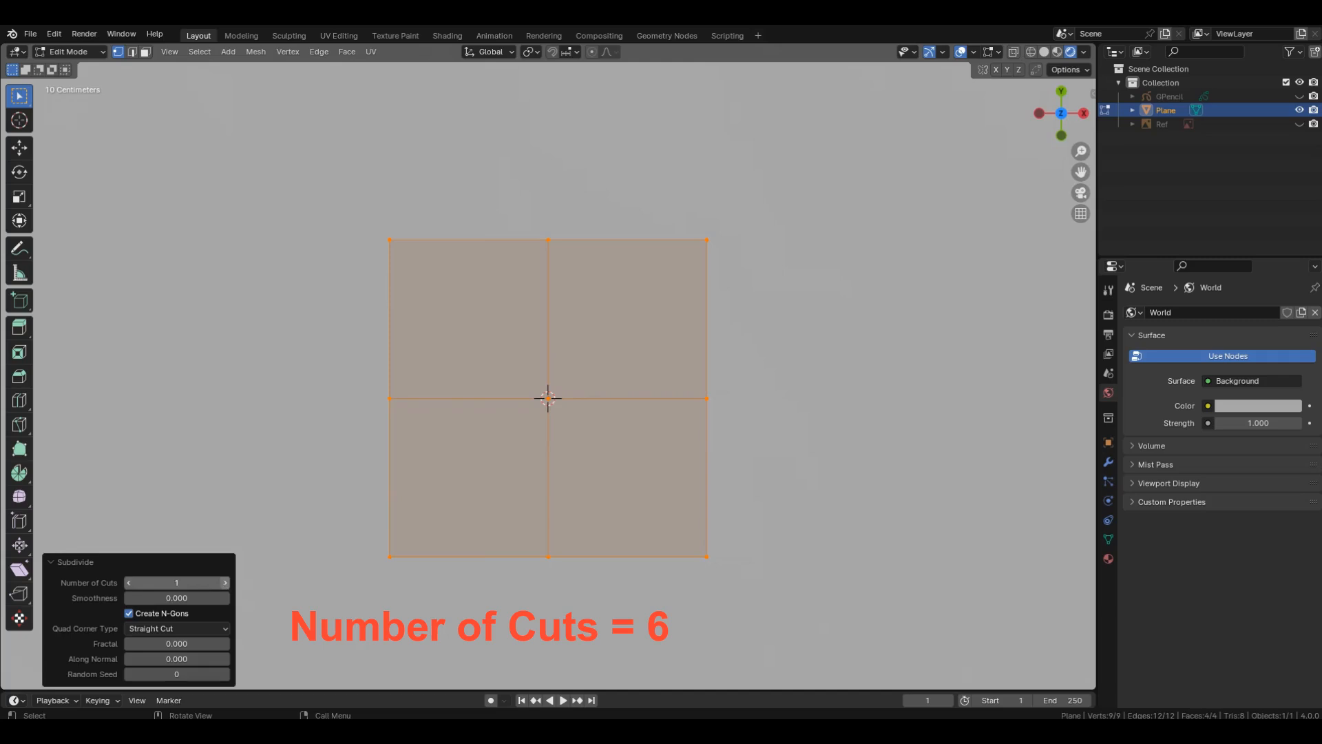
key(Return)
click(224, 583)
click(224, 582)
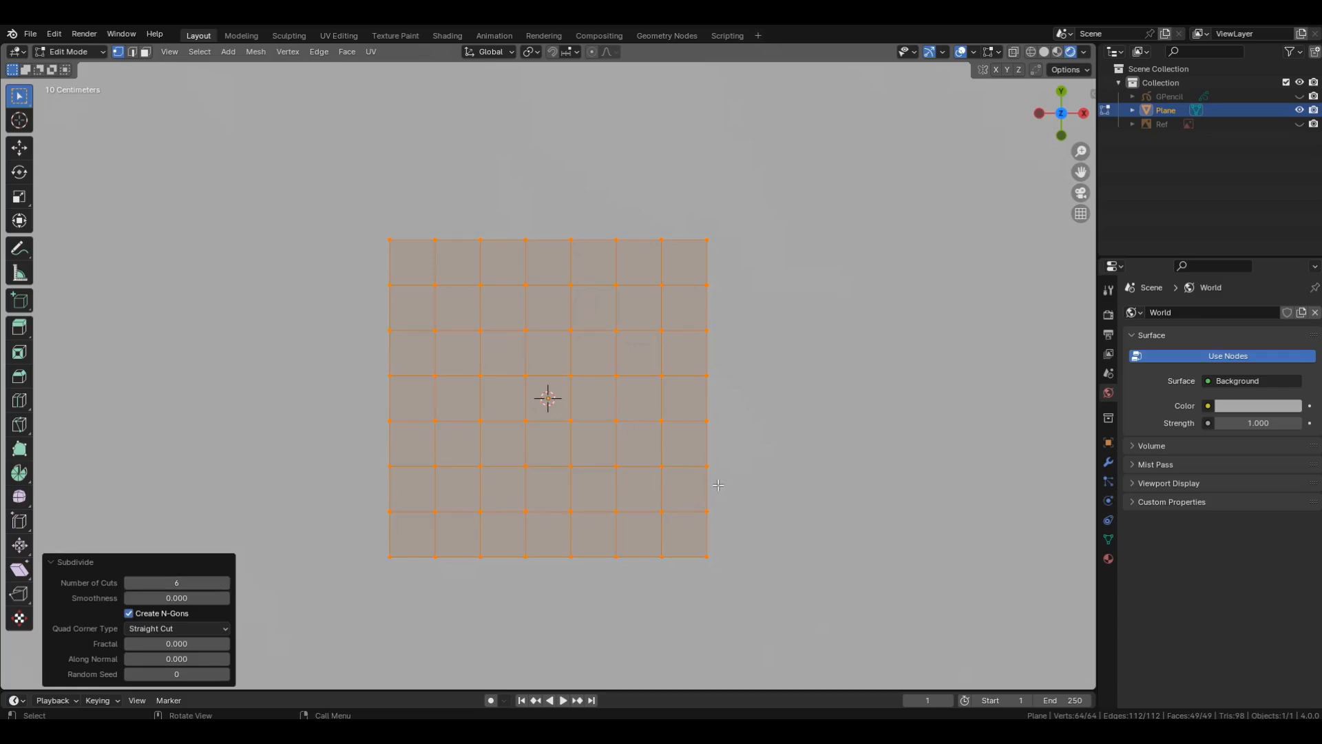
click(814, 449)
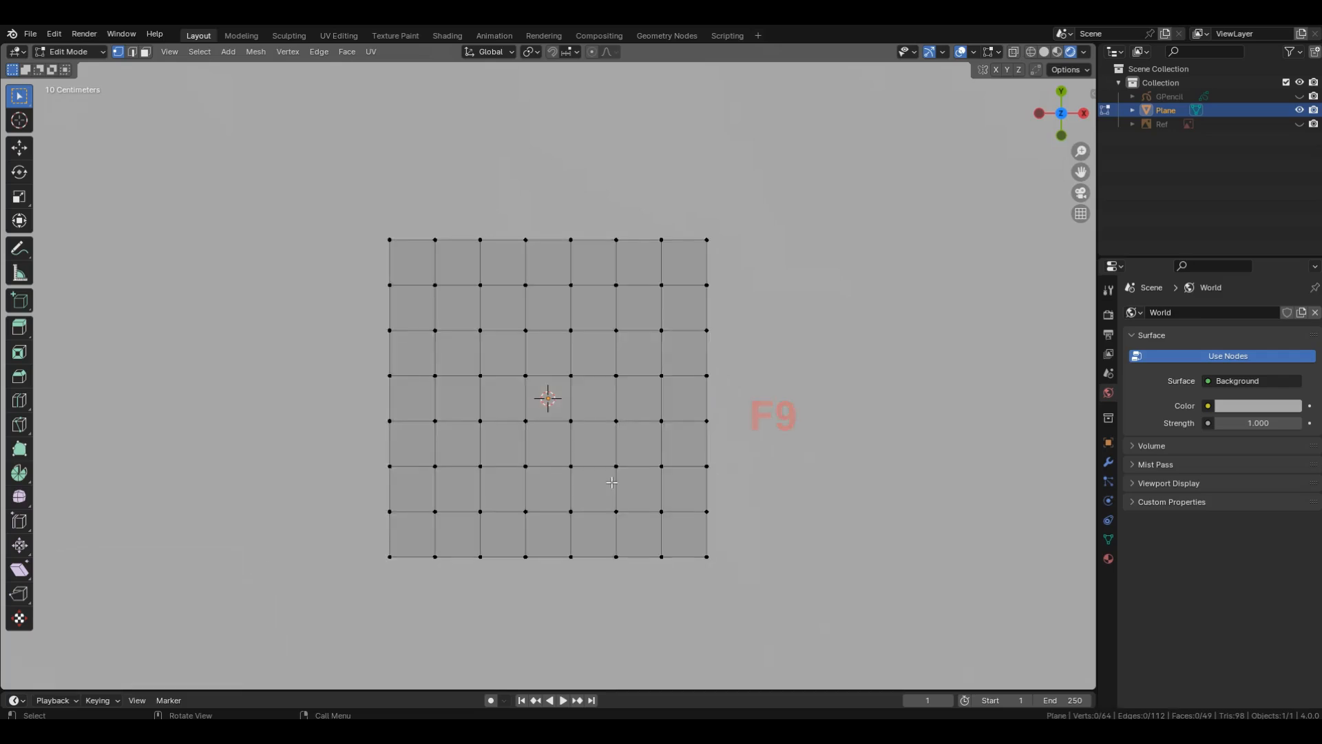
Reopen the settings of the last Subdivide, adjust the number of cuts and return it to 6.
key(F9)
drag(779, 507, 761, 507)
click(816, 506)
click(815, 506)
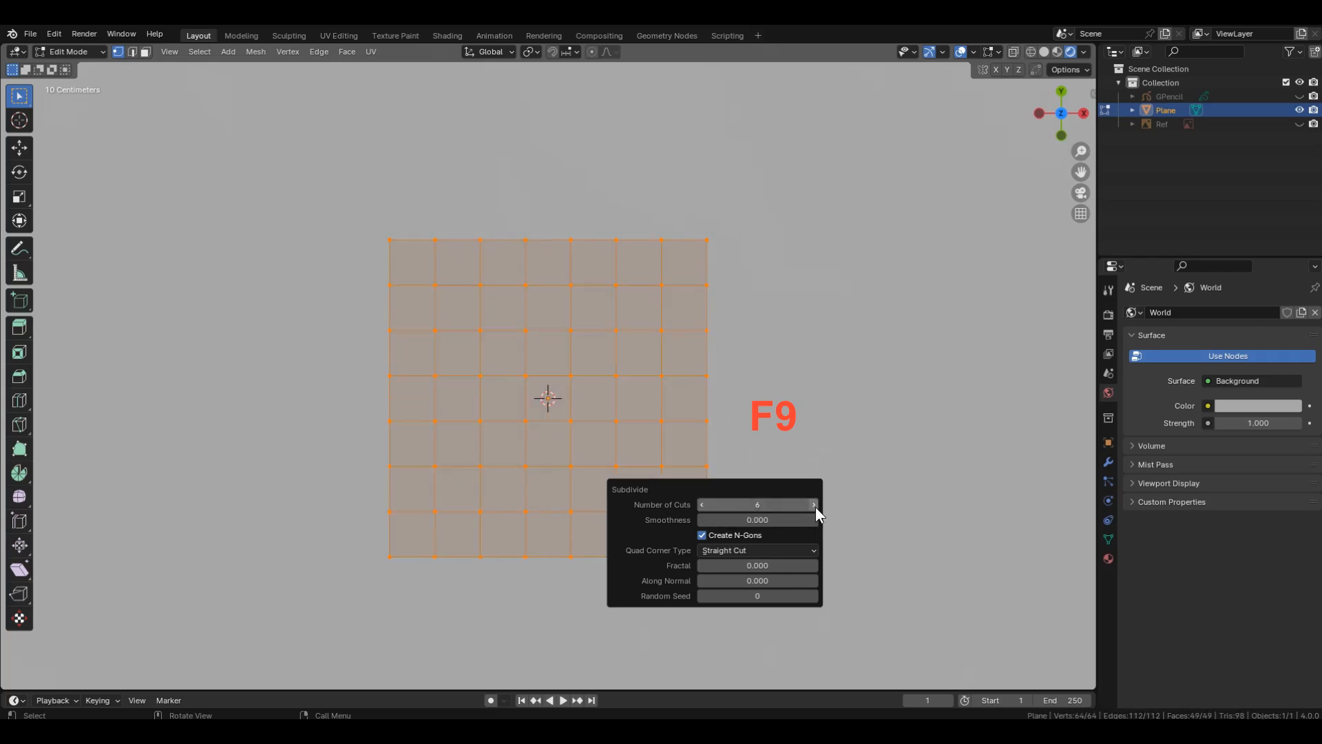
click(832, 419)
click(838, 417)
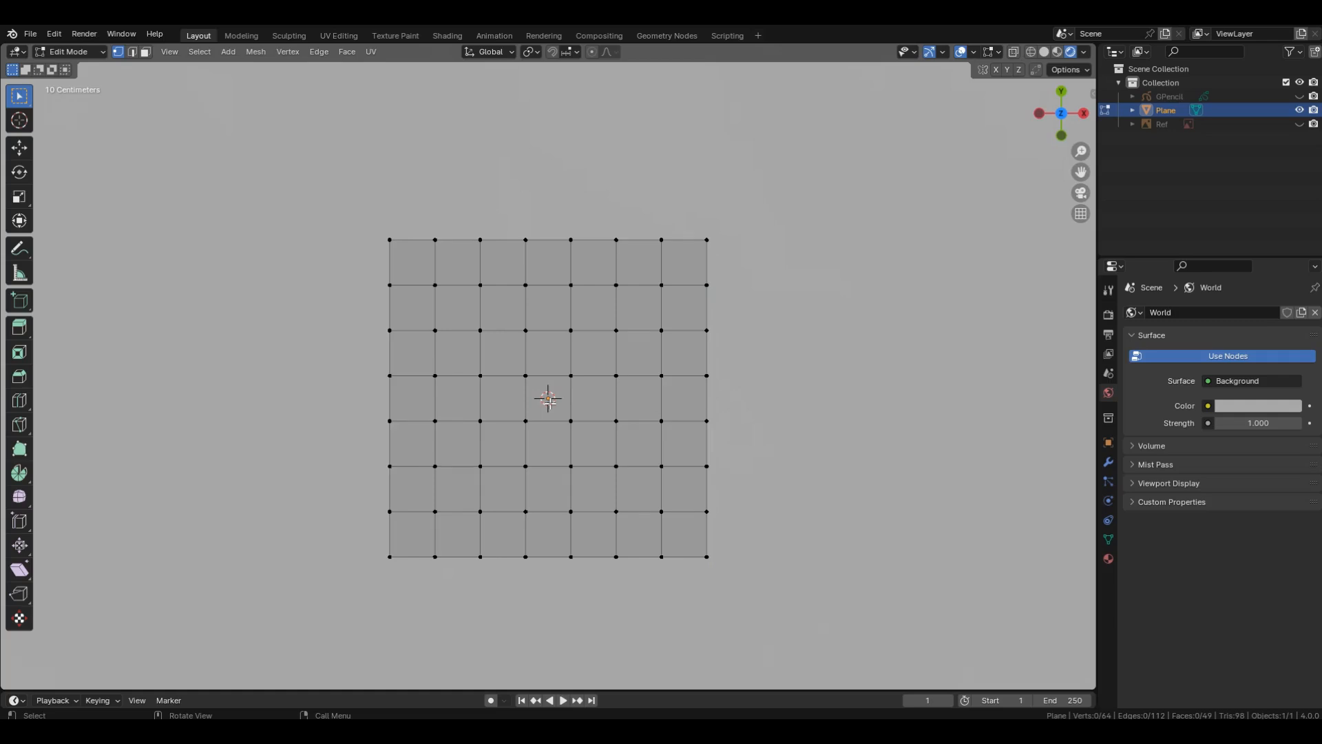
Add one horizontal loop cut exactly midway through the plane's middle row of faces.
scroll(548, 398, up, 3)
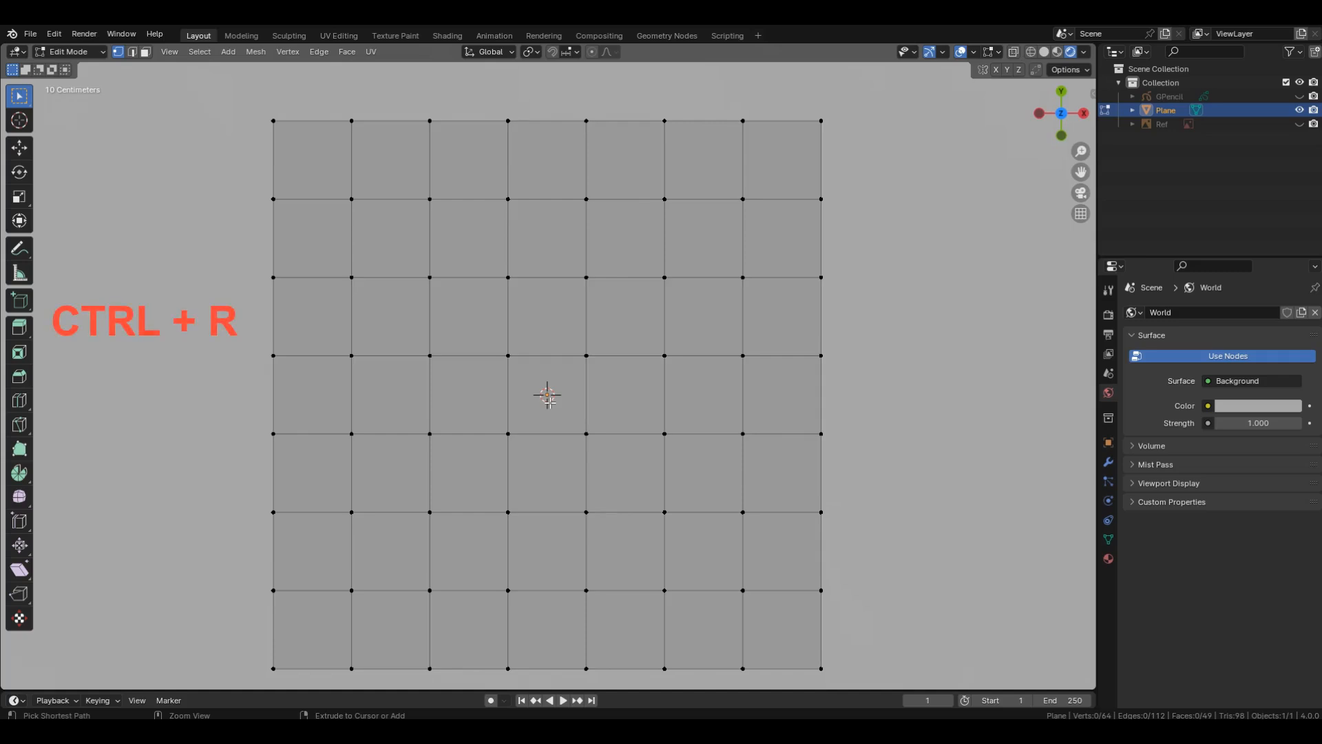
key(ctrl+r)
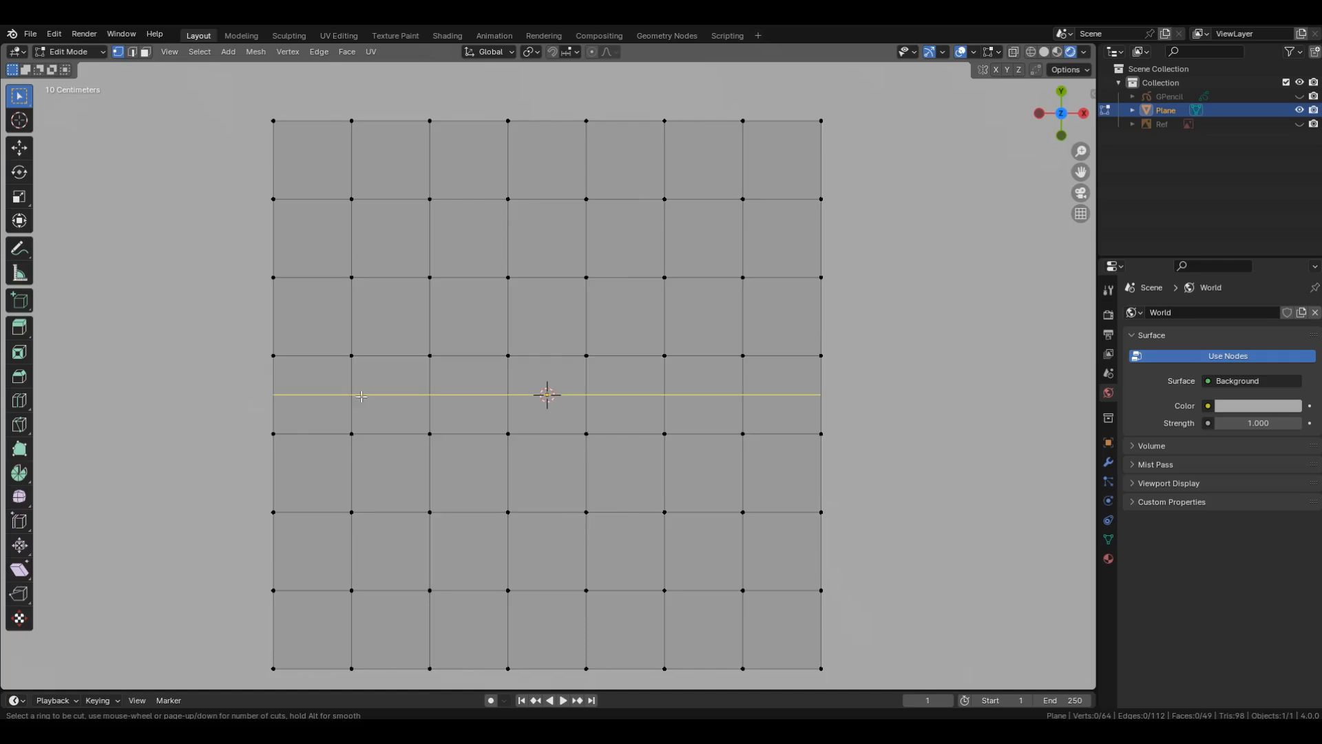
click(427, 395)
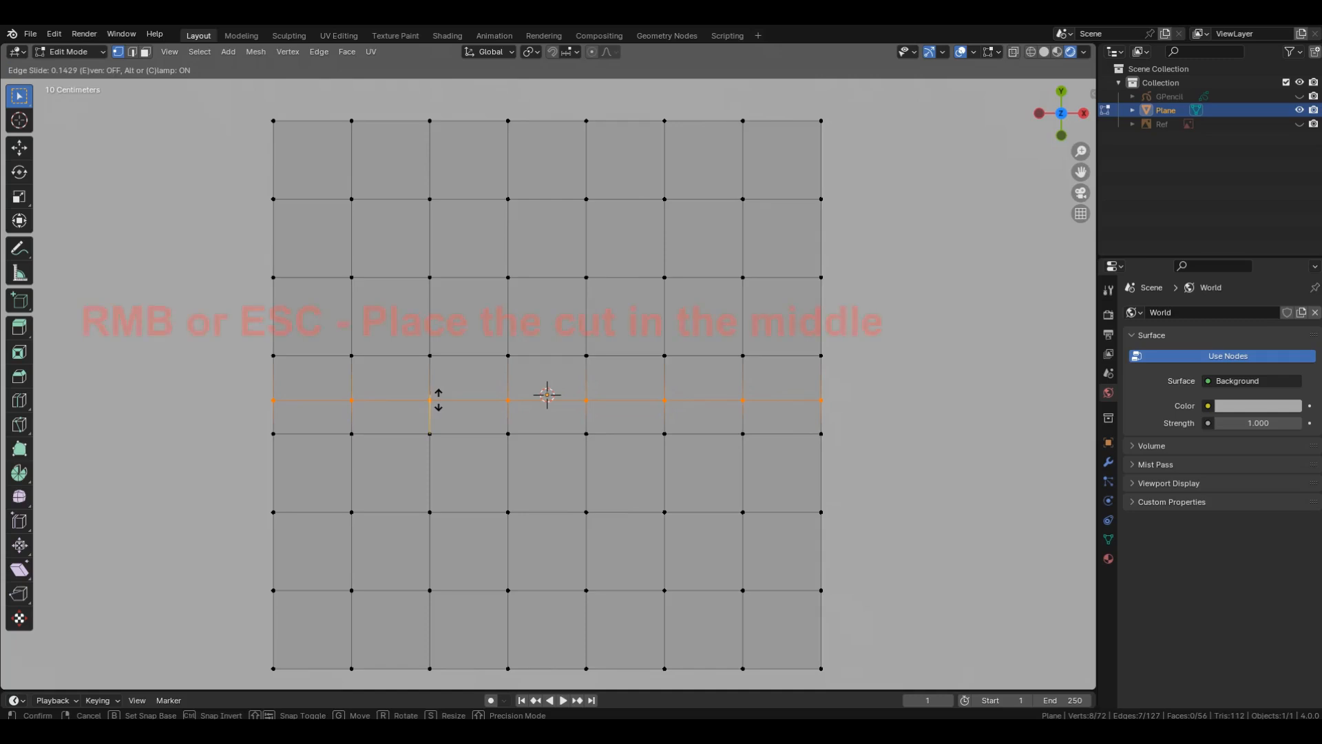
right_click(438, 400)
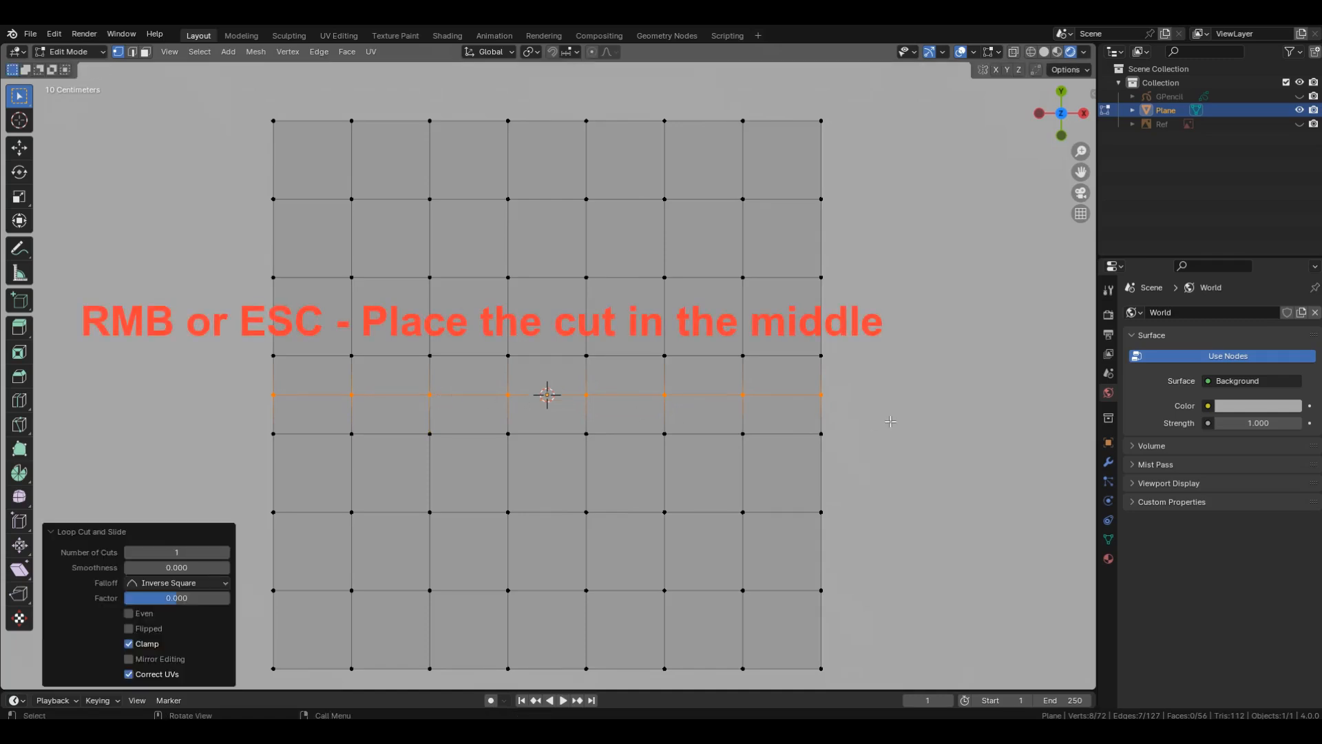
click(51, 678)
Return the plane to Object Mode and set its viewport display to Wire.
click(69, 52)
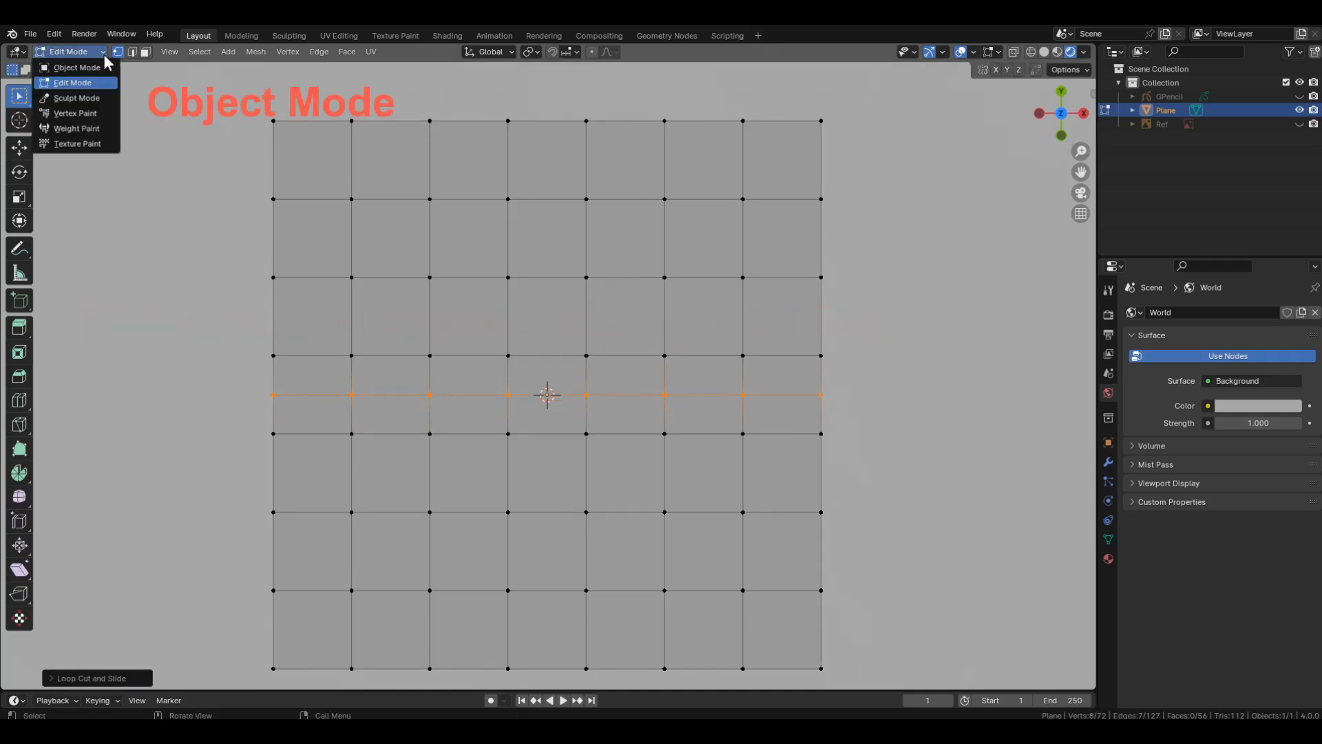
click(76, 68)
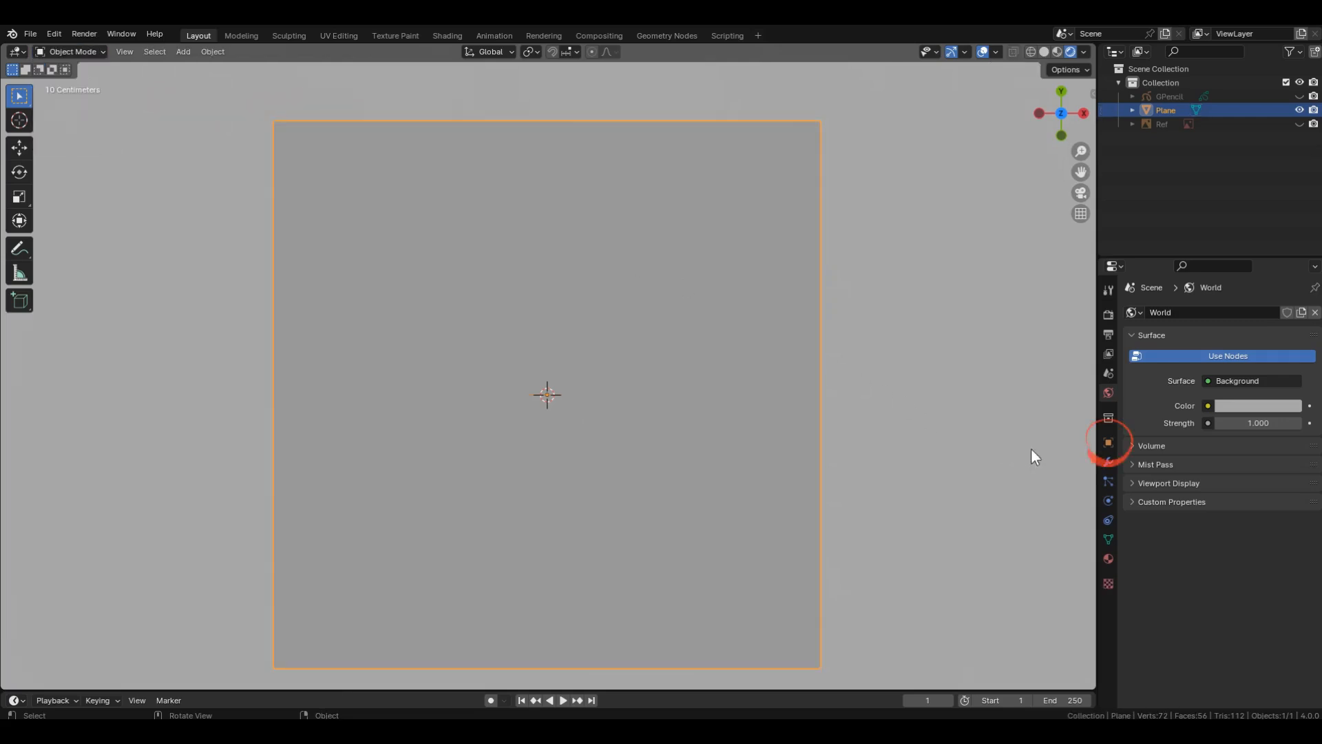
click(1109, 444)
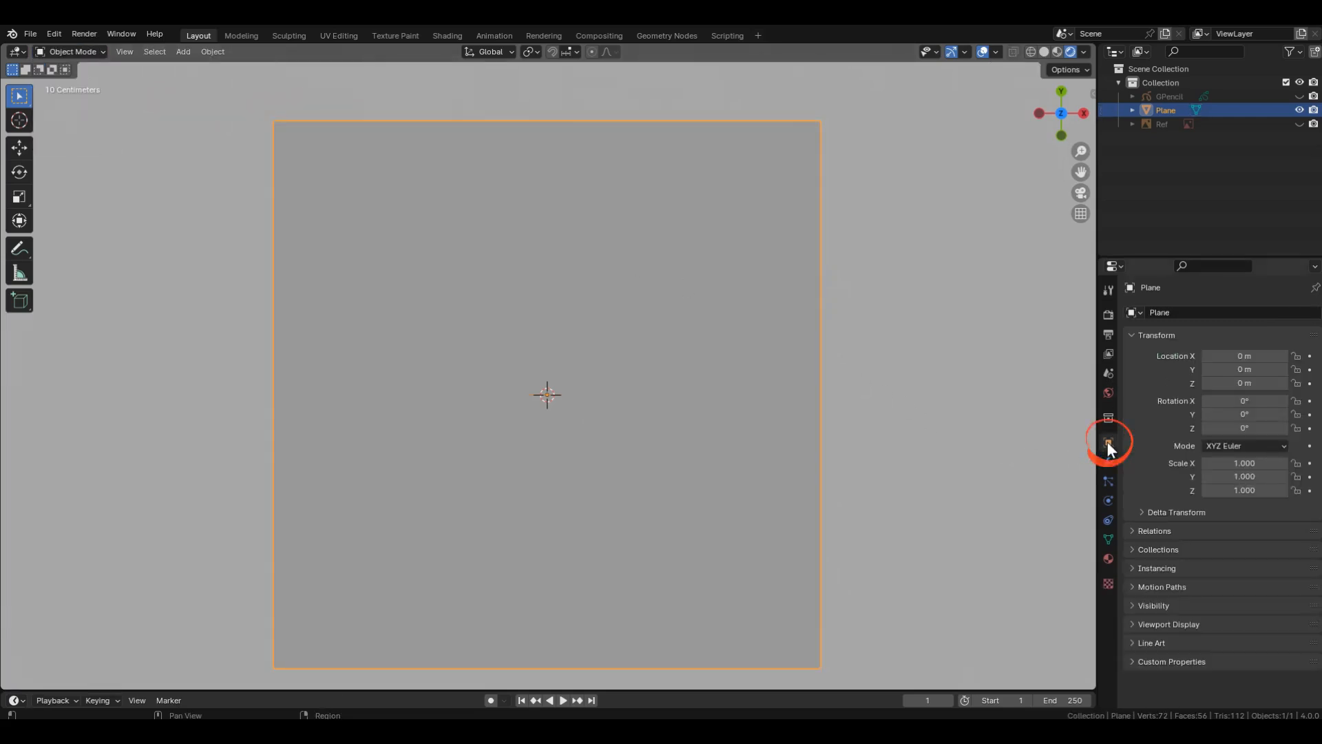
click(1134, 624)
scroll(1136, 622, down, 4)
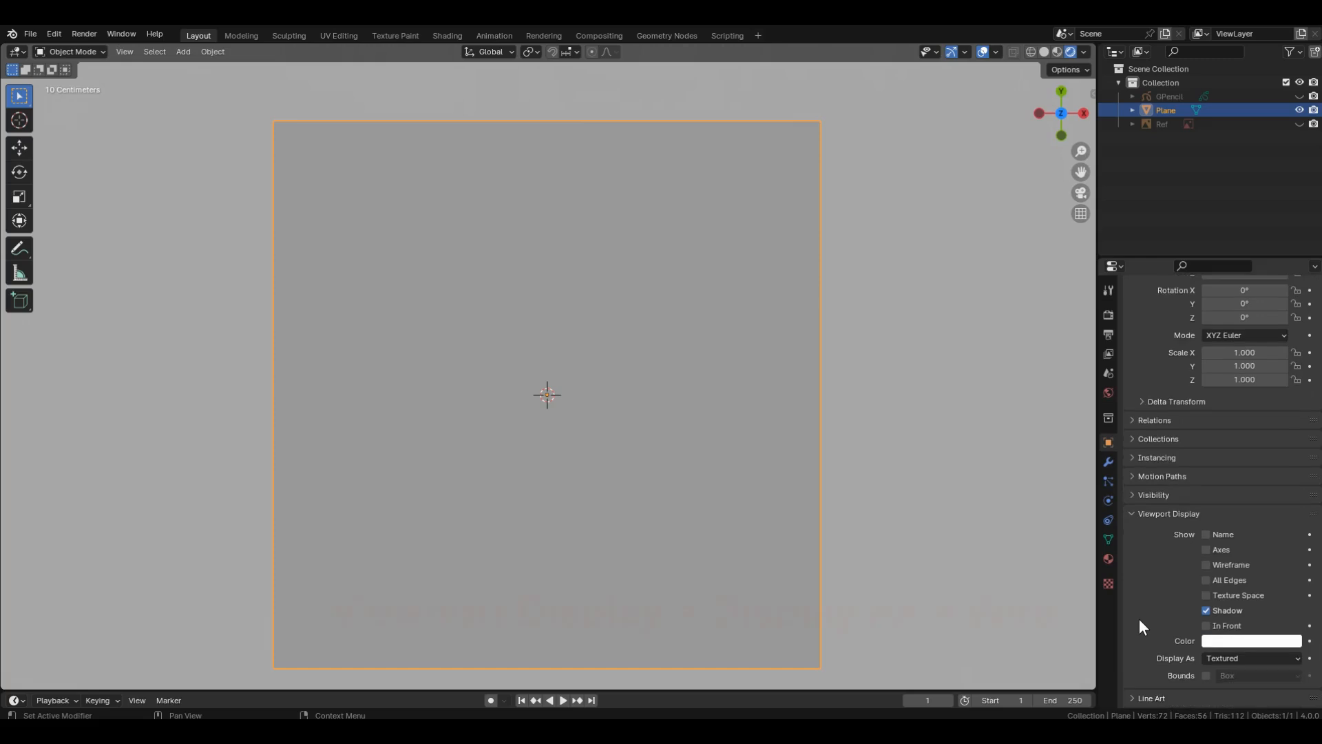
click(1224, 640)
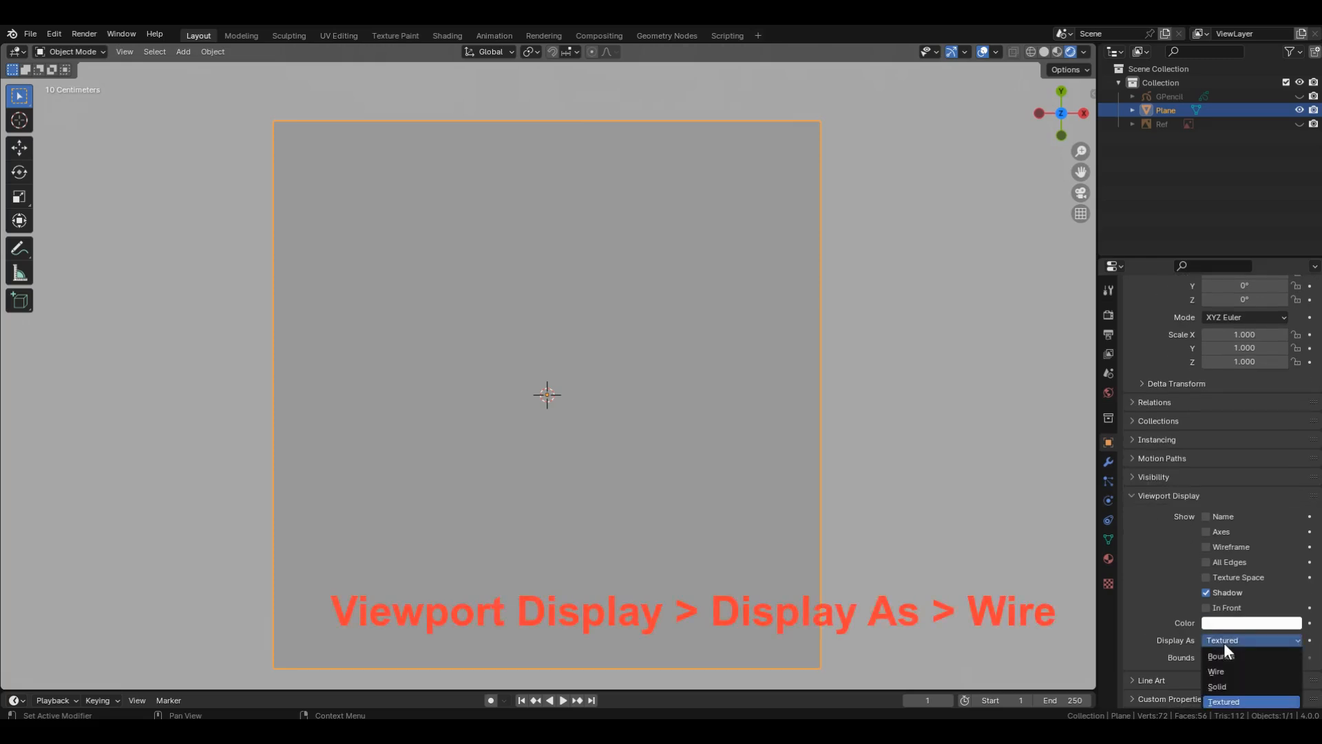
click(1229, 672)
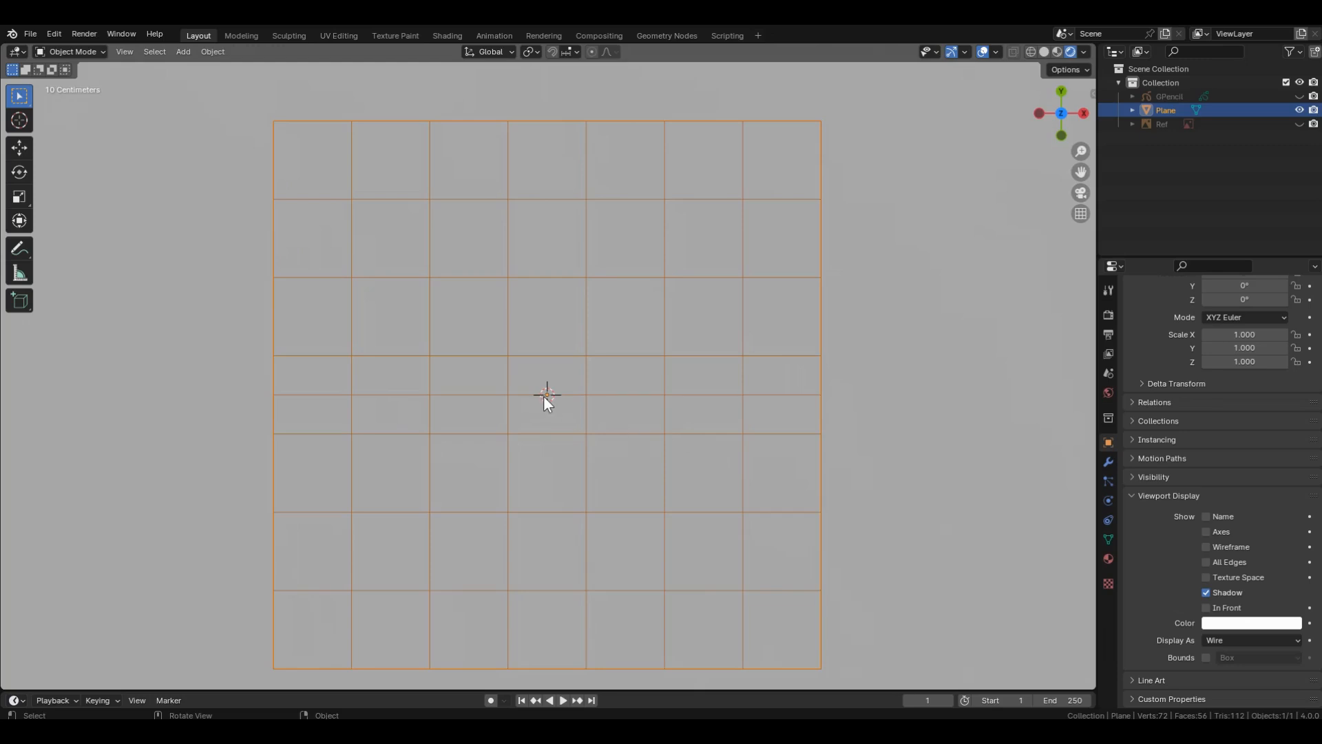
Deselect the plane and add a blank Grease Pencil object.
scroll(543, 395, down, 3)
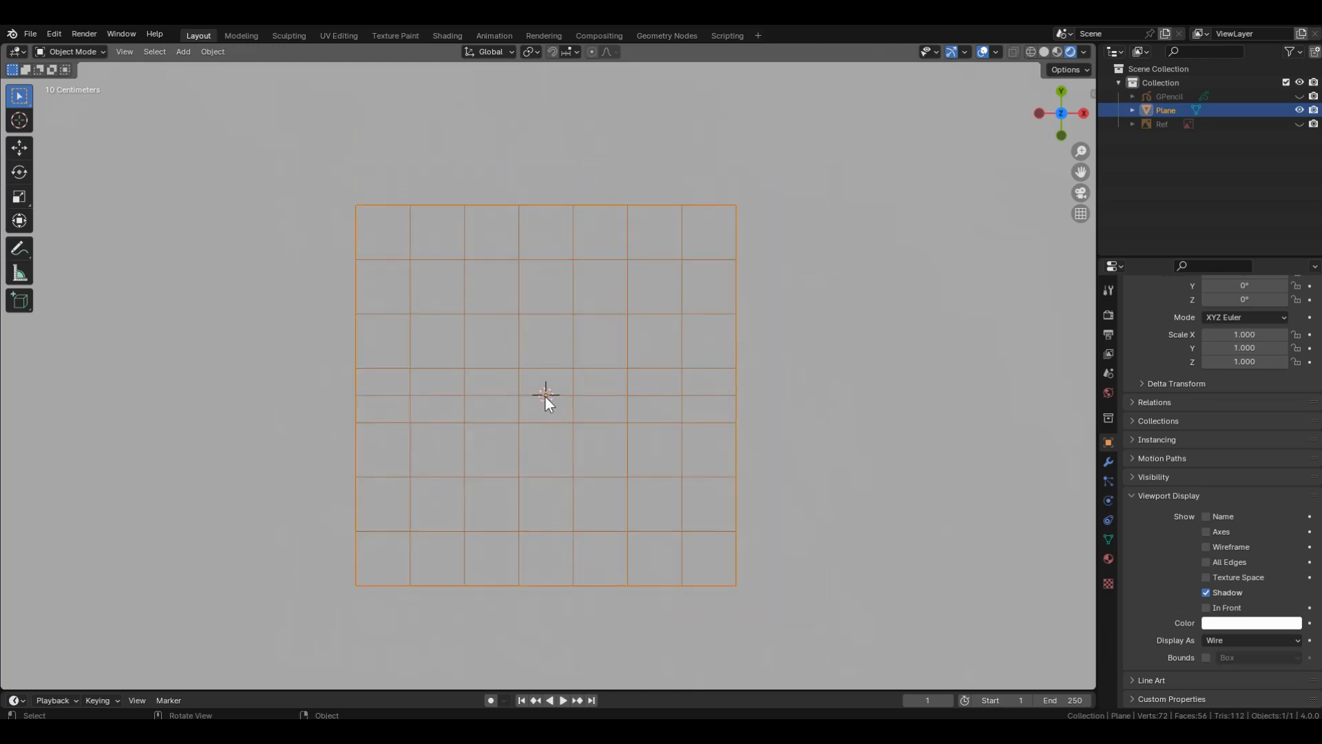
click(855, 400)
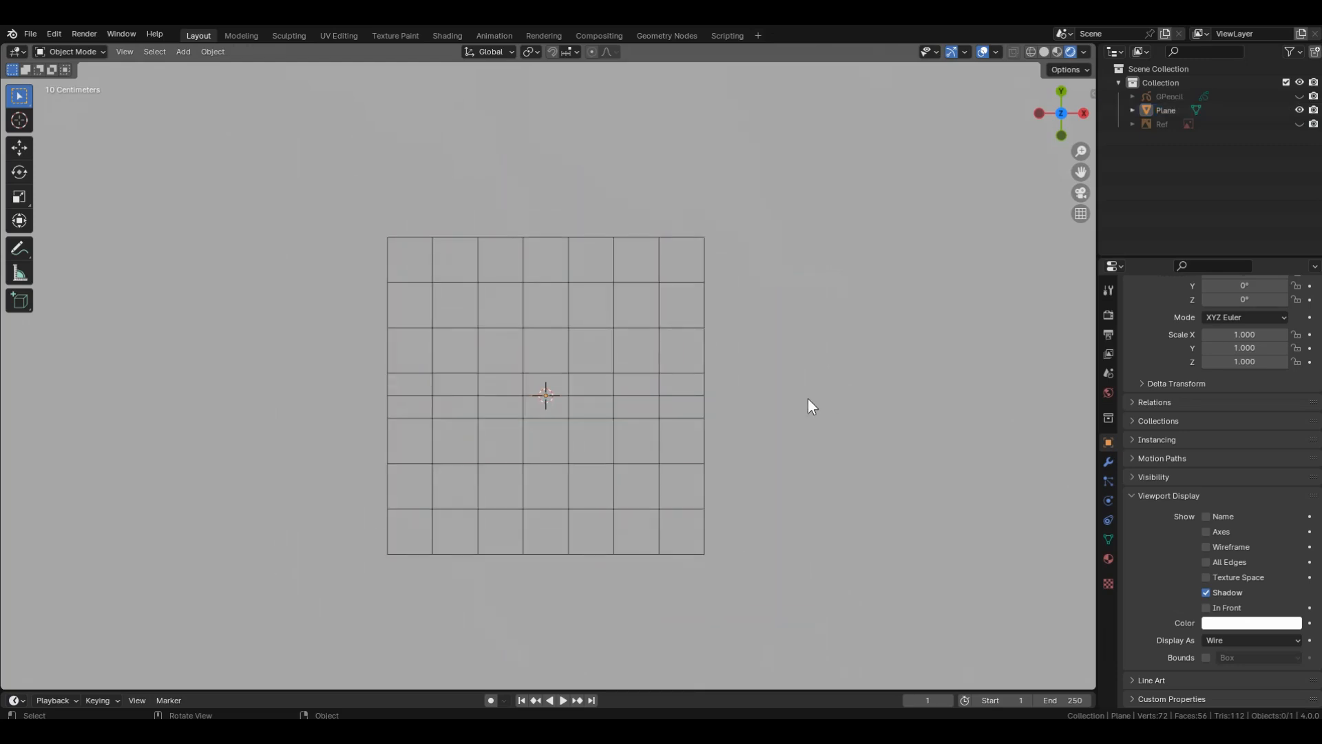
key(shift+a)
mouse_move(633, 496)
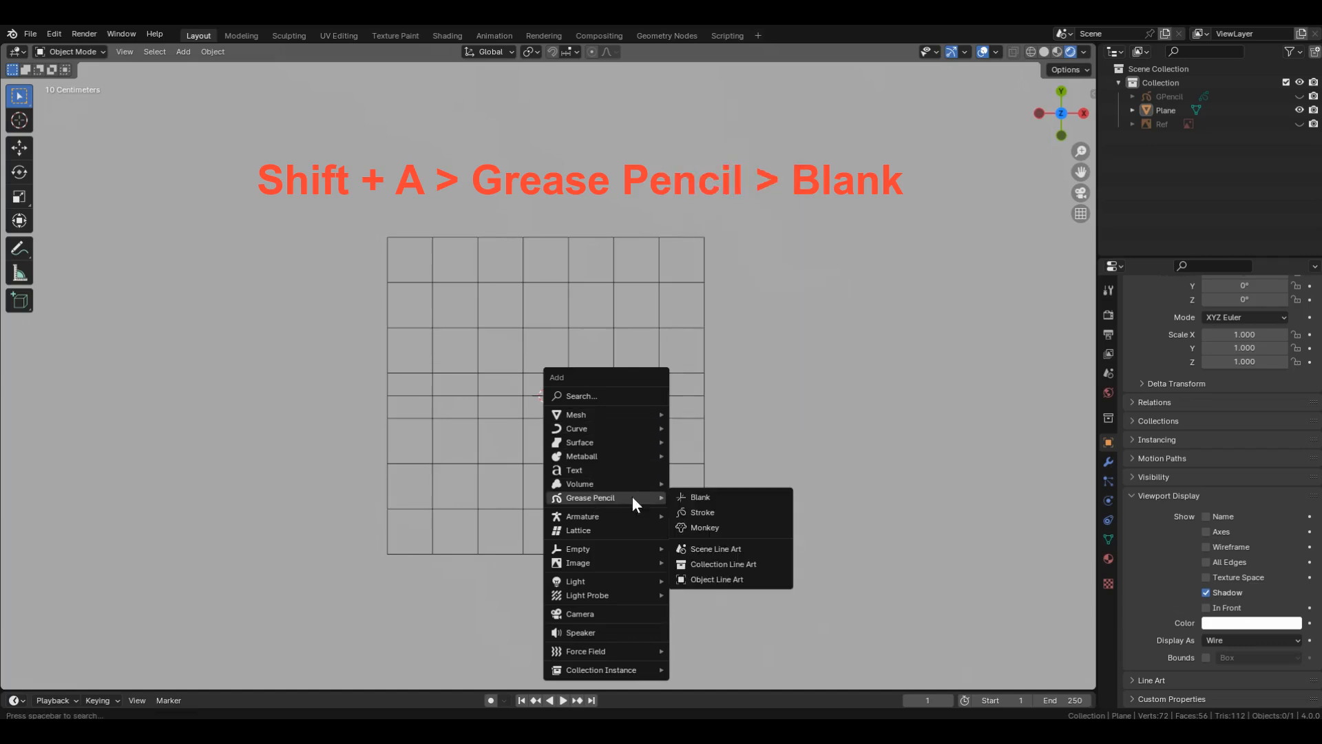
click(680, 496)
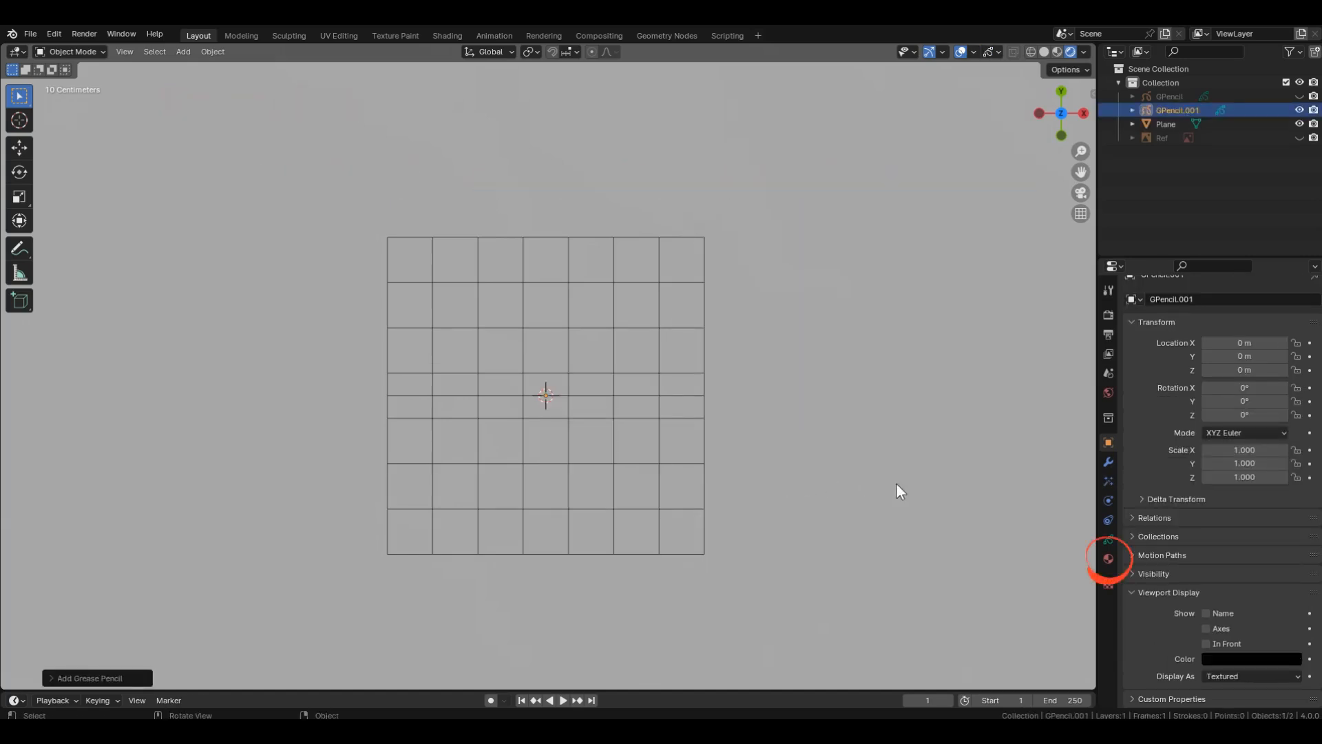
Rename the new Grease Pencil object's existing material to Black.
click(1105, 559)
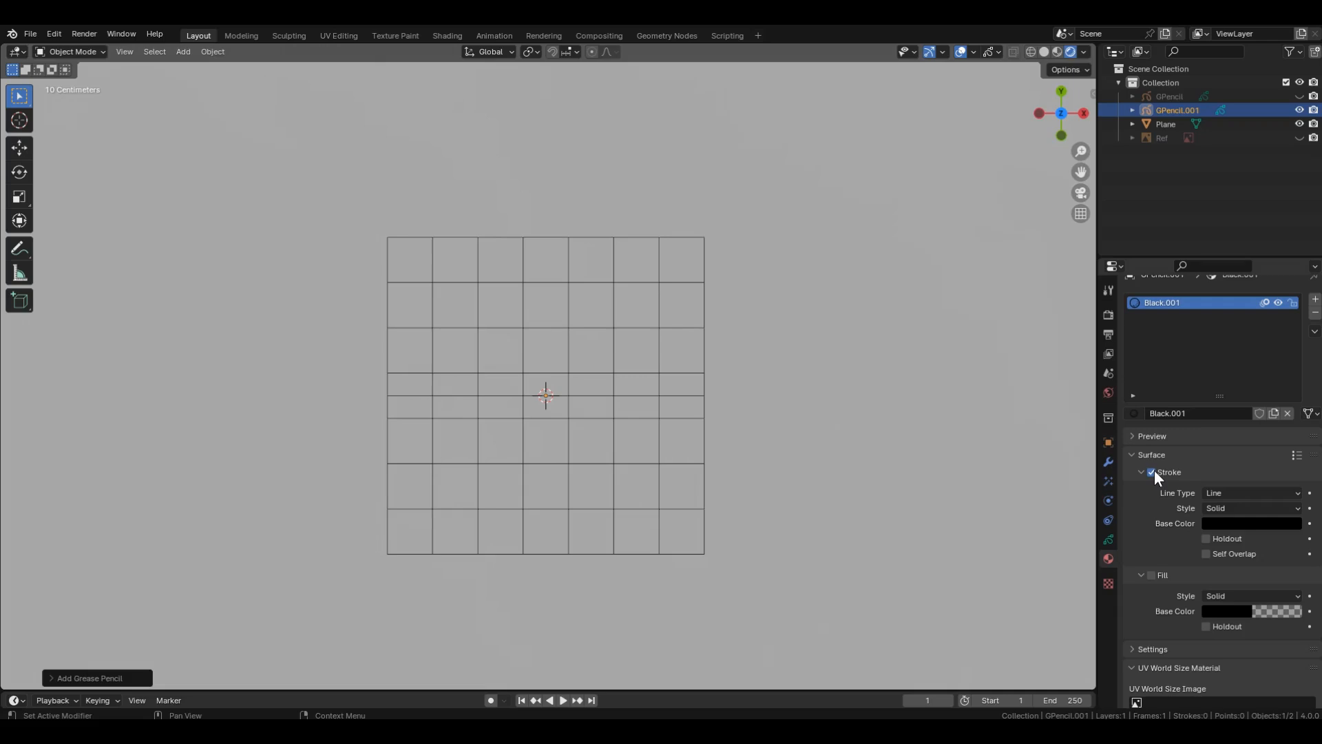
click(1194, 412)
key(BackSpace)
key(BackSpace)
key(BackSpace)
key(BackSpace)
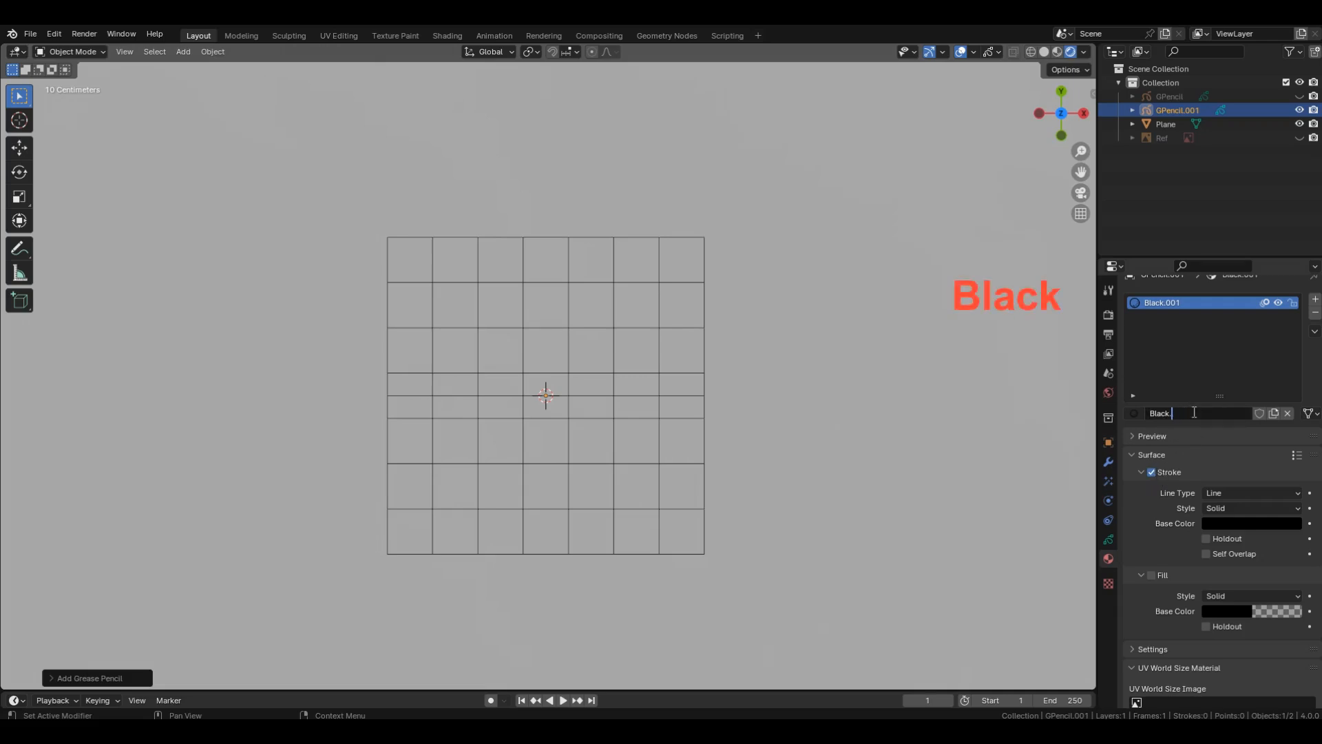
key(Return)
Turn off Stroke for the Black material and enable a solid black Fill with Alpha 1.
click(1152, 472)
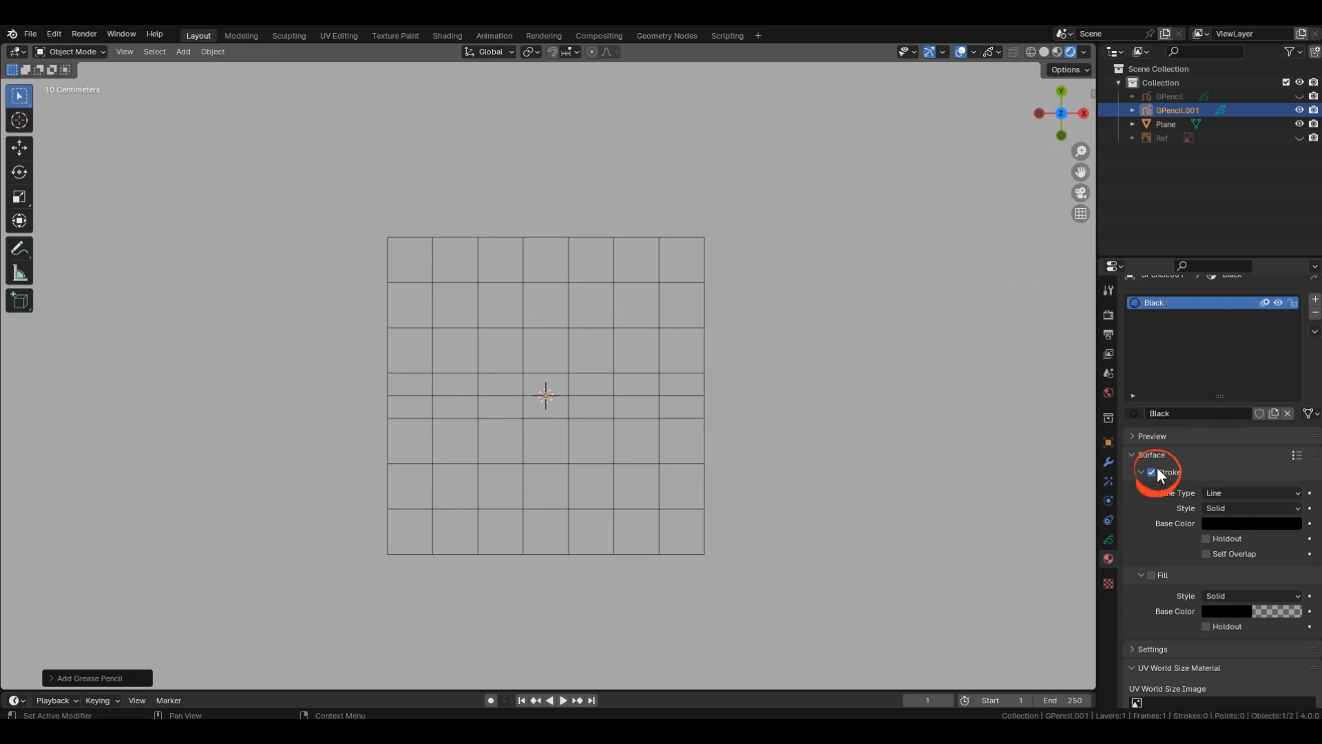
click(1153, 574)
click(1273, 612)
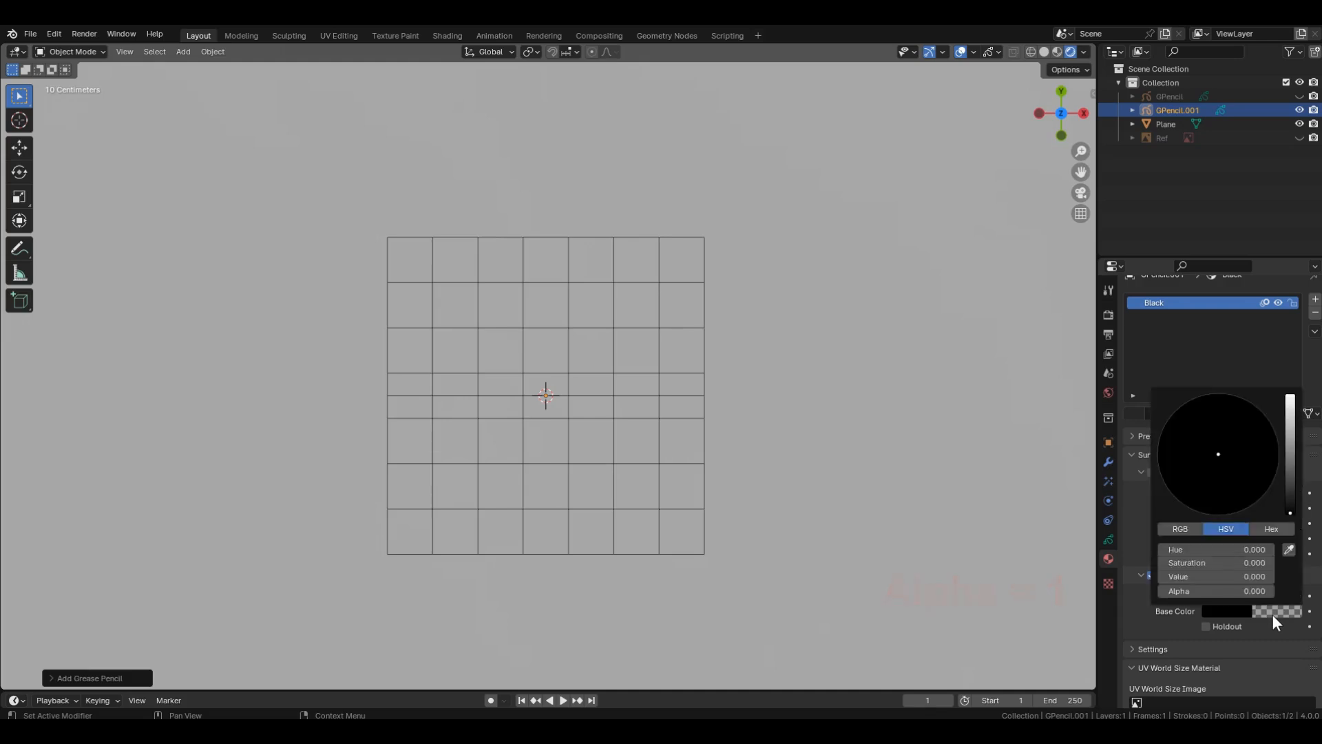
drag(1224, 590, 1321, 591)
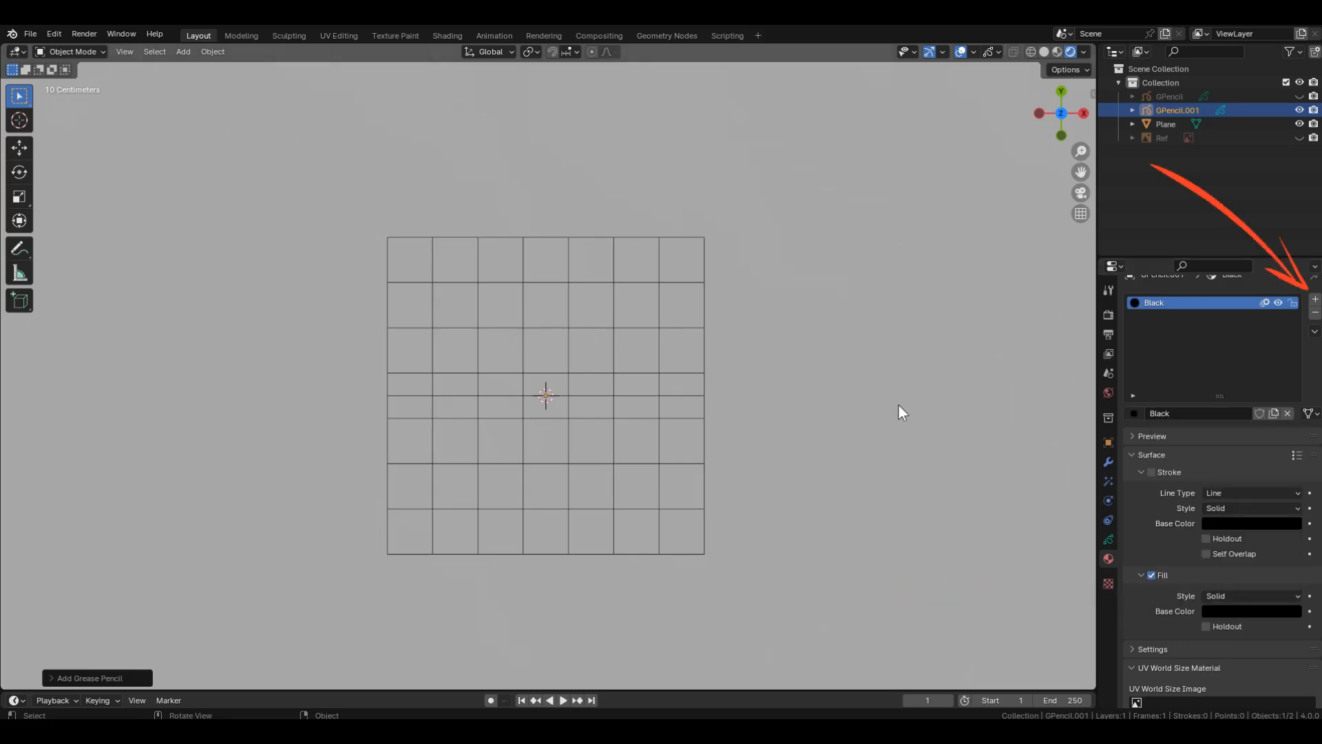
Add a second material to the Grease Pencil object and name it White.
click(1316, 300)
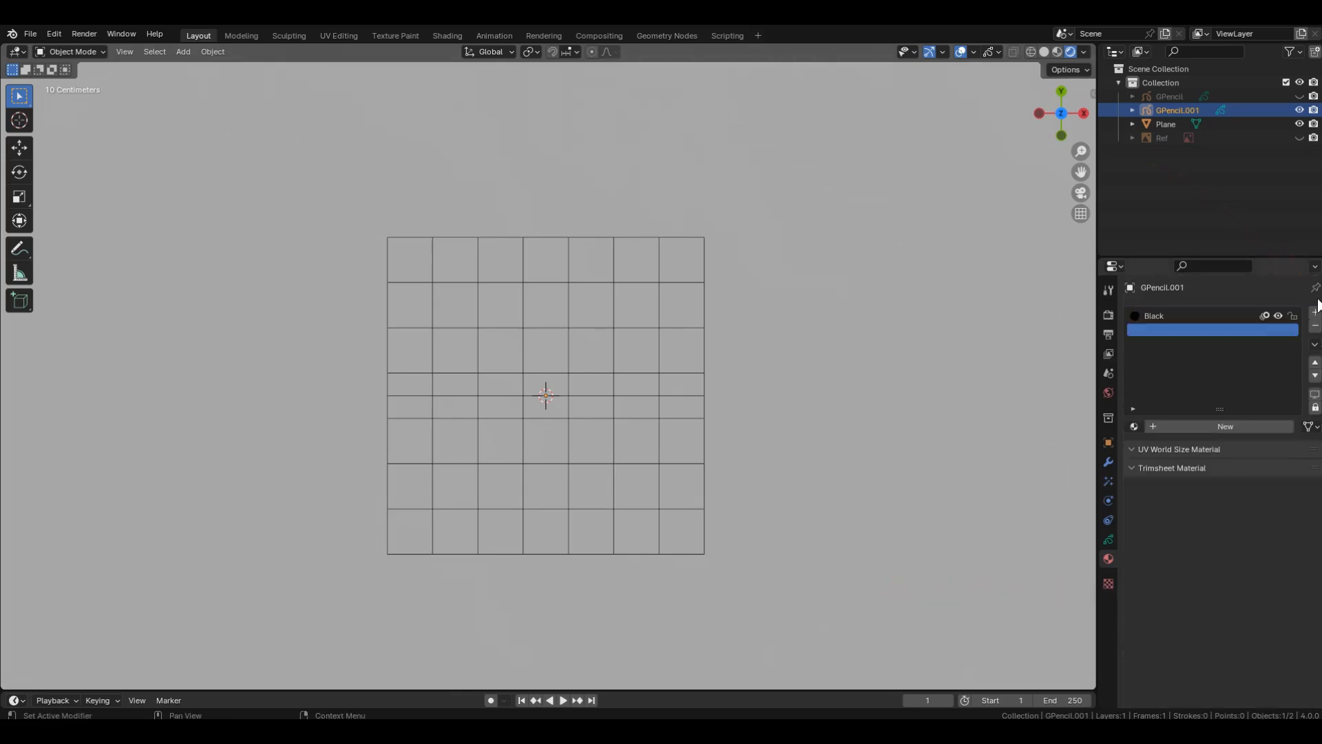
click(1201, 426)
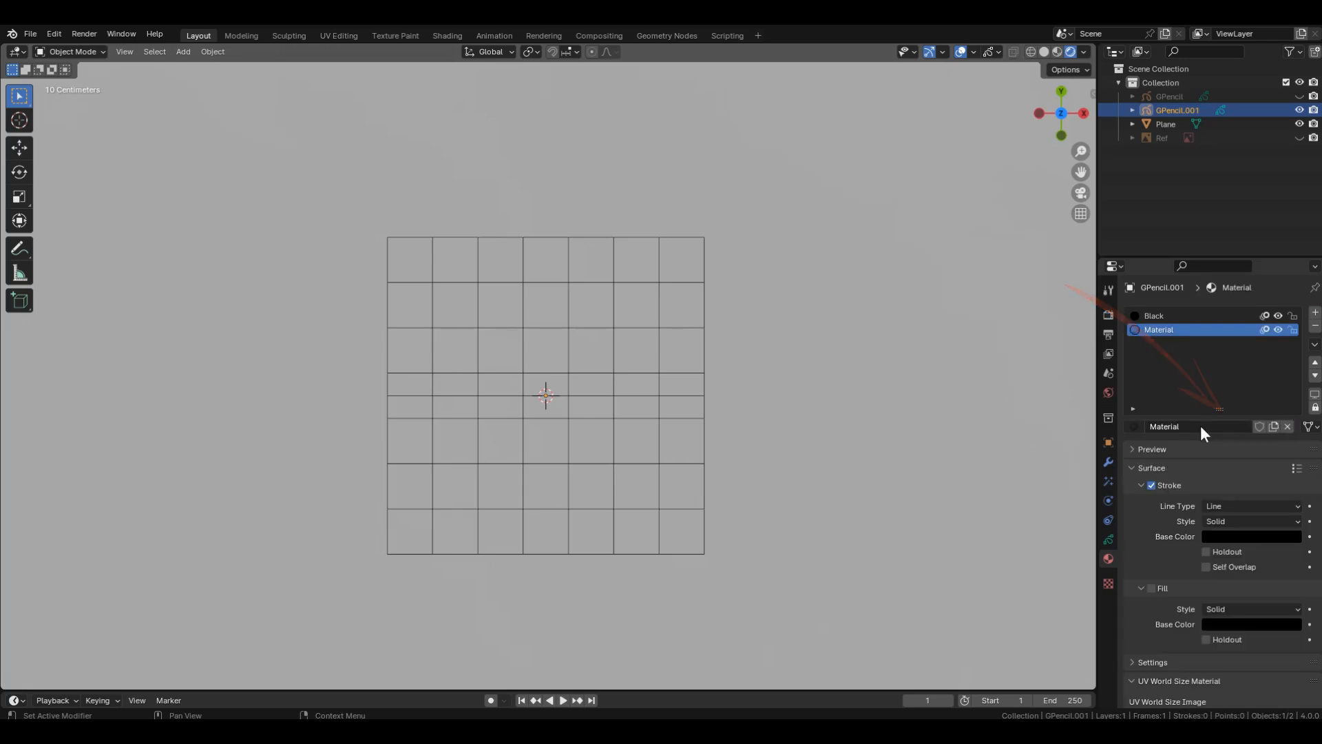
double_click(1201, 426)
text(W)
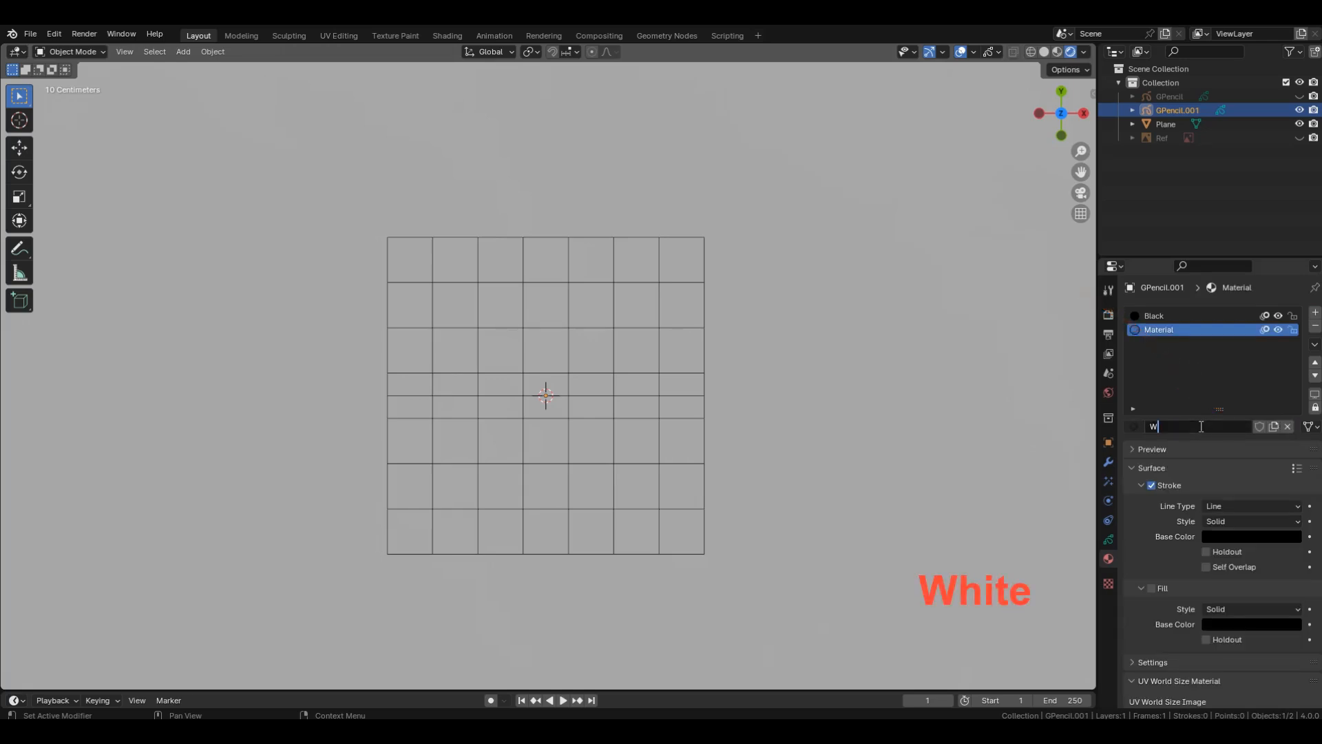
text(hite)
key(Return)
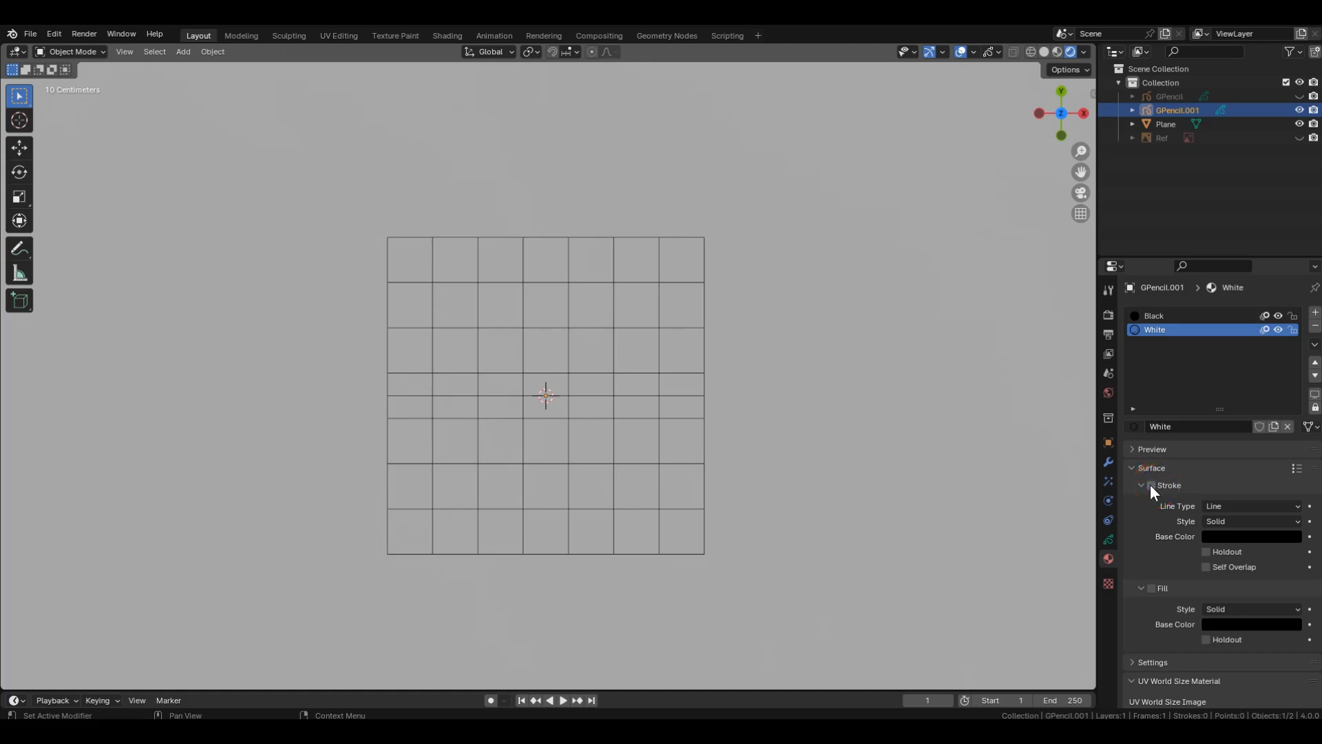
Make the White material fill-only, with Stroke off, Fill on and a white fill base color.
click(1150, 588)
click(1260, 624)
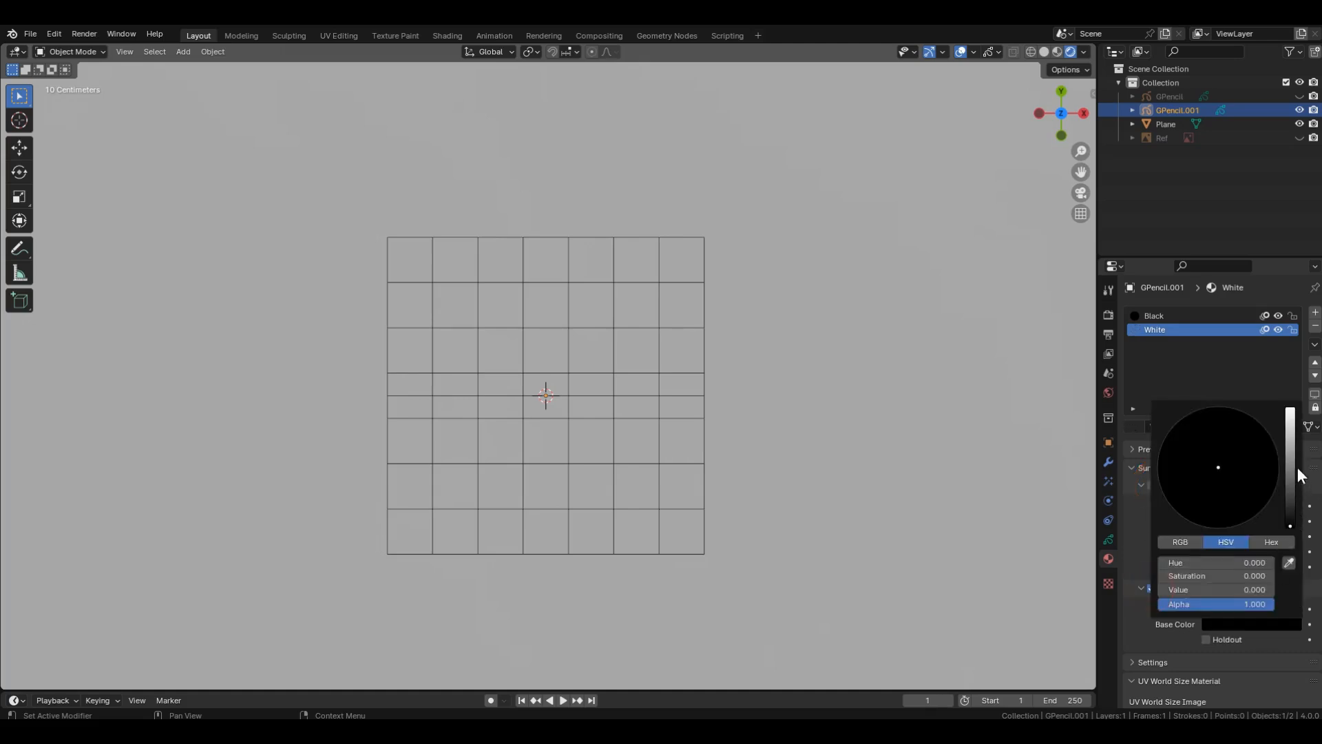
drag(1292, 479, 1293, 417)
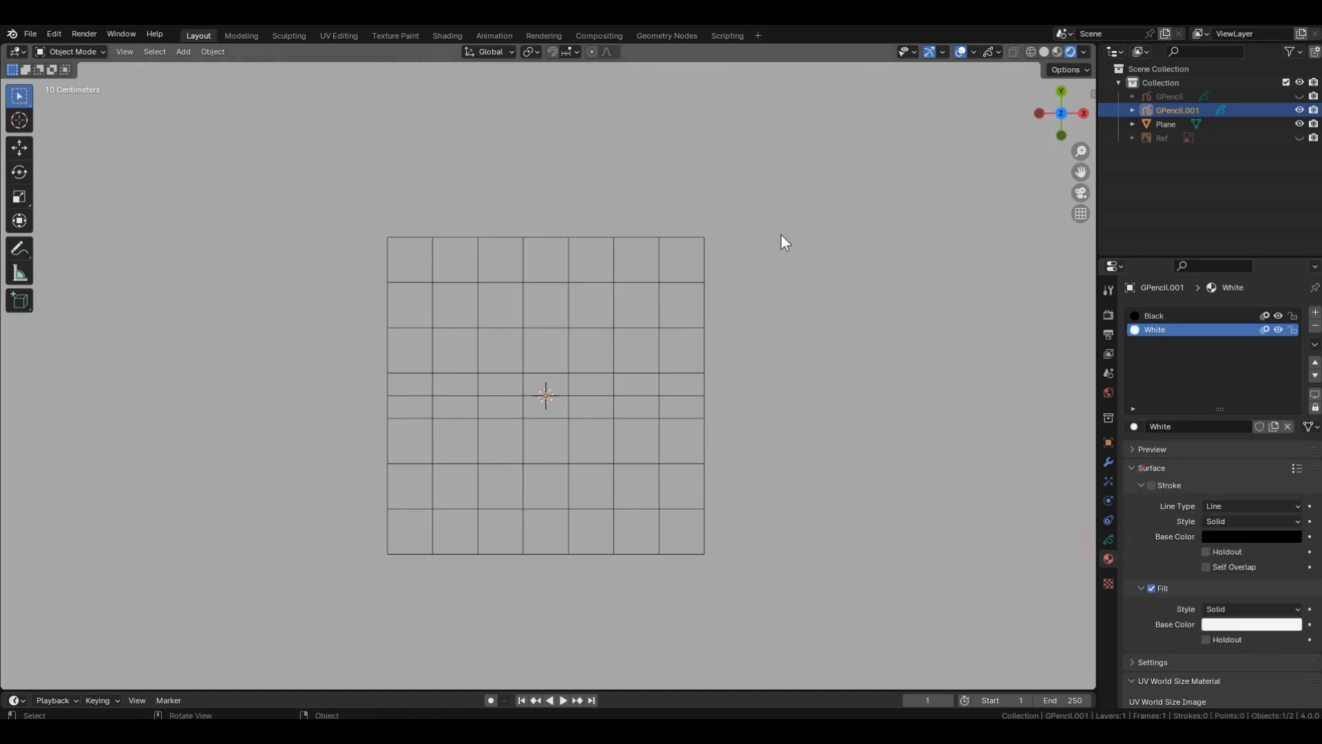
Switch the Grease Pencil object to Draw Mode and set up the Line tool with 0 subdivisions.
click(1107, 540)
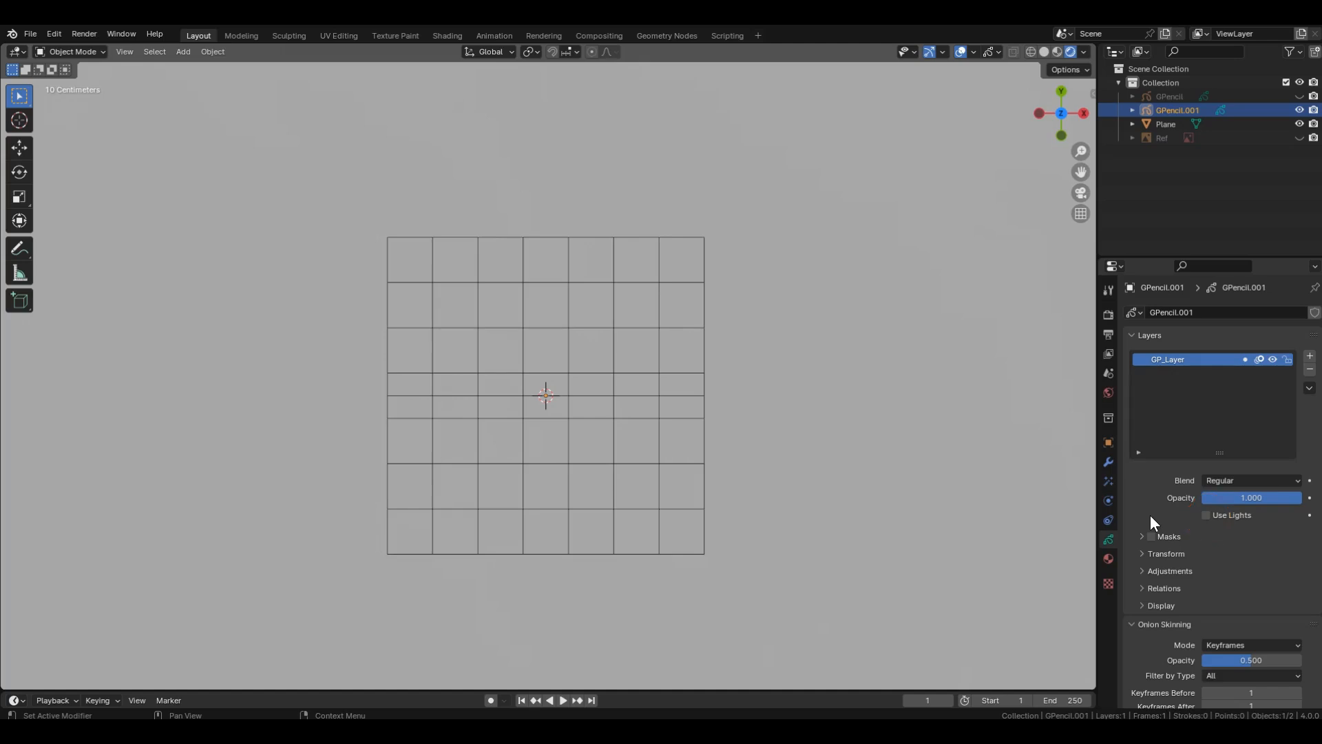
click(96, 52)
click(82, 114)
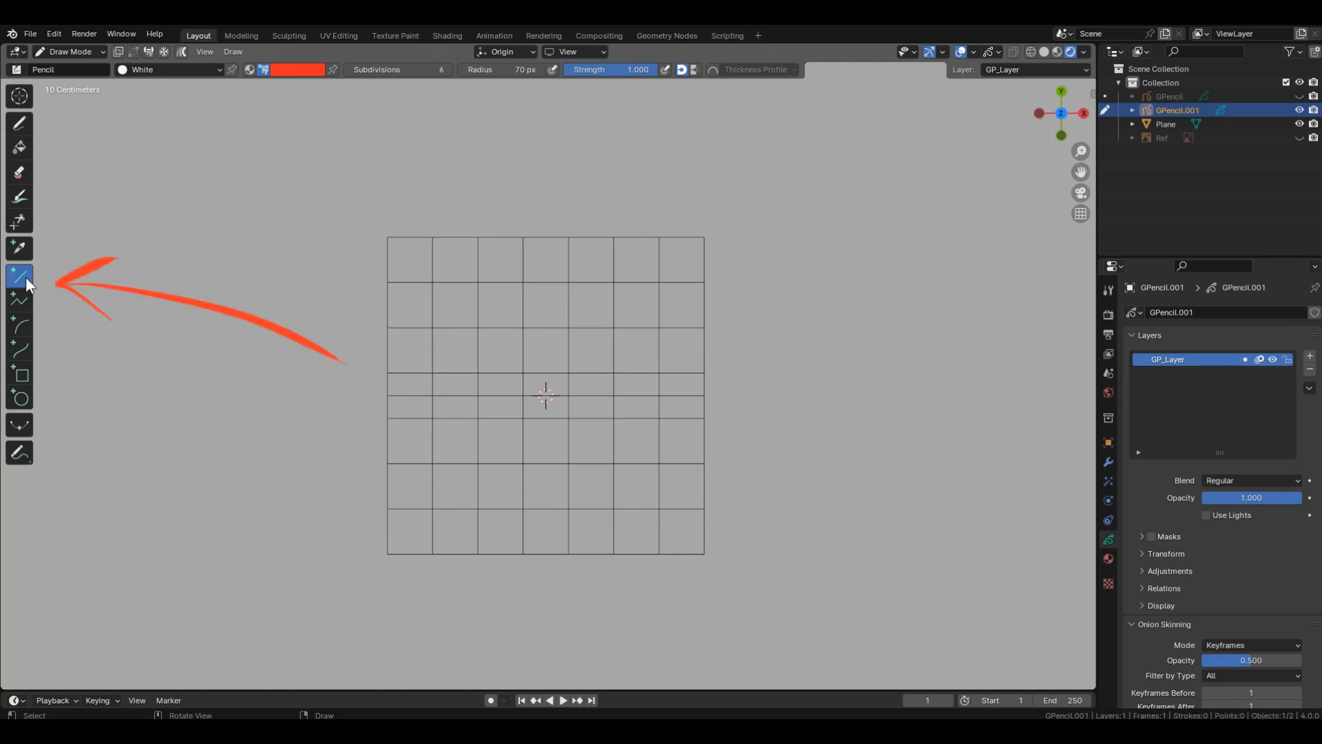
click(405, 70)
text(0)
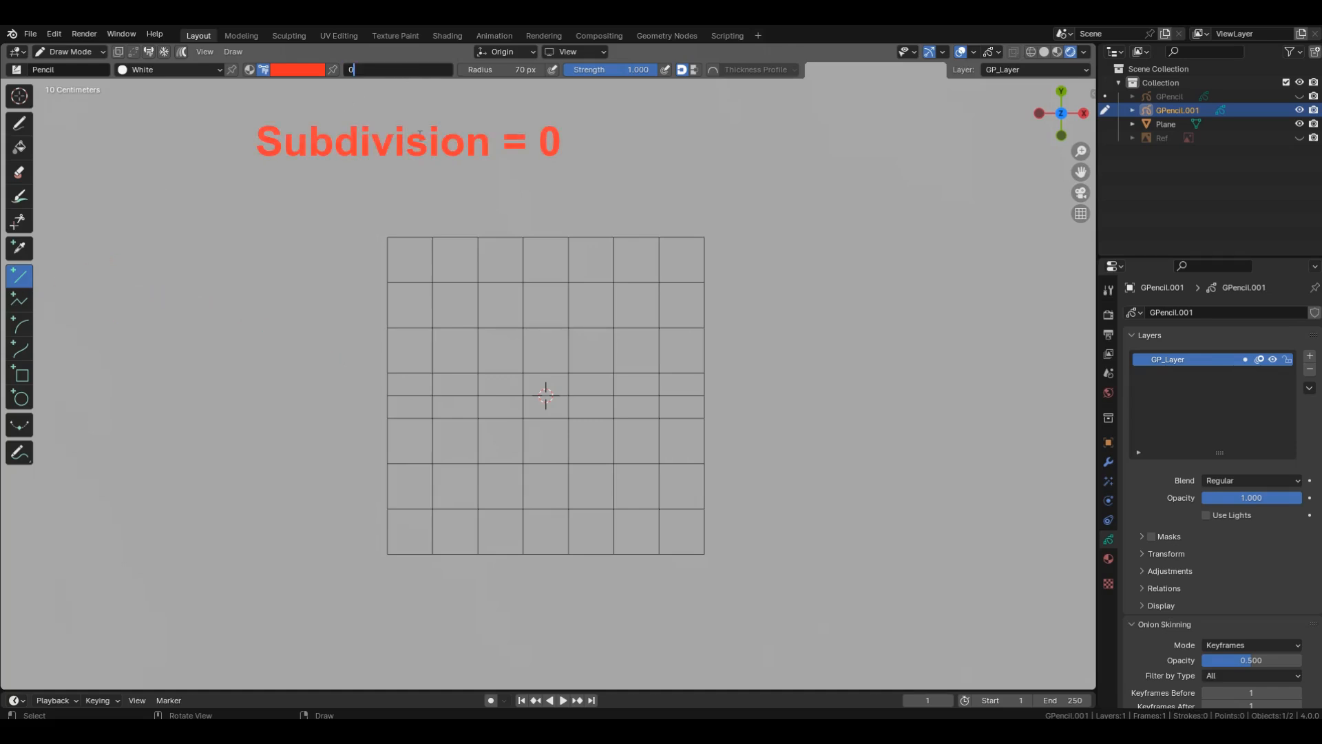
key(Return)
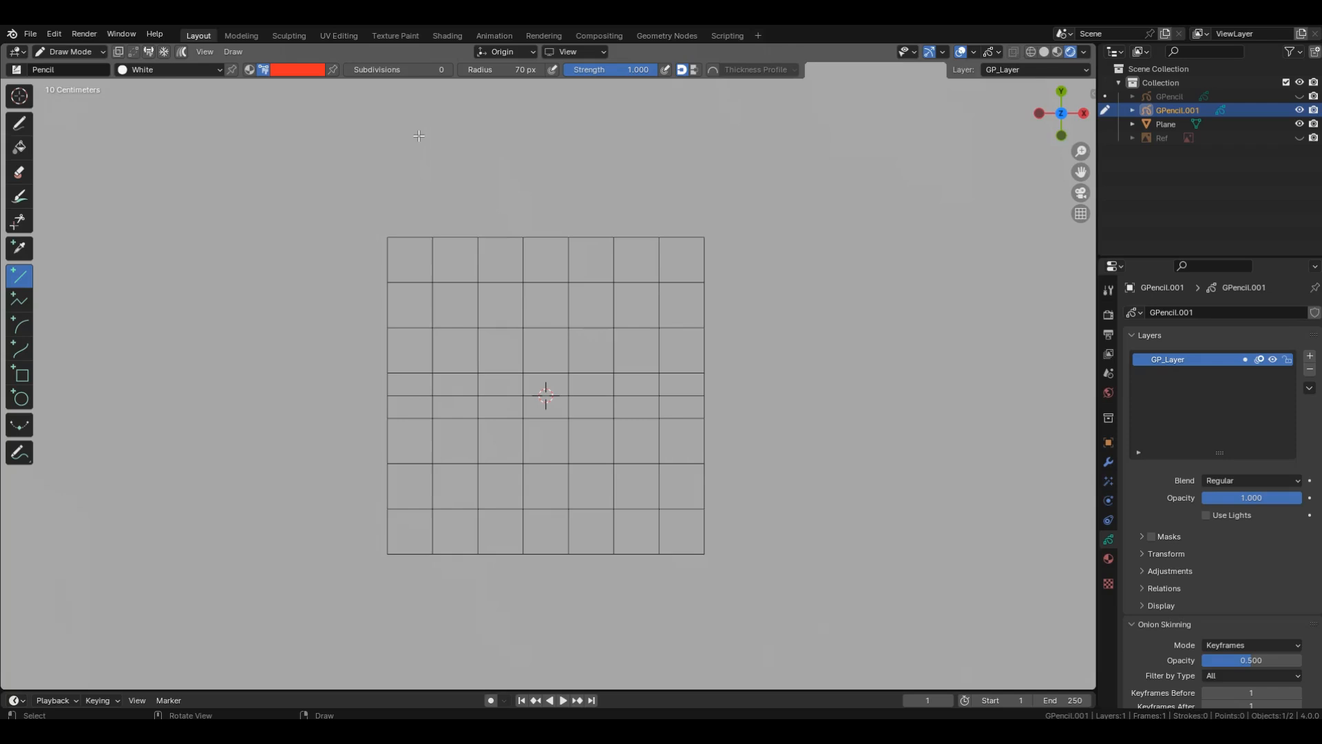
Draw a roughly vertical two-point line with the Black material in the upper half of the grid's left column.
click(146, 70)
click(109, 104)
drag(405, 382, 410, 260)
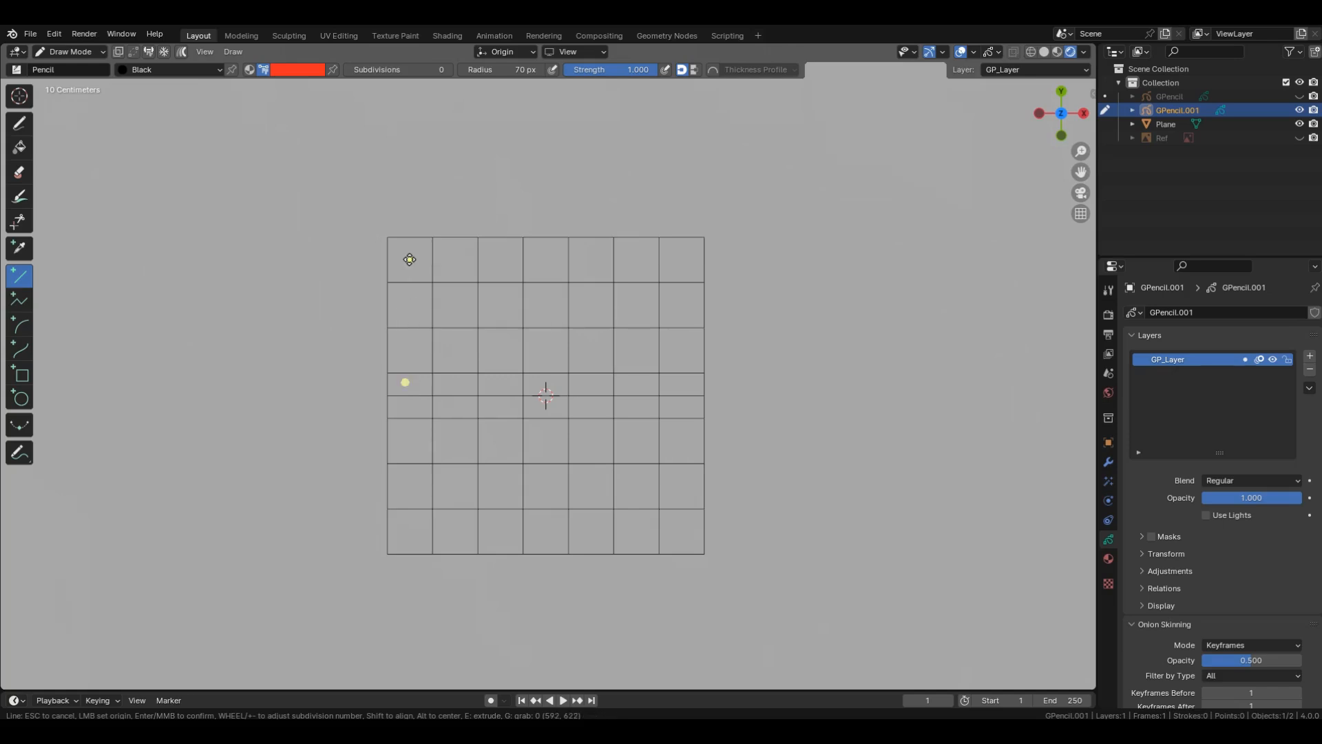
key(Return)
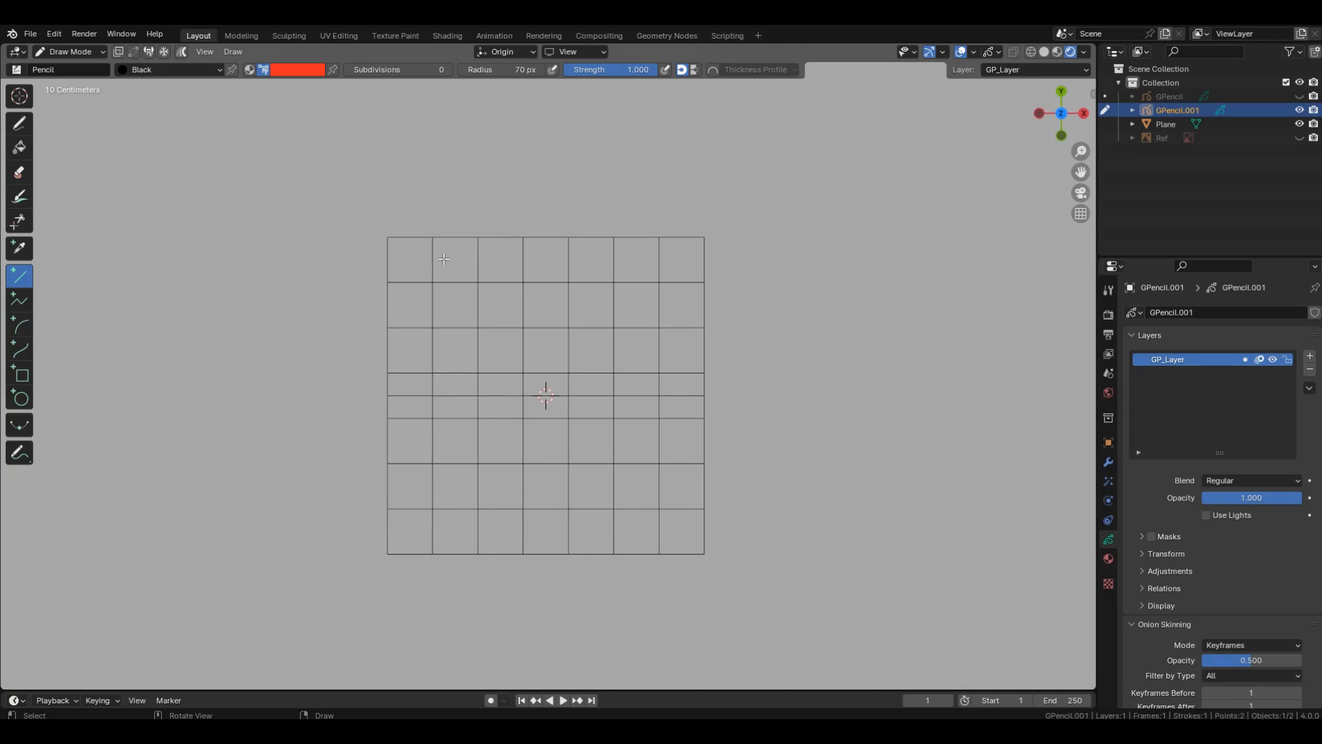
Put the Grease Pencil object in Edit Mode and enable snapping to Vertex.
scroll(404, 281, up, 2)
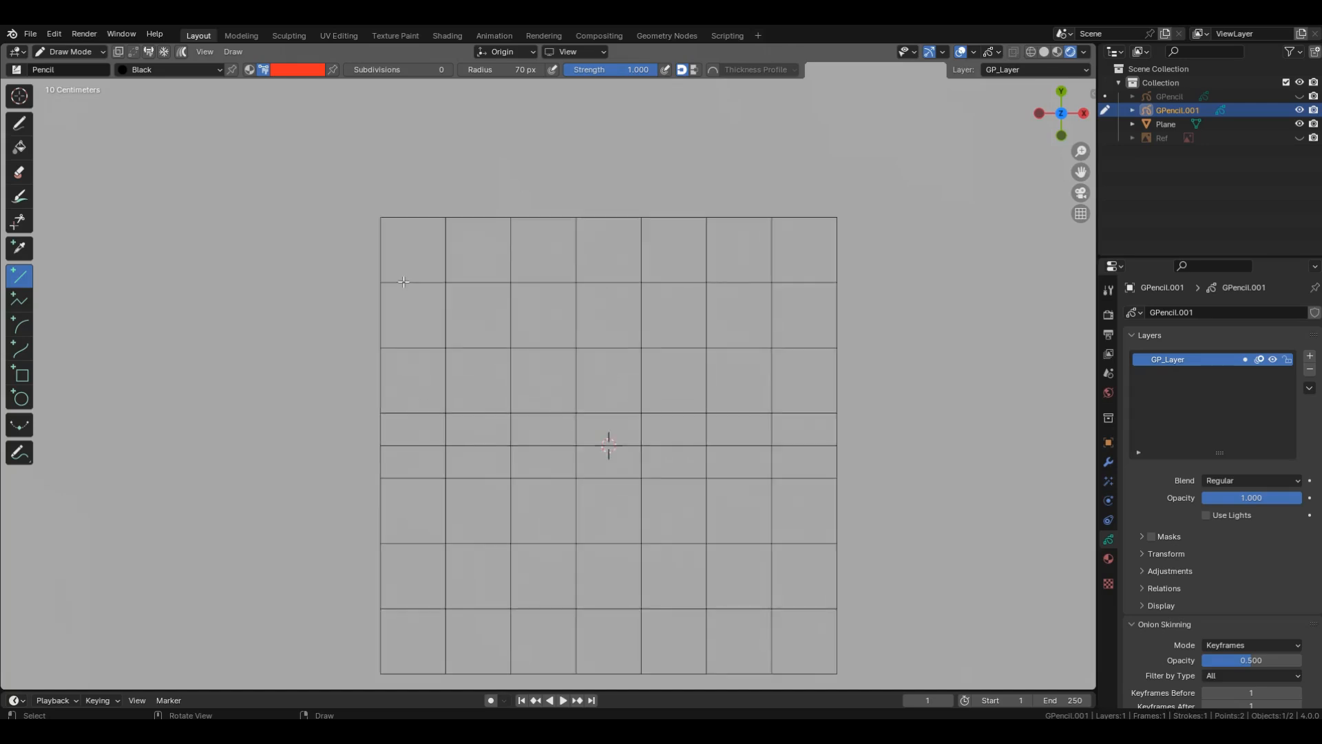
click(102, 53)
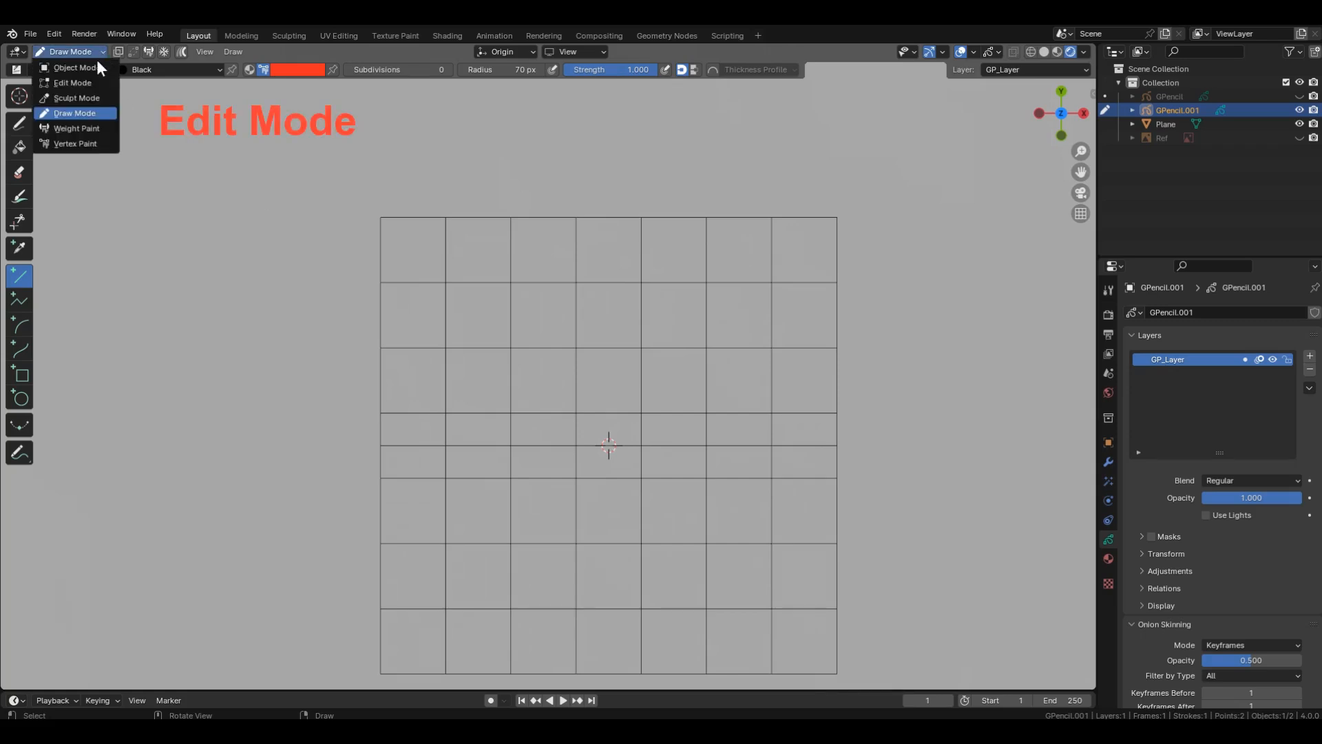
click(84, 81)
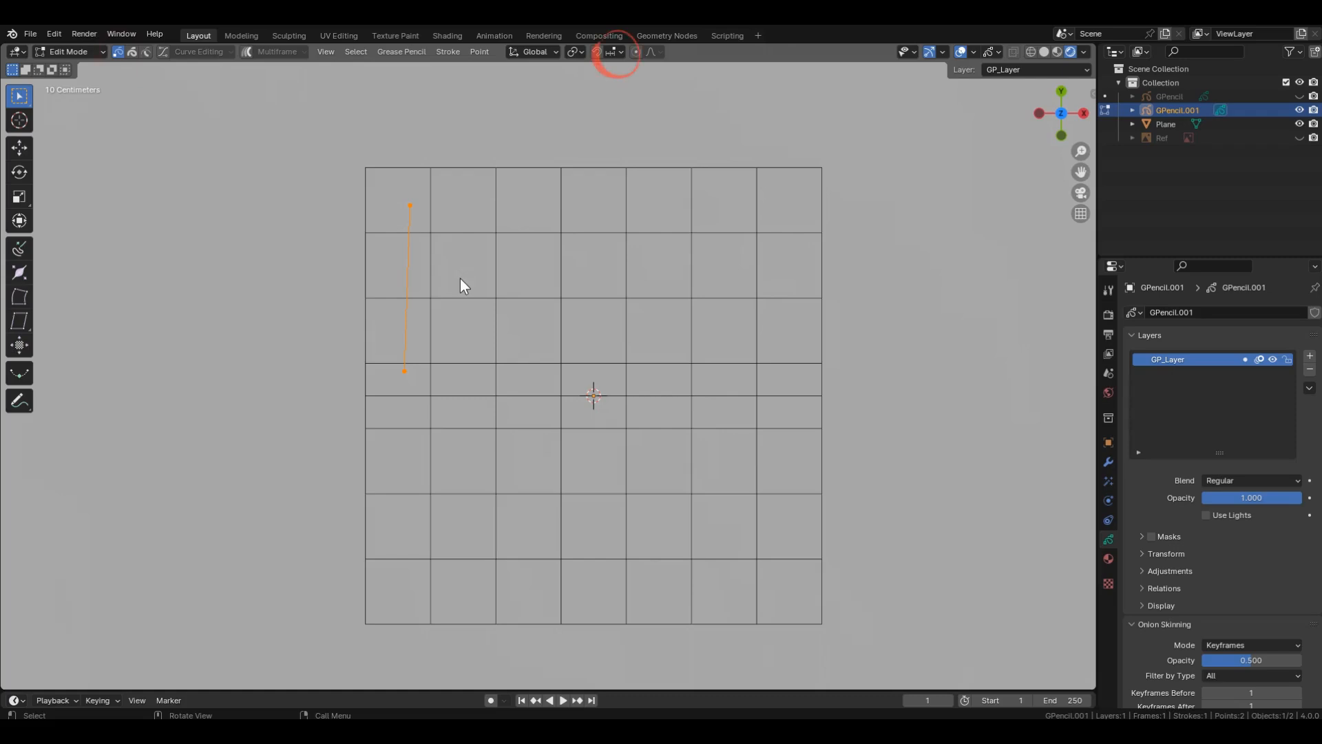
click(620, 52)
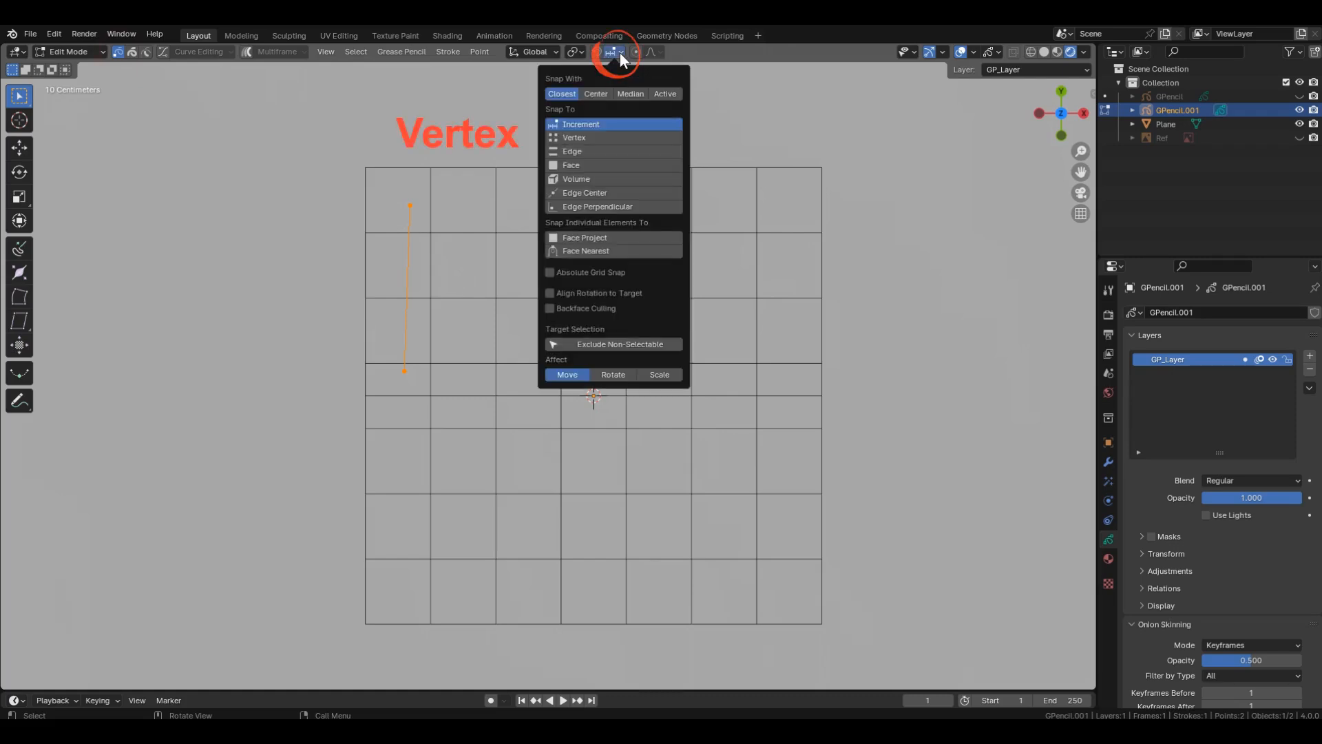
click(575, 138)
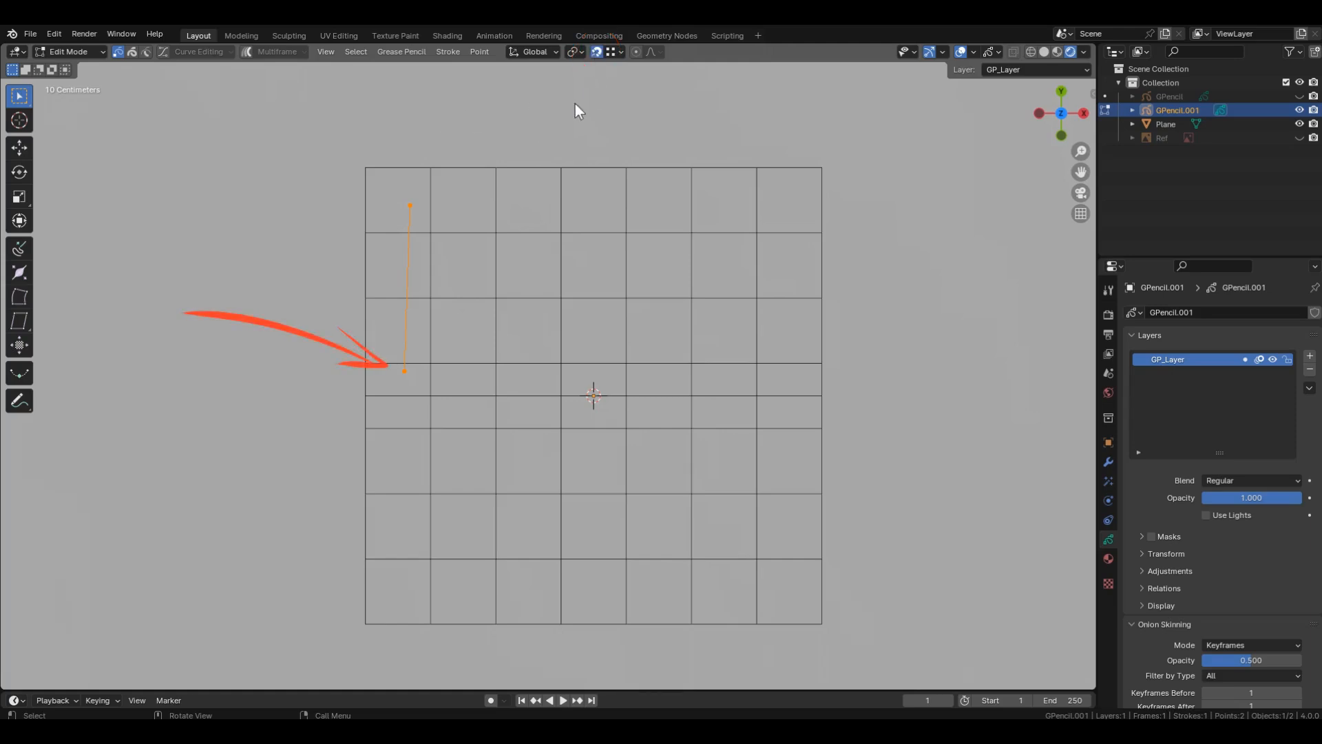
Snap the black line's lower point to the midpoint of the grid's left edge and its upper point to the top-left corner.
click(405, 372)
key(g)
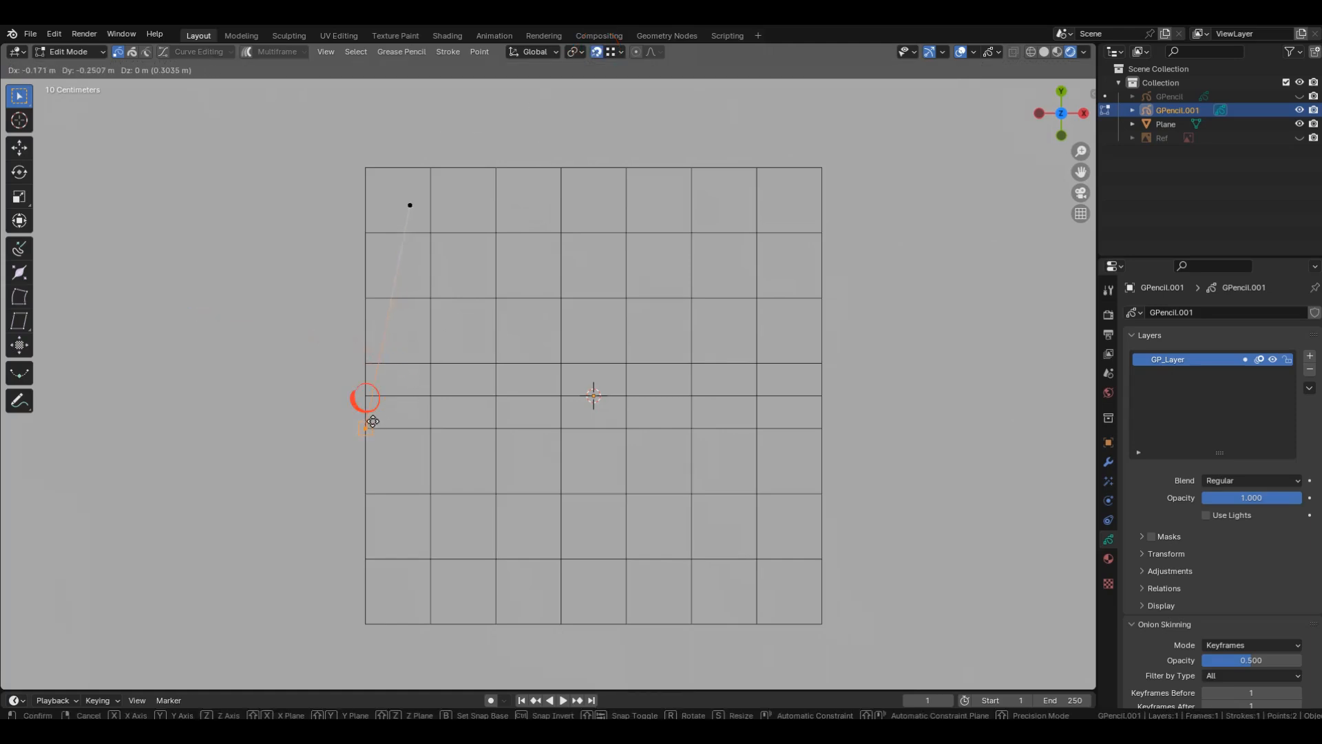
click(366, 398)
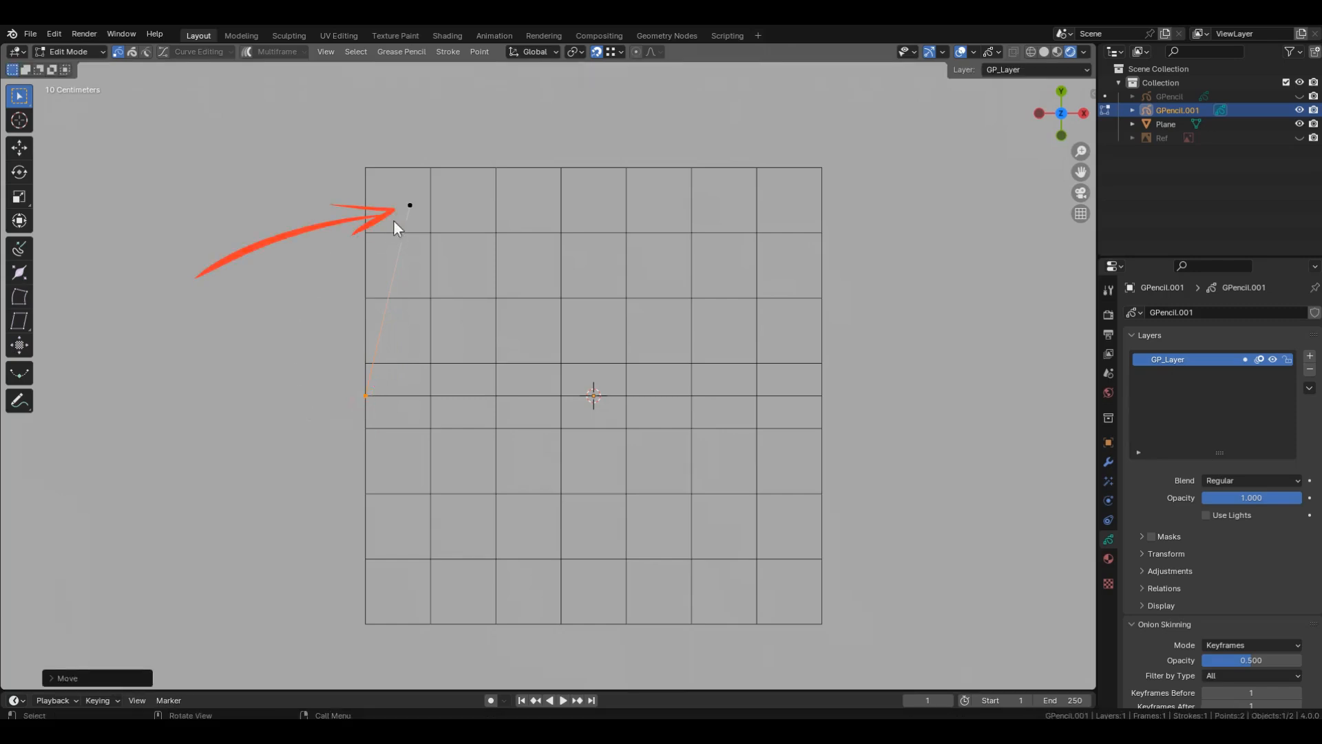
click(410, 206)
key(g)
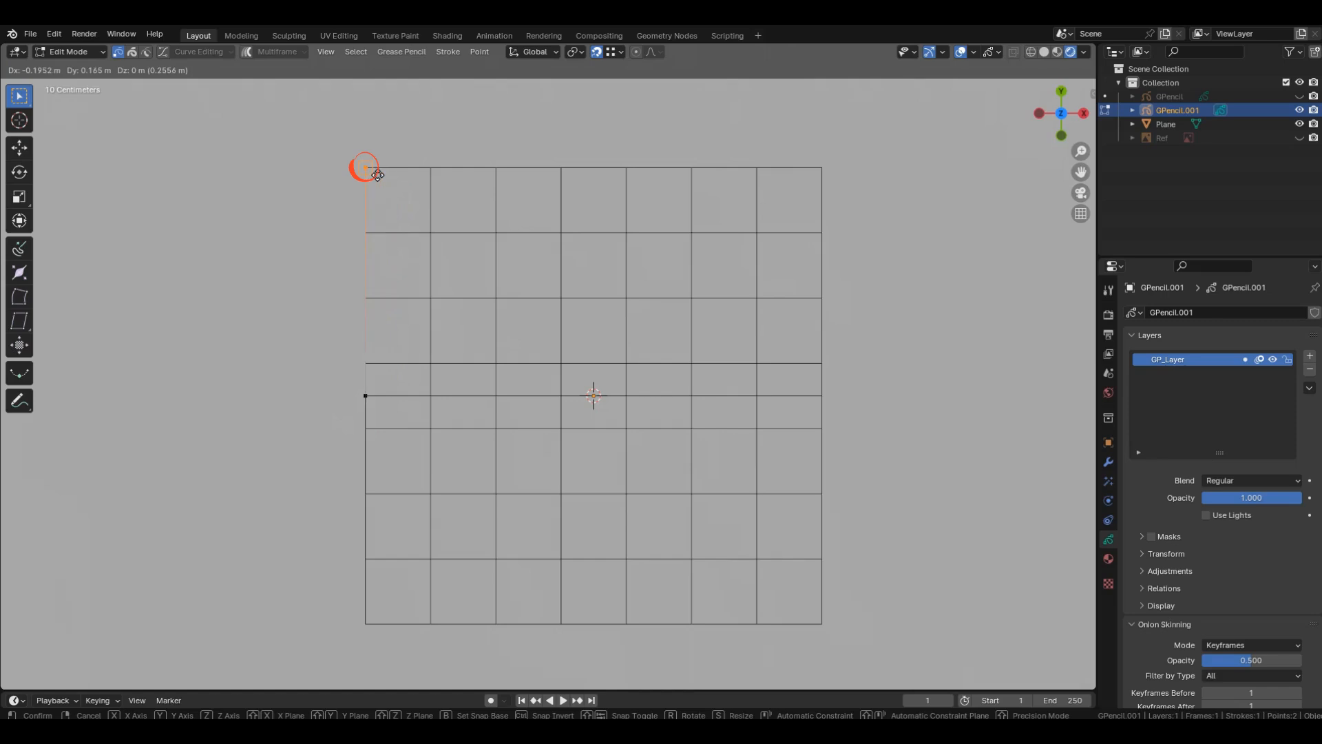
click(378, 175)
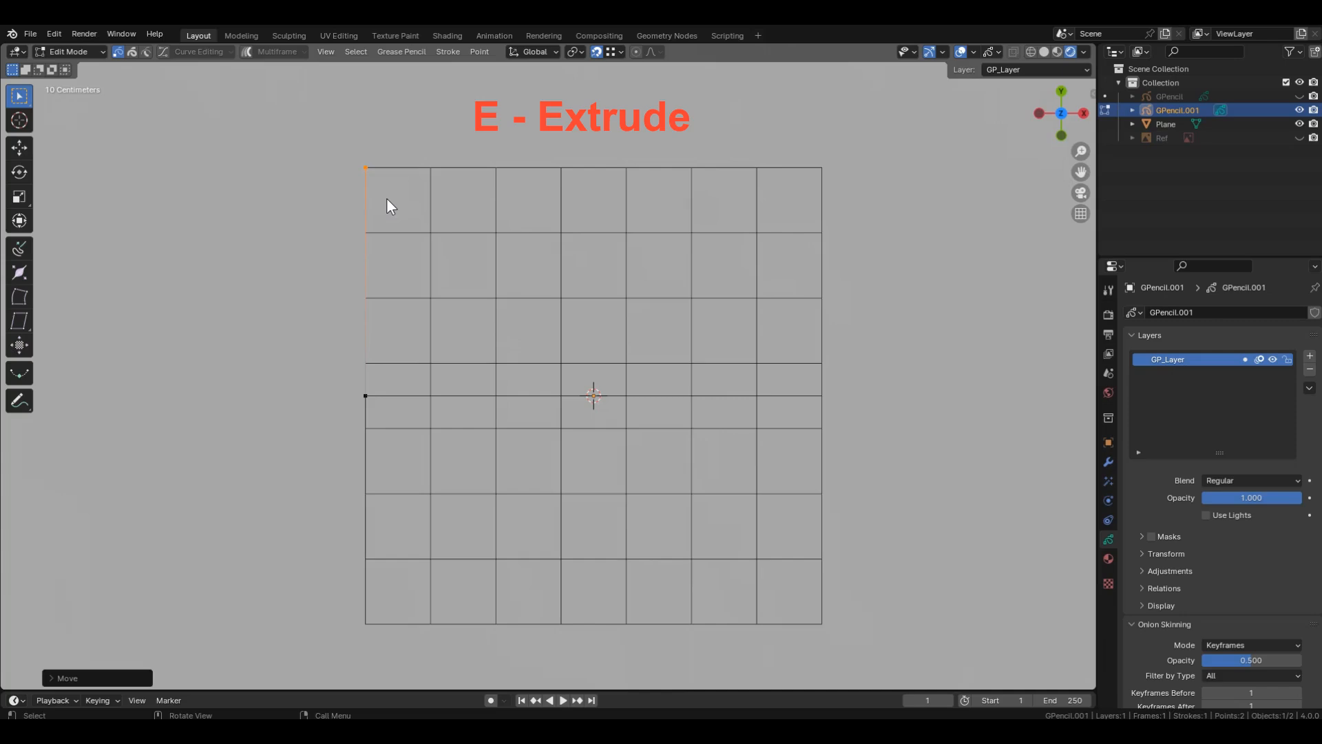
Extrude the stroke to the grid's top-right corner and down to its right-edge midpoint, filling the upper half black.
key(e)
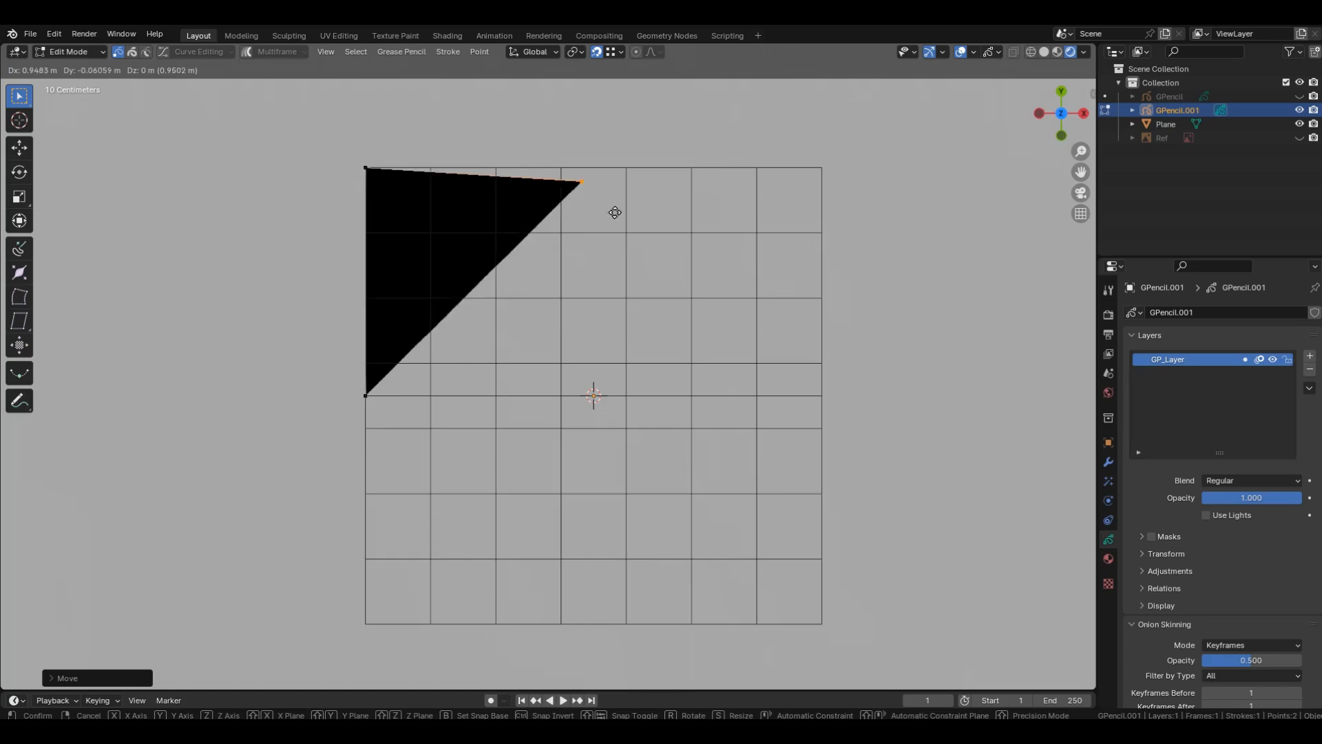
click(818, 174)
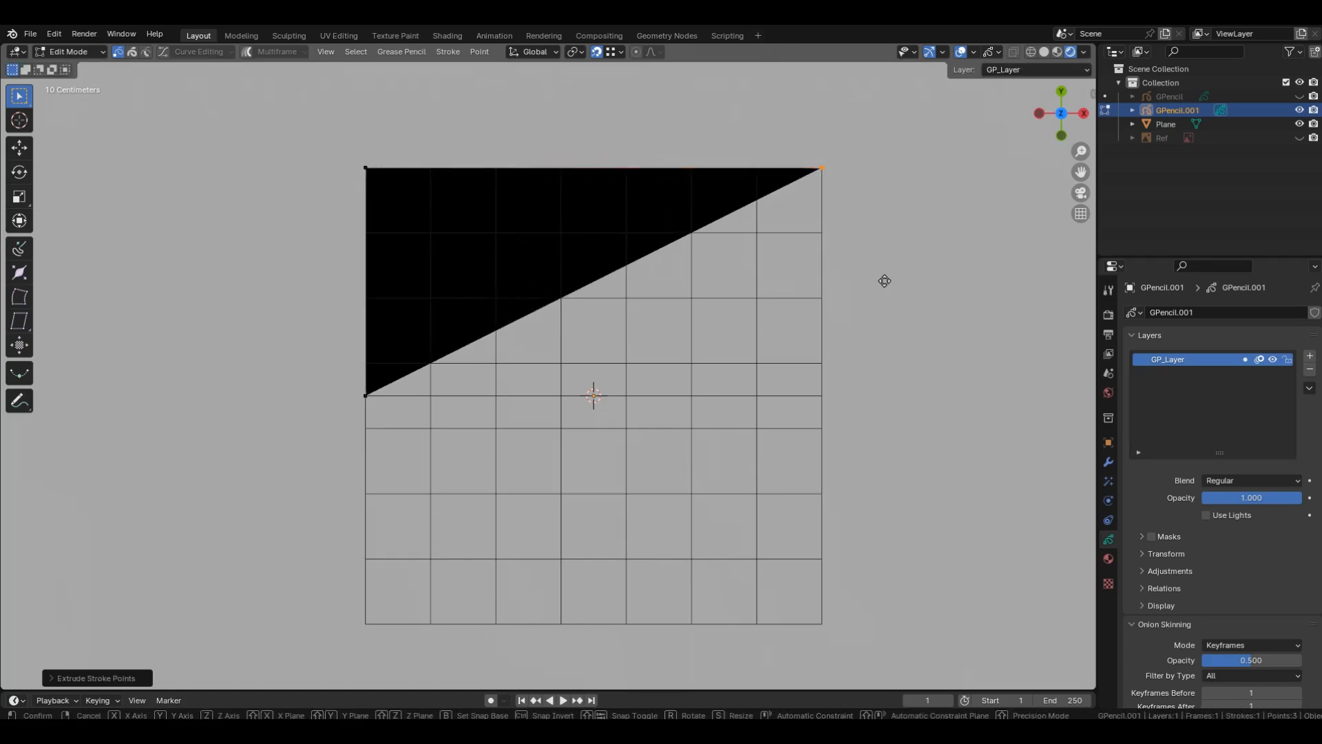
key(e)
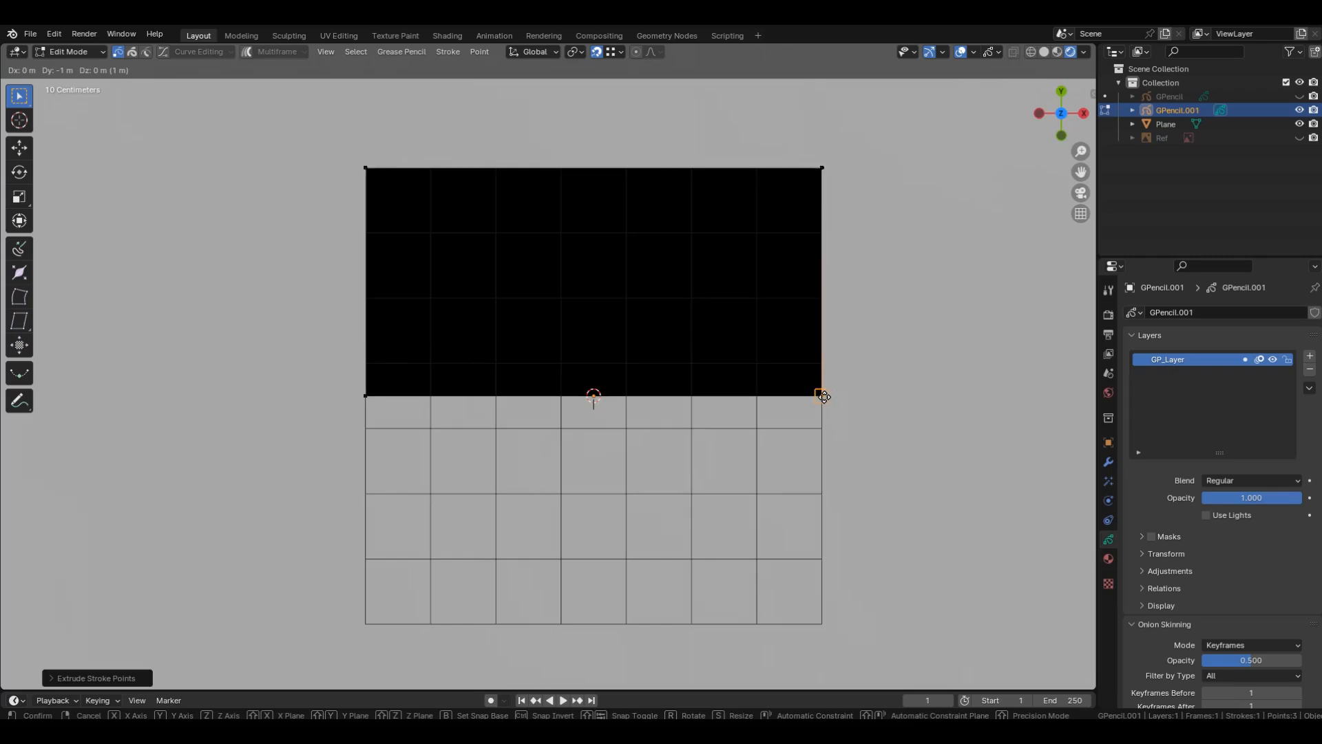
click(824, 396)
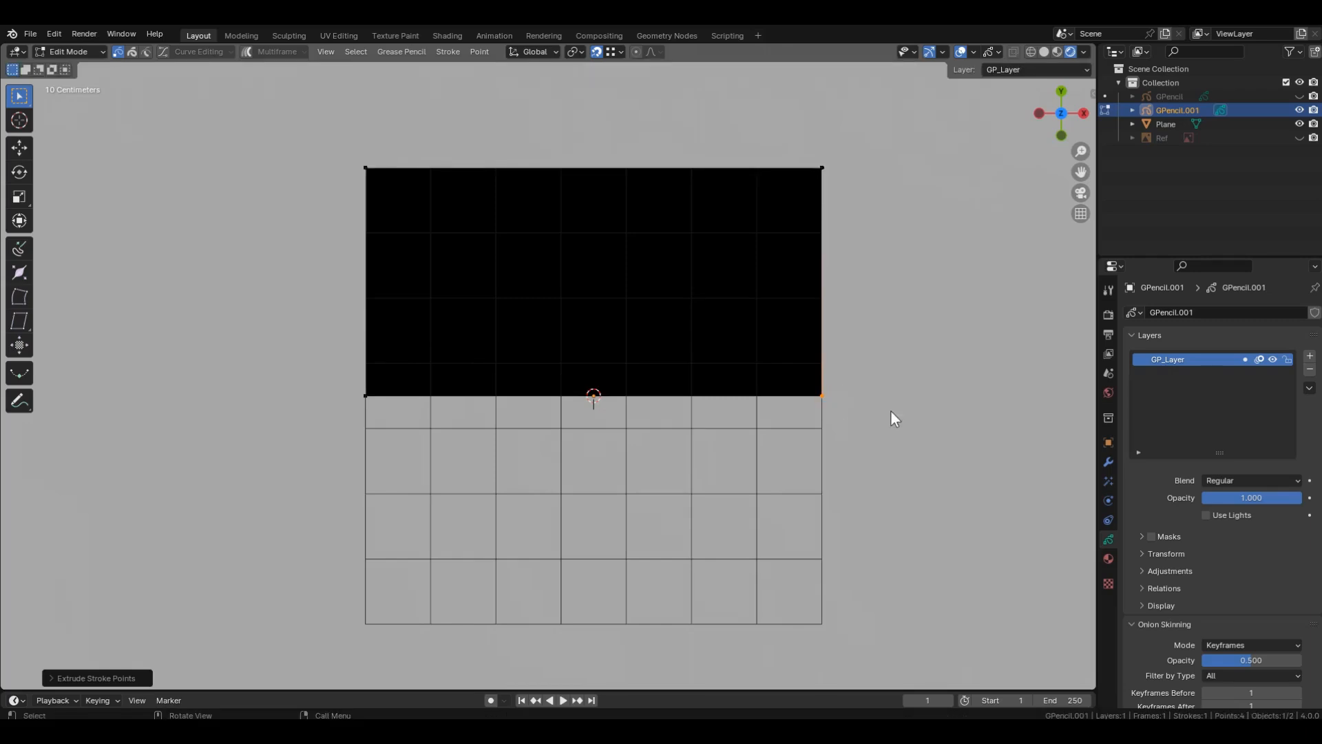
Draw a vertical two-point line with the White material in the lower half of the grid's left column, then return to Edit Mode.
click(50, 52)
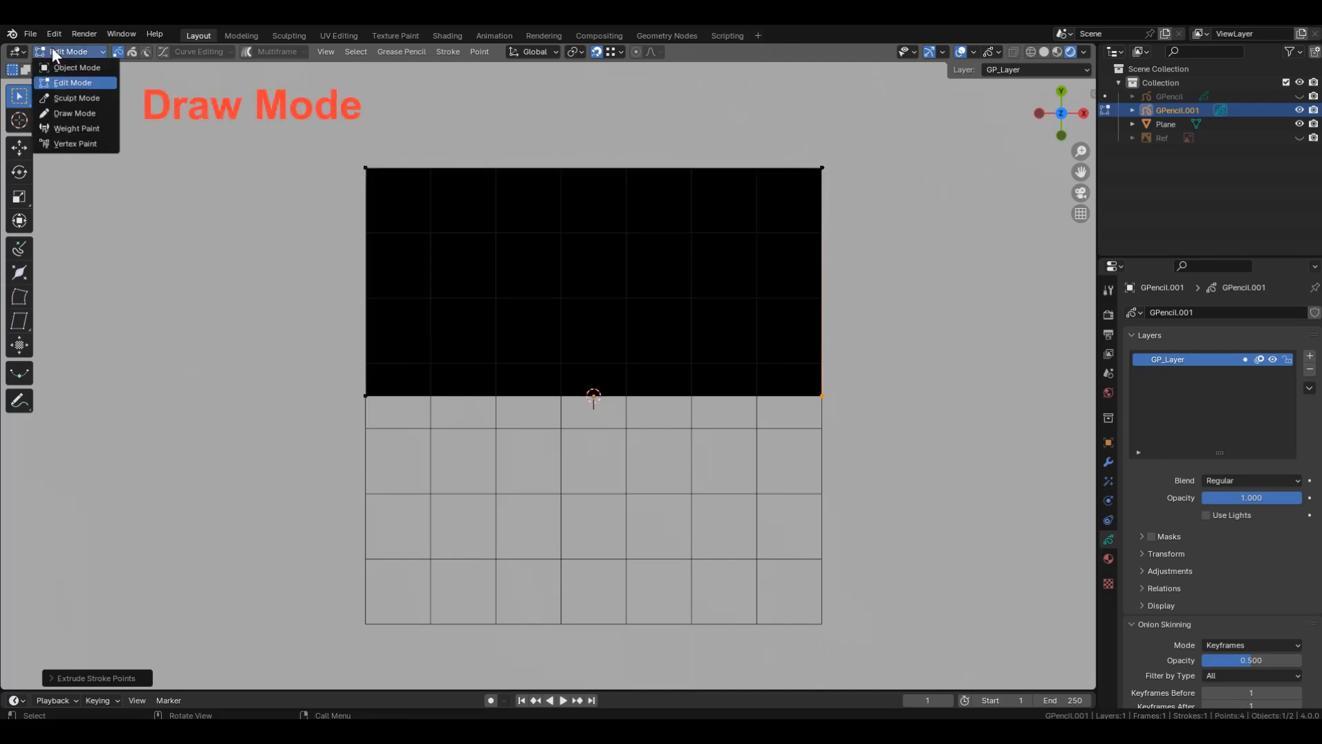
click(75, 113)
click(161, 69)
click(114, 114)
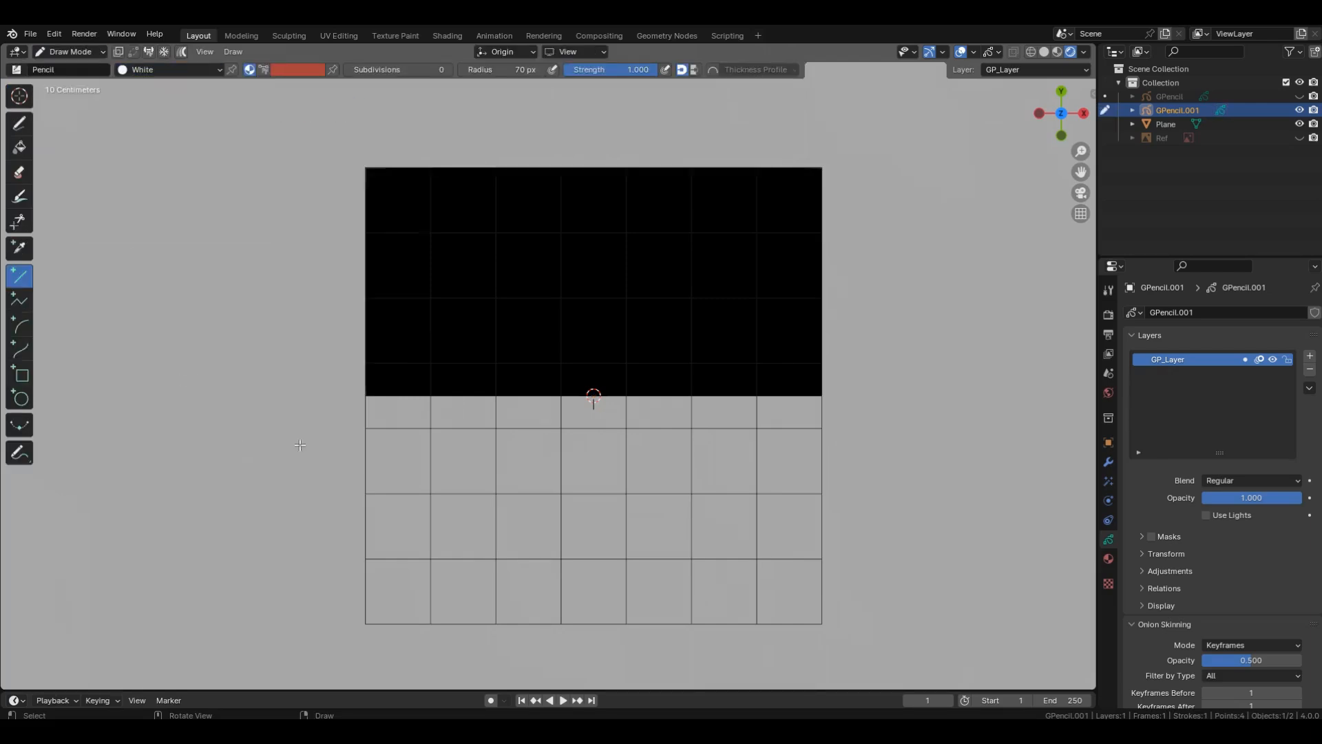
drag(384, 418, 387, 602)
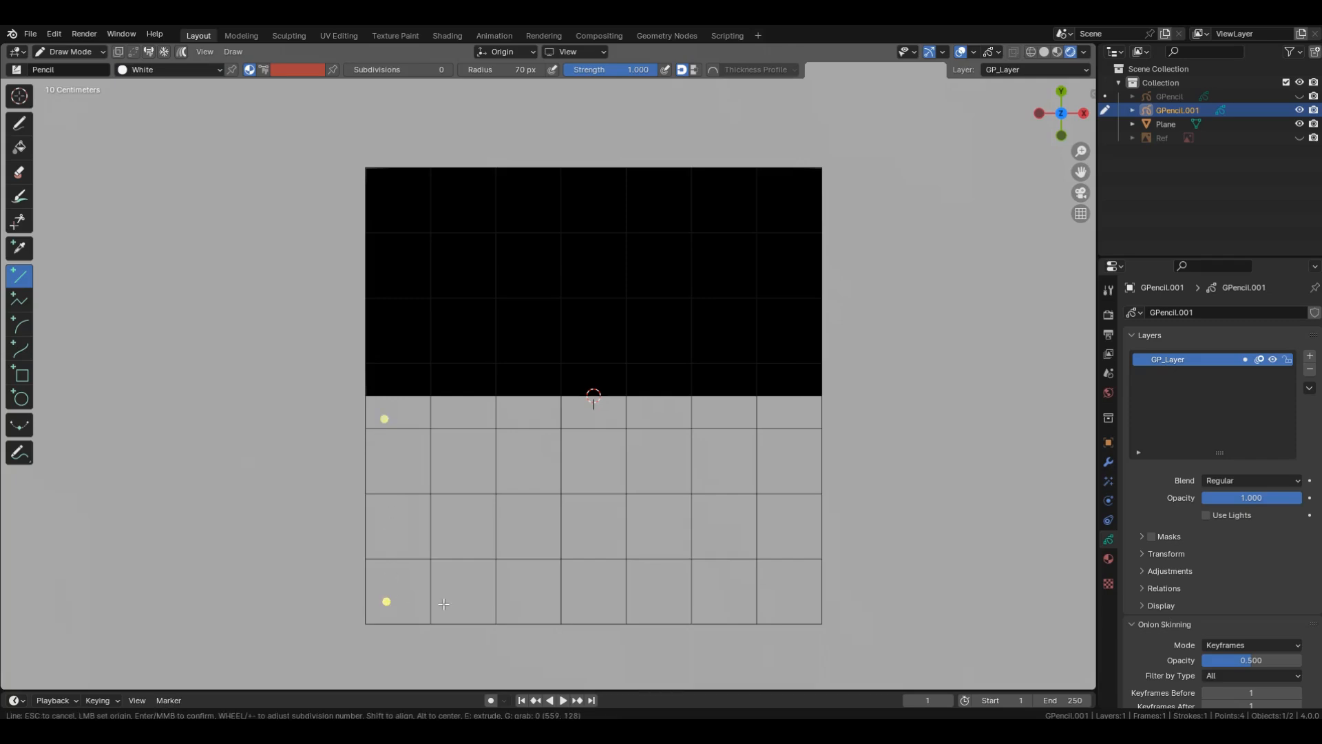
key(Return)
click(90, 52)
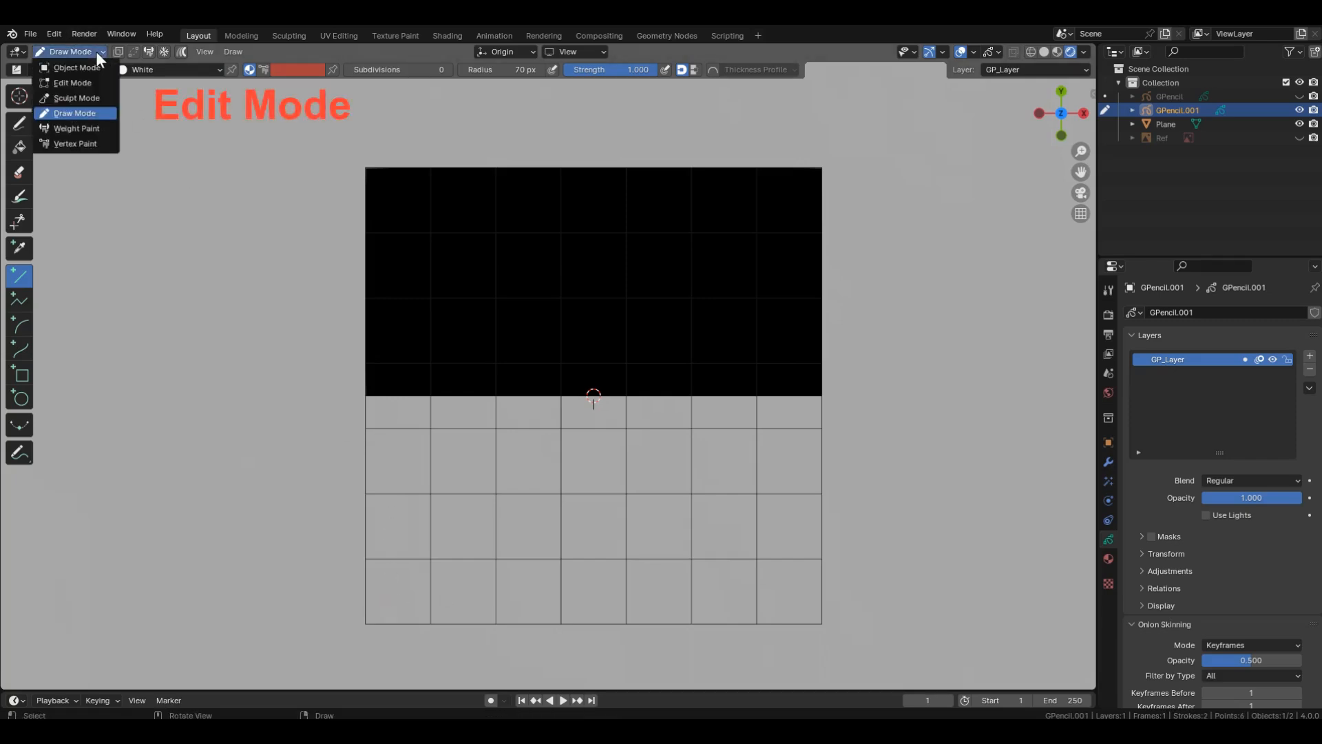
click(77, 83)
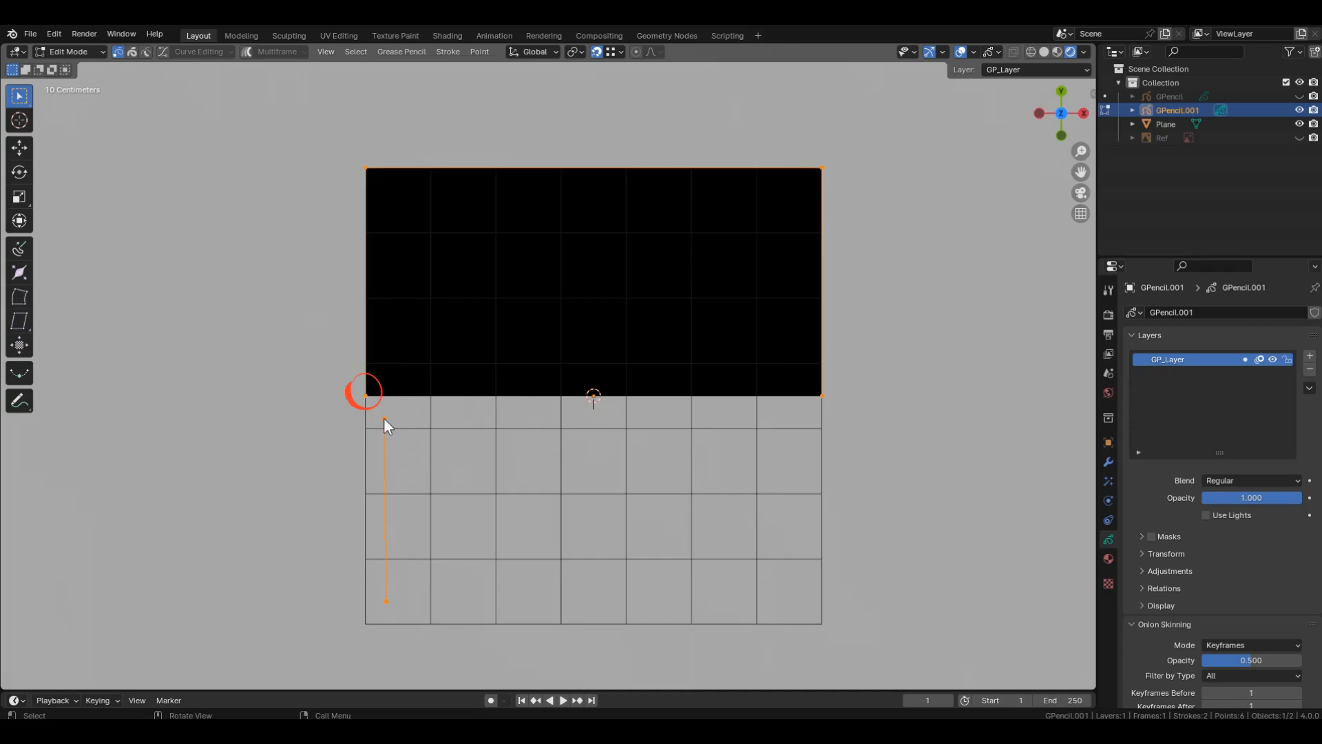
Snap the white line's upper point to the midpoint of the grid's left edge and its lower point to the bottom-left corner.
click(384, 418)
key(g)
click(373, 405)
click(386, 599)
key(g)
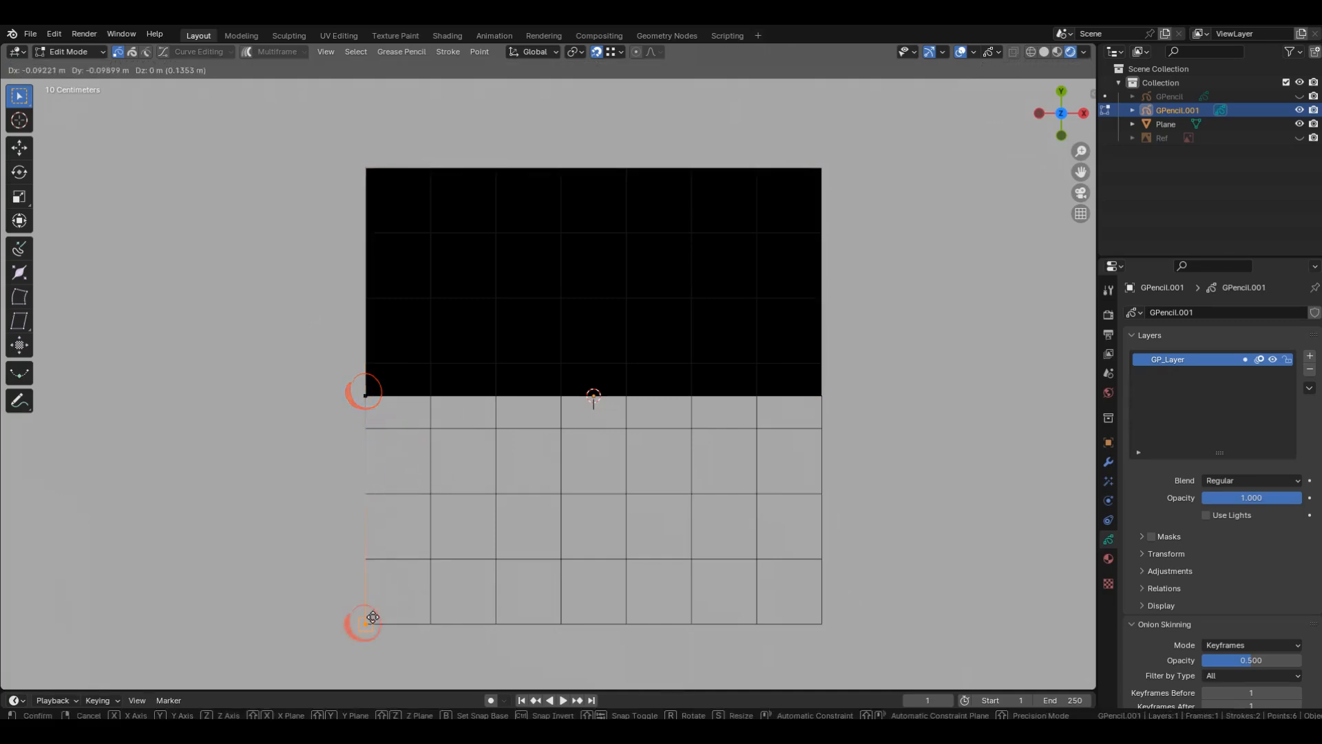
click(372, 617)
Extrude the white stroke to the grid's bottom-right corner and up to its right-edge midpoint, filling the lower half white.
key(e)
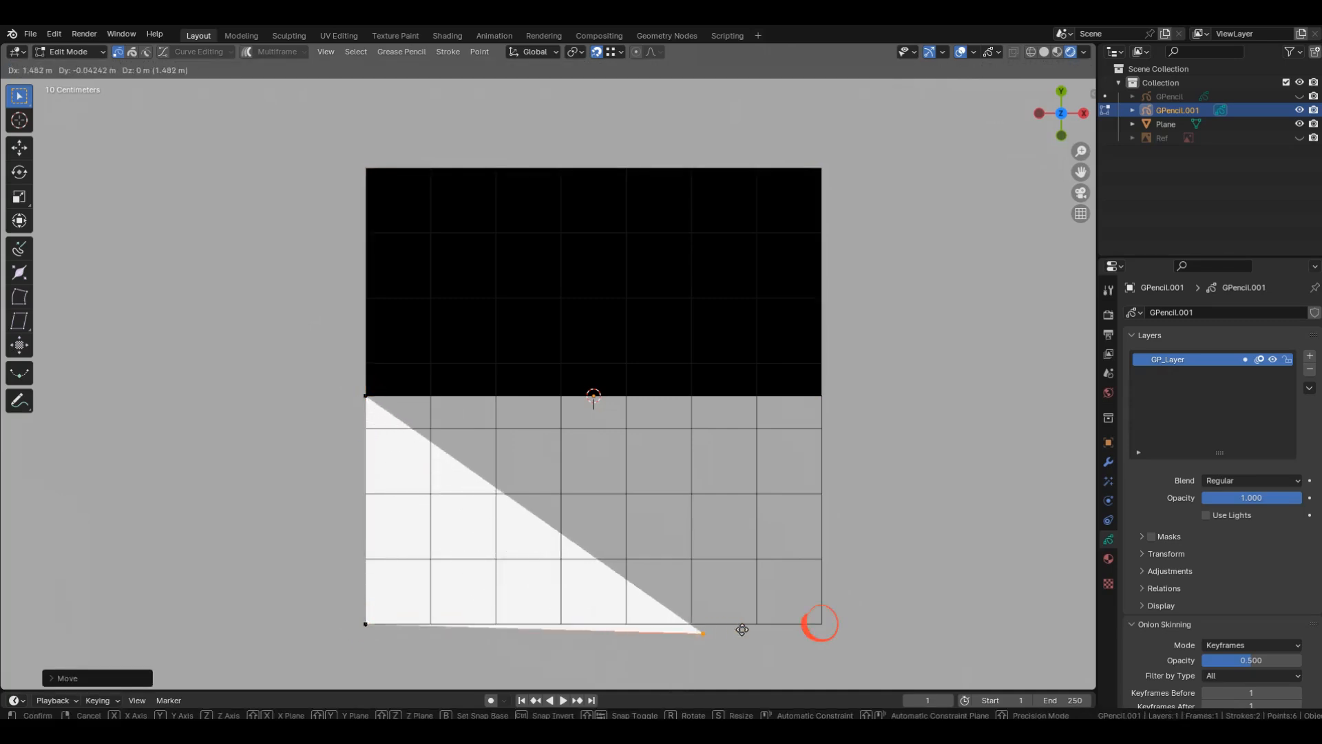
click(819, 622)
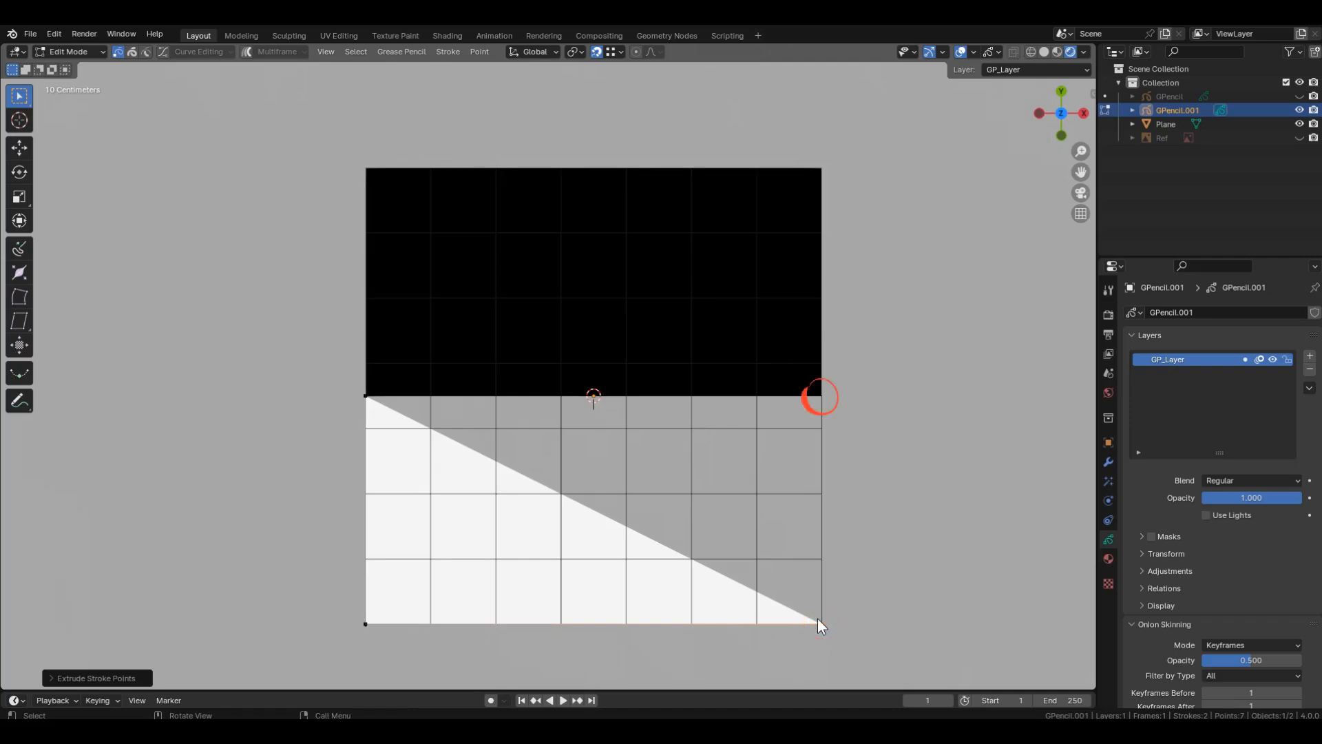
key(e)
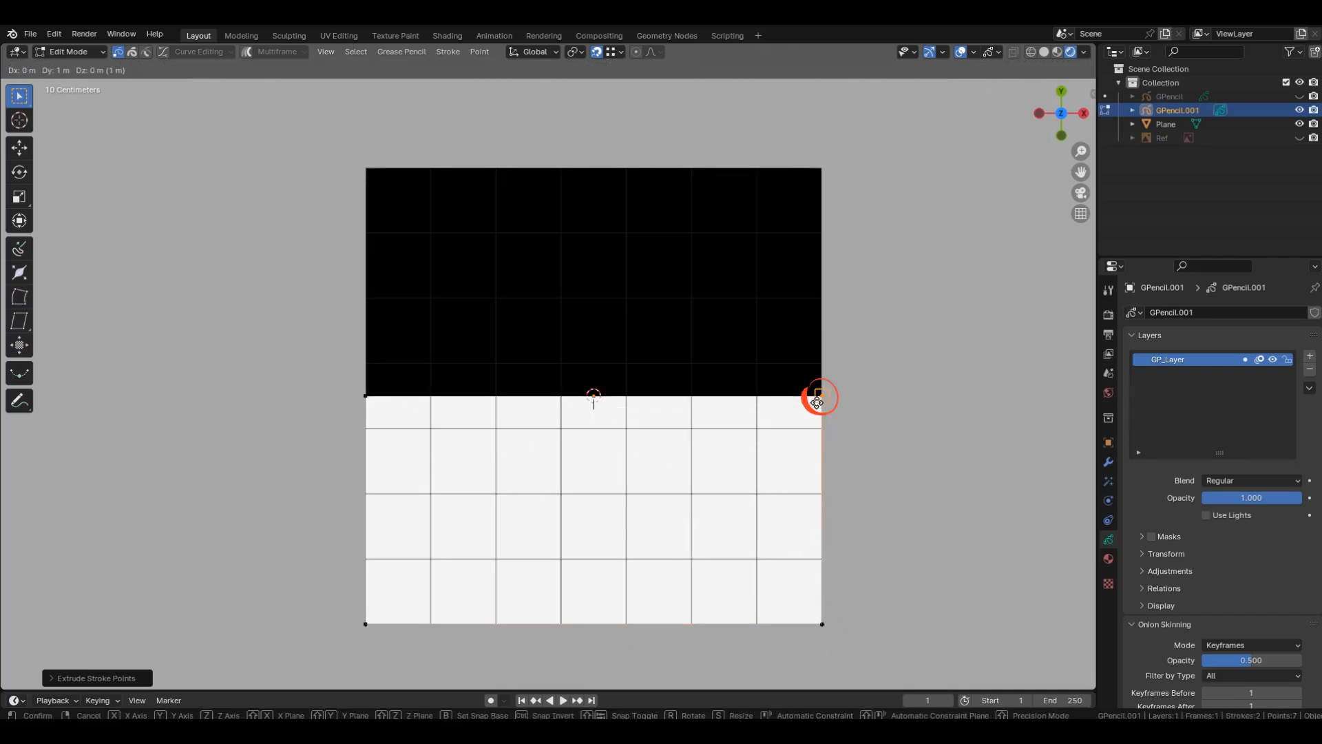
click(820, 399)
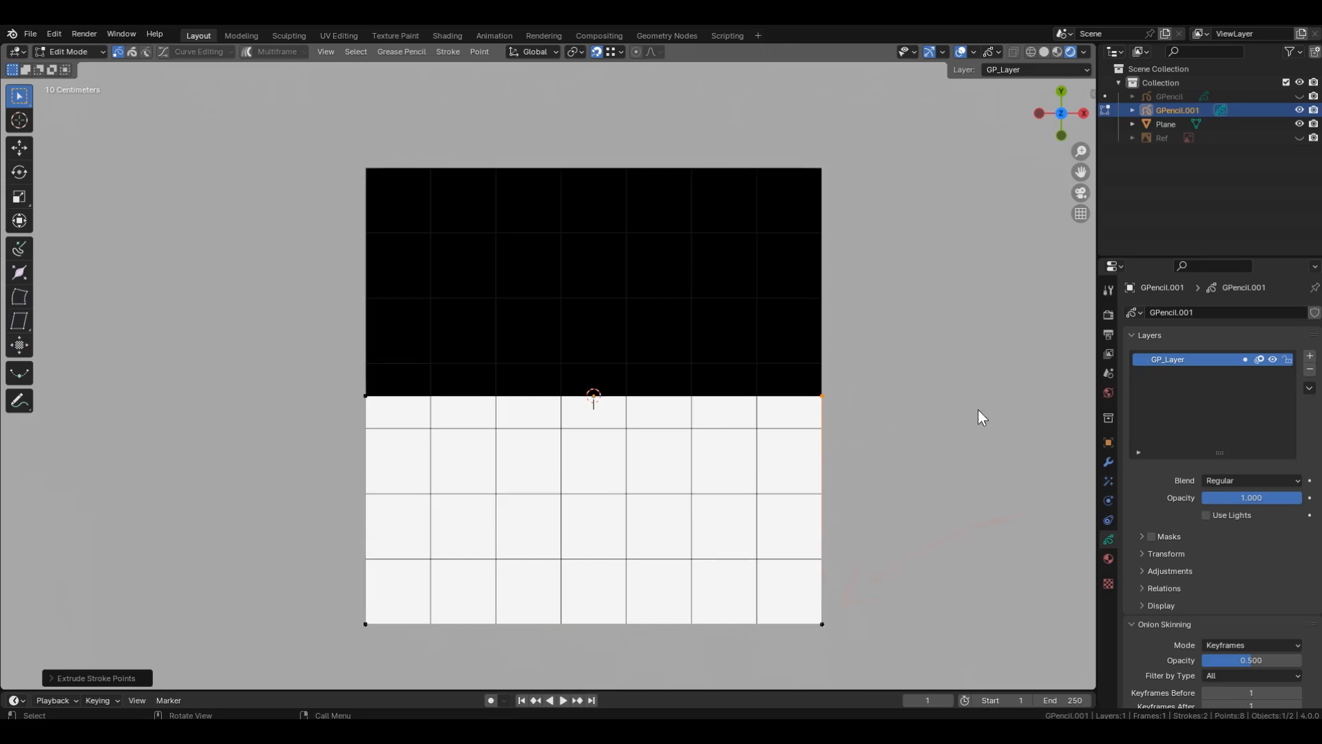
Duplicate a white corner point onto the center line one column in from the left and extrude a five-column white rectangle into the upper half.
click(823, 624)
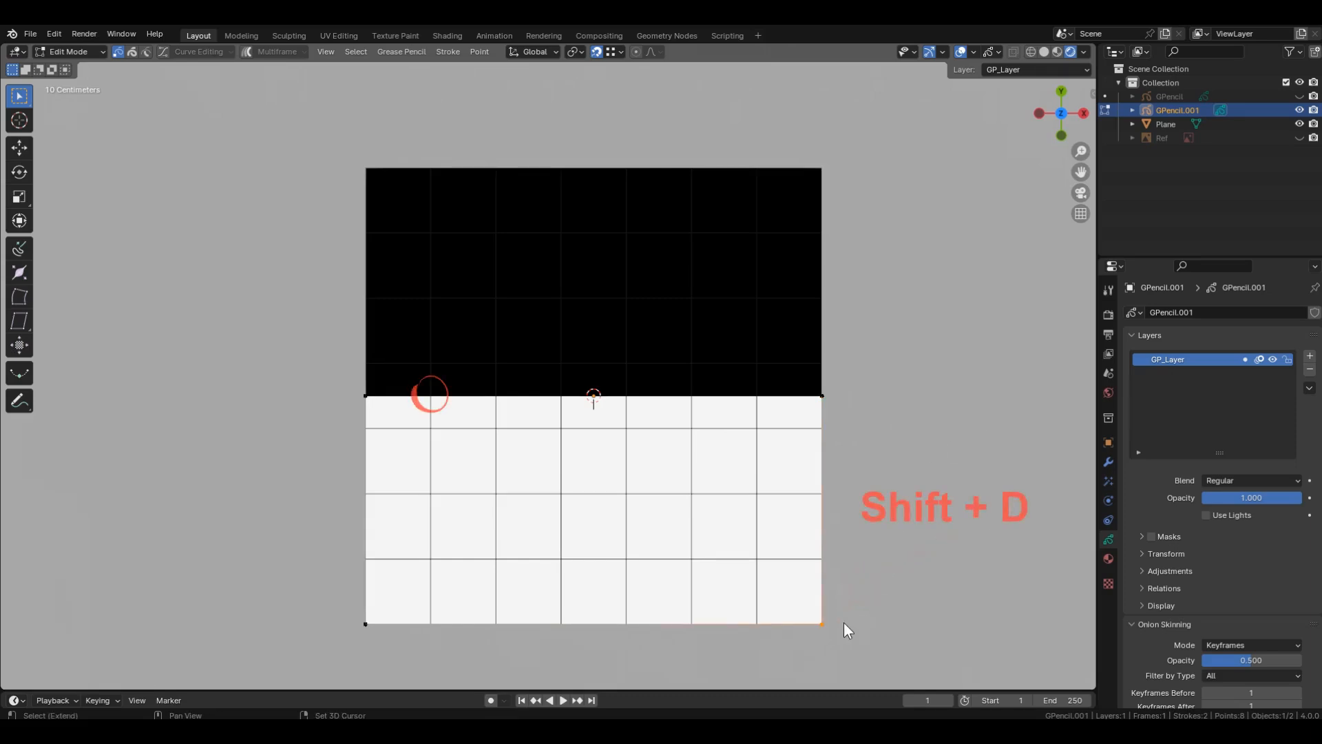
key(shift+d)
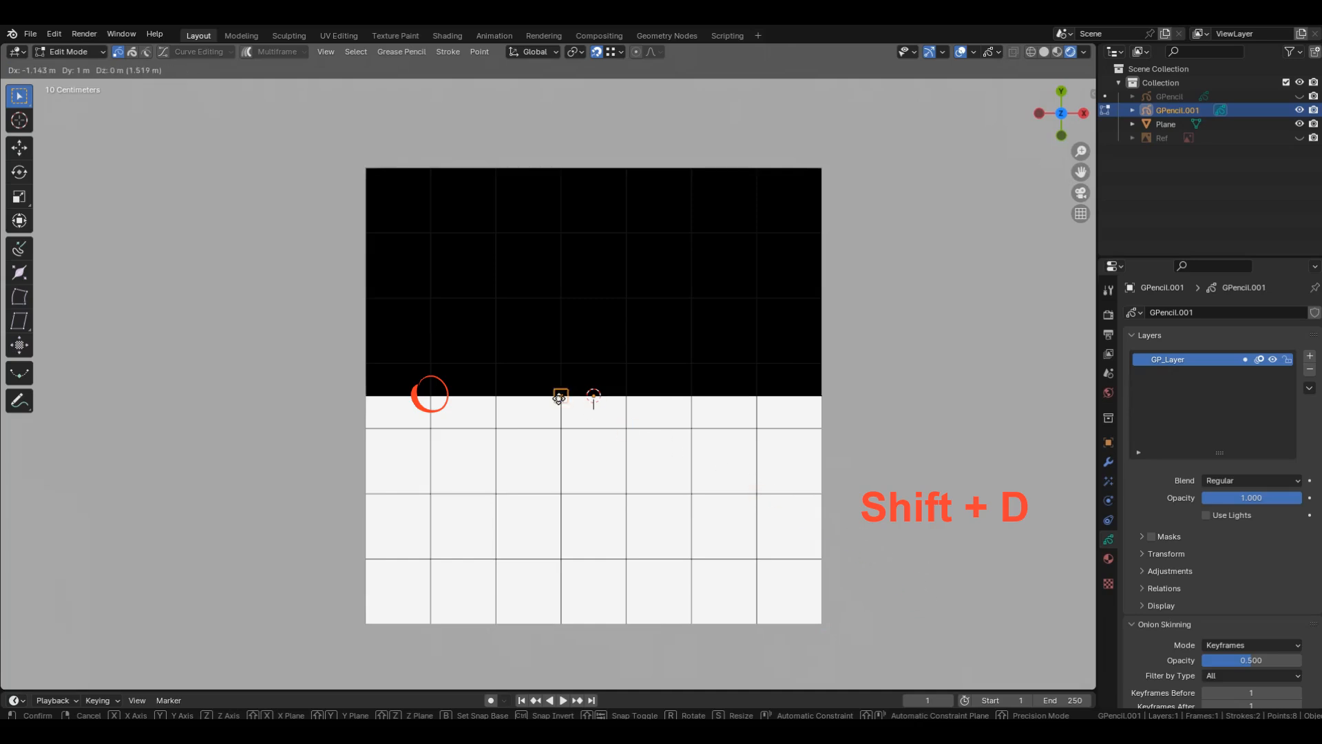
click(434, 391)
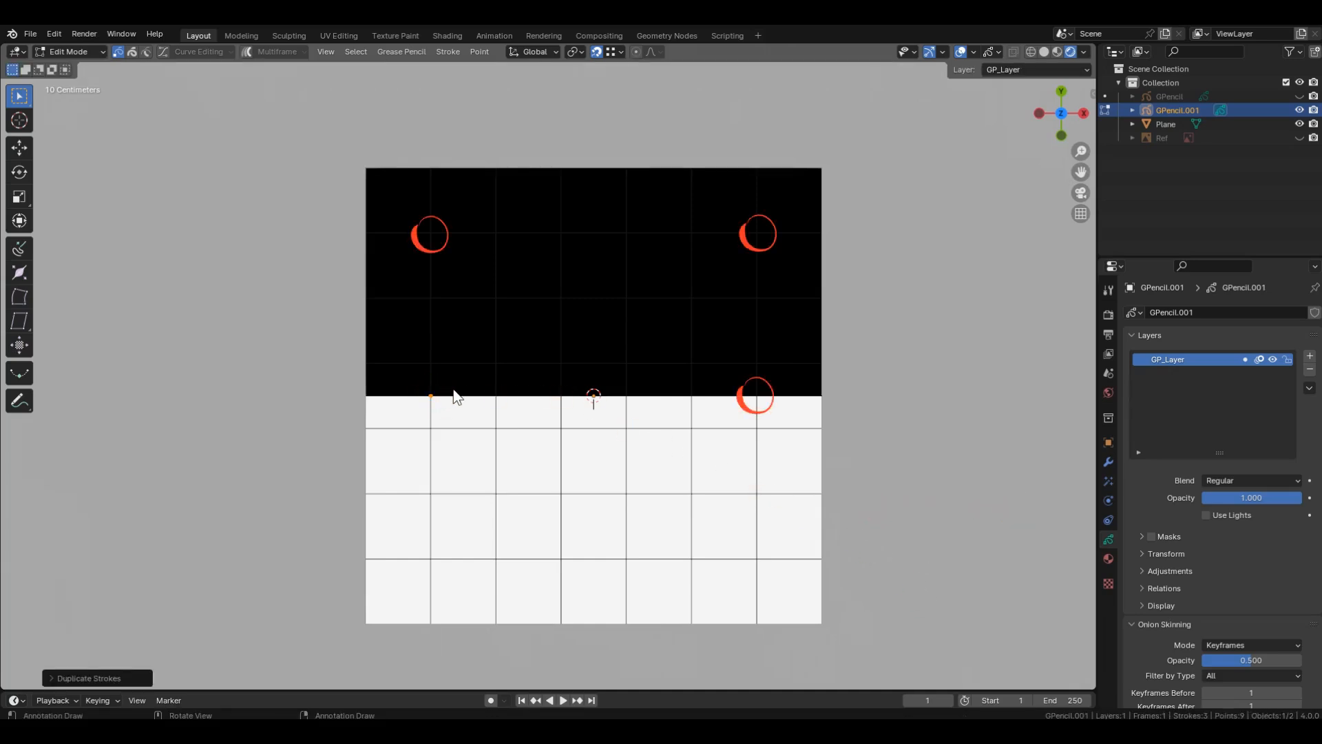
key(e)
click(438, 242)
key(e)
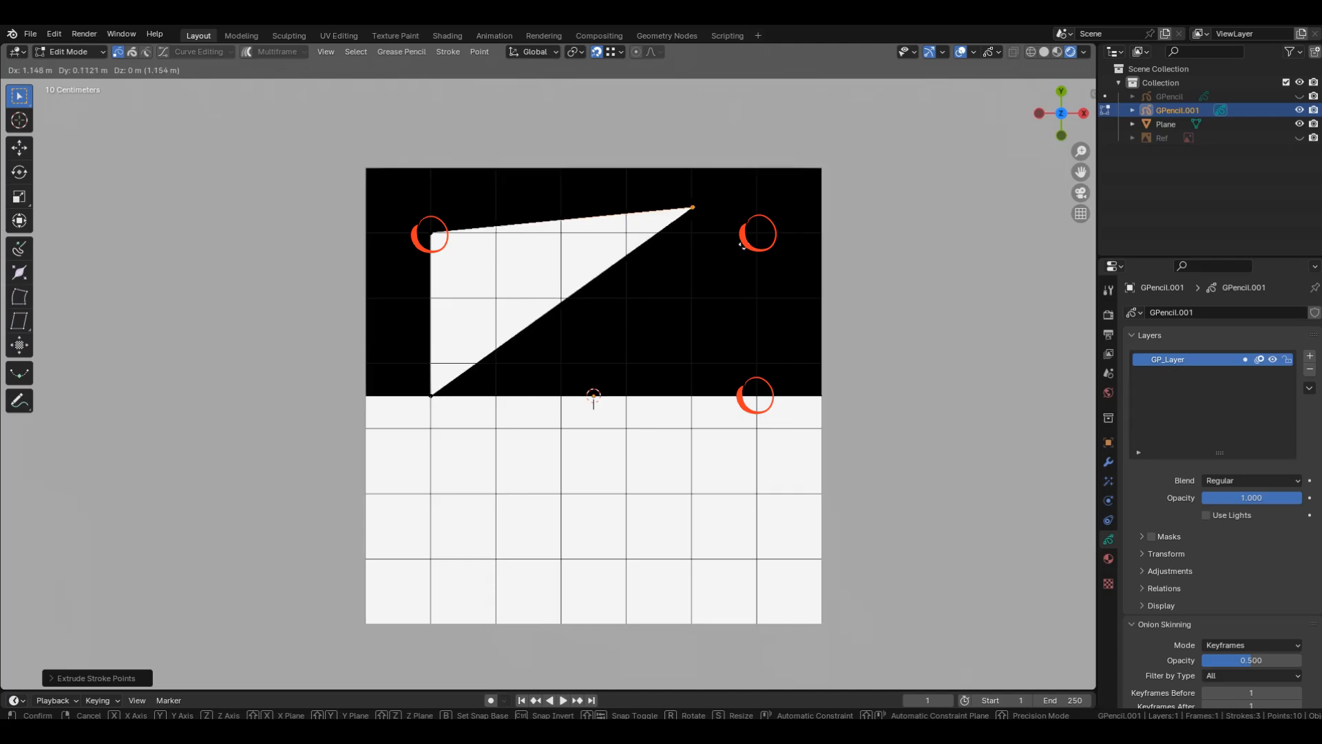
click(772, 259)
key(e)
click(773, 421)
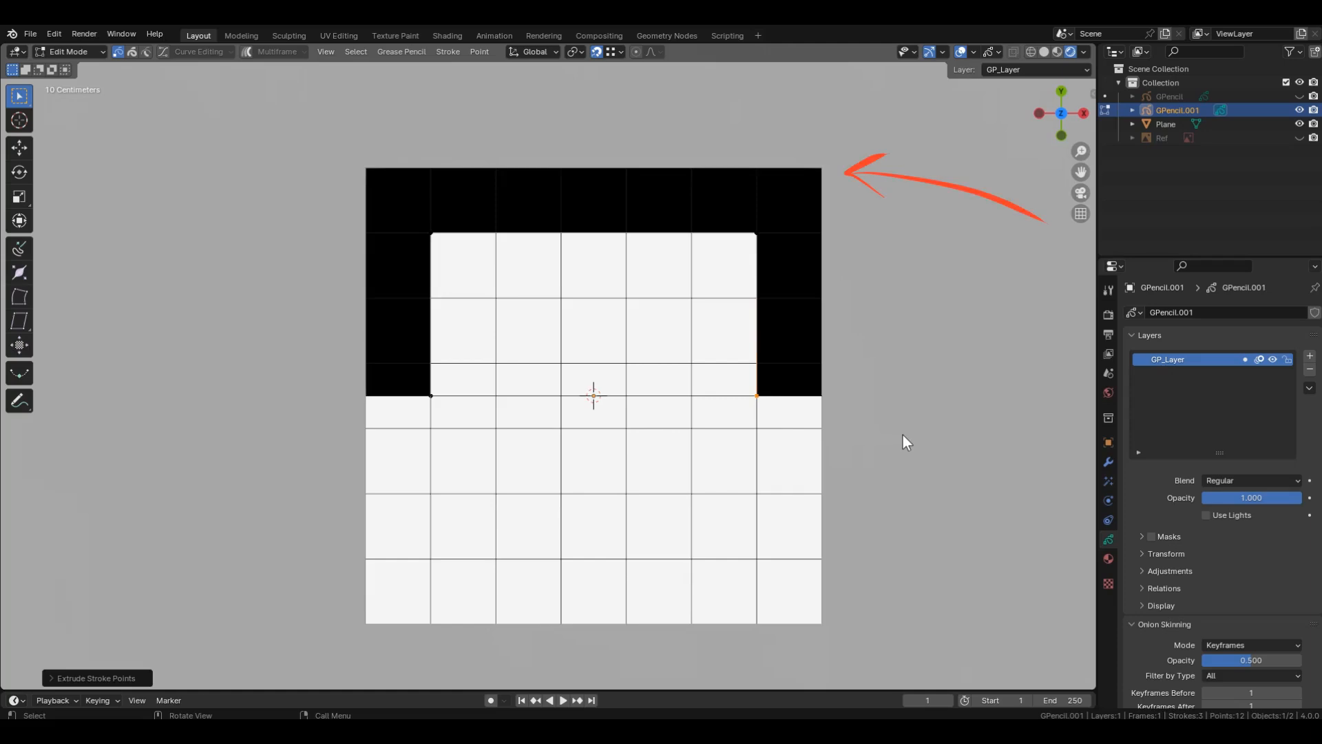
Duplicate a black corner point onto the center line one column in from the right and extrude a five-column black rectangle into the lower half.
click(829, 172)
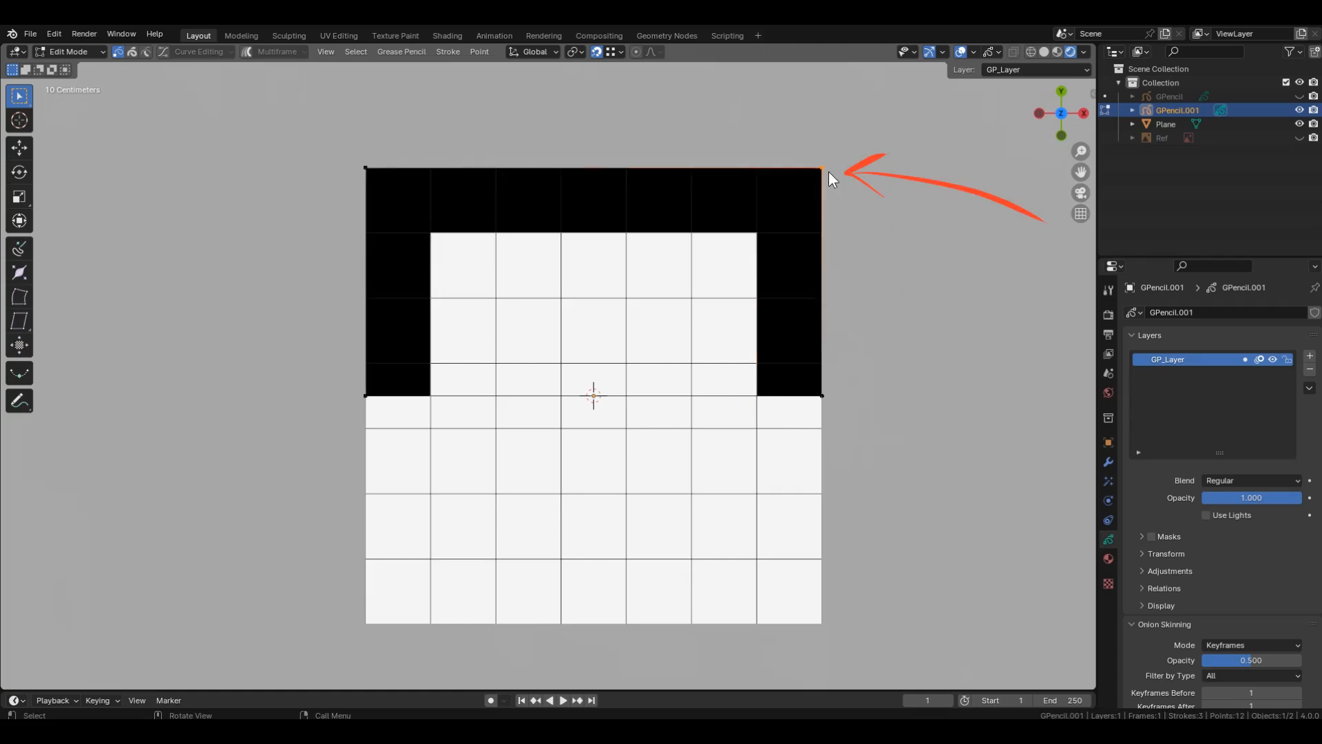
key(shift+d)
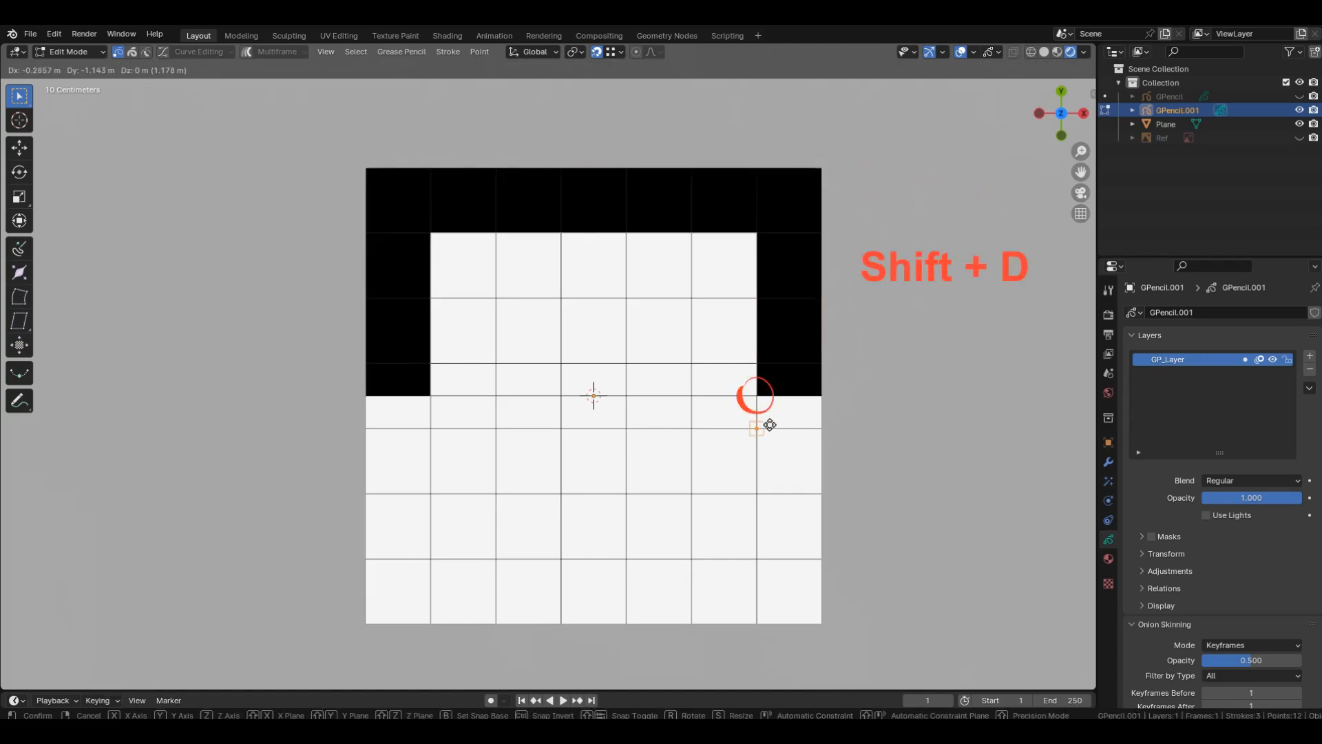
click(763, 408)
key(e)
click(759, 560)
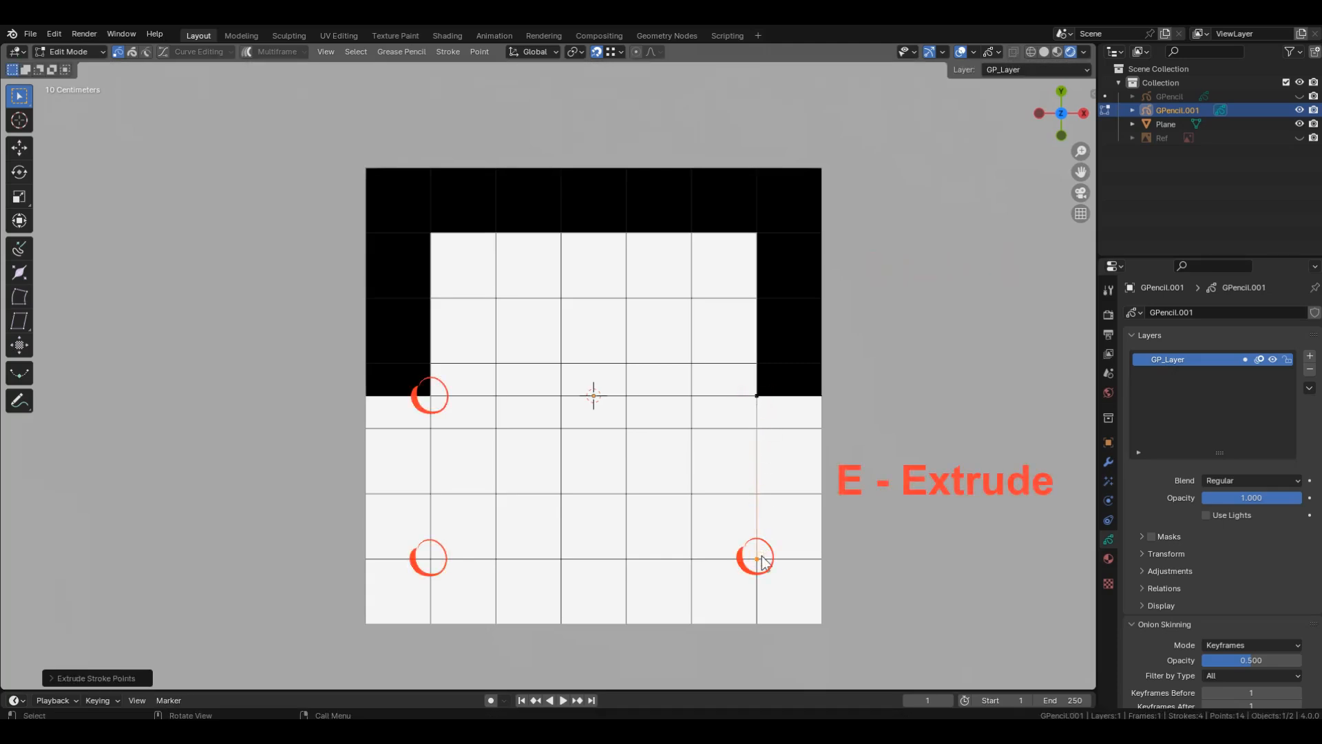
key(e)
click(439, 564)
key(e)
click(438, 402)
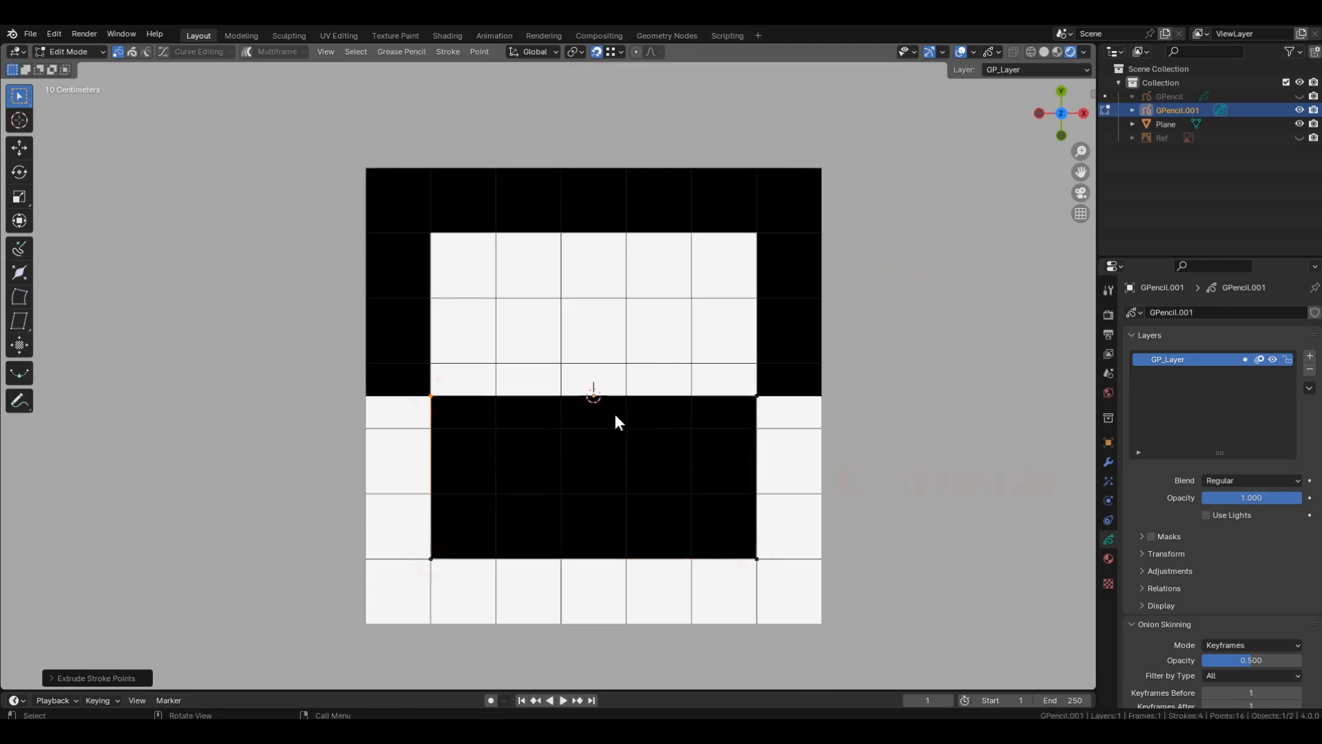
Duplicate a black point onto the center line two columns in from the left and extrude a three-column black rectangle into the upper half.
click(425, 561)
key(shift+d)
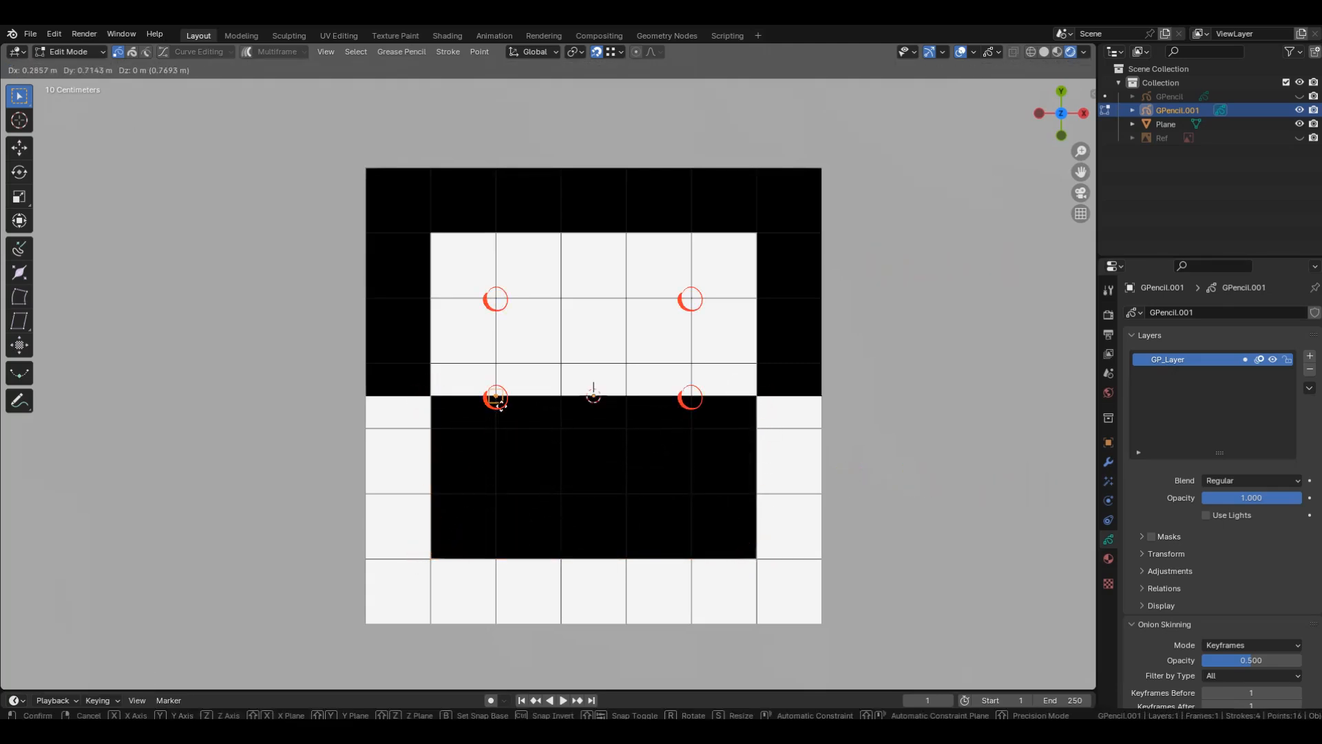
click(497, 399)
key(e)
click(506, 303)
key(e)
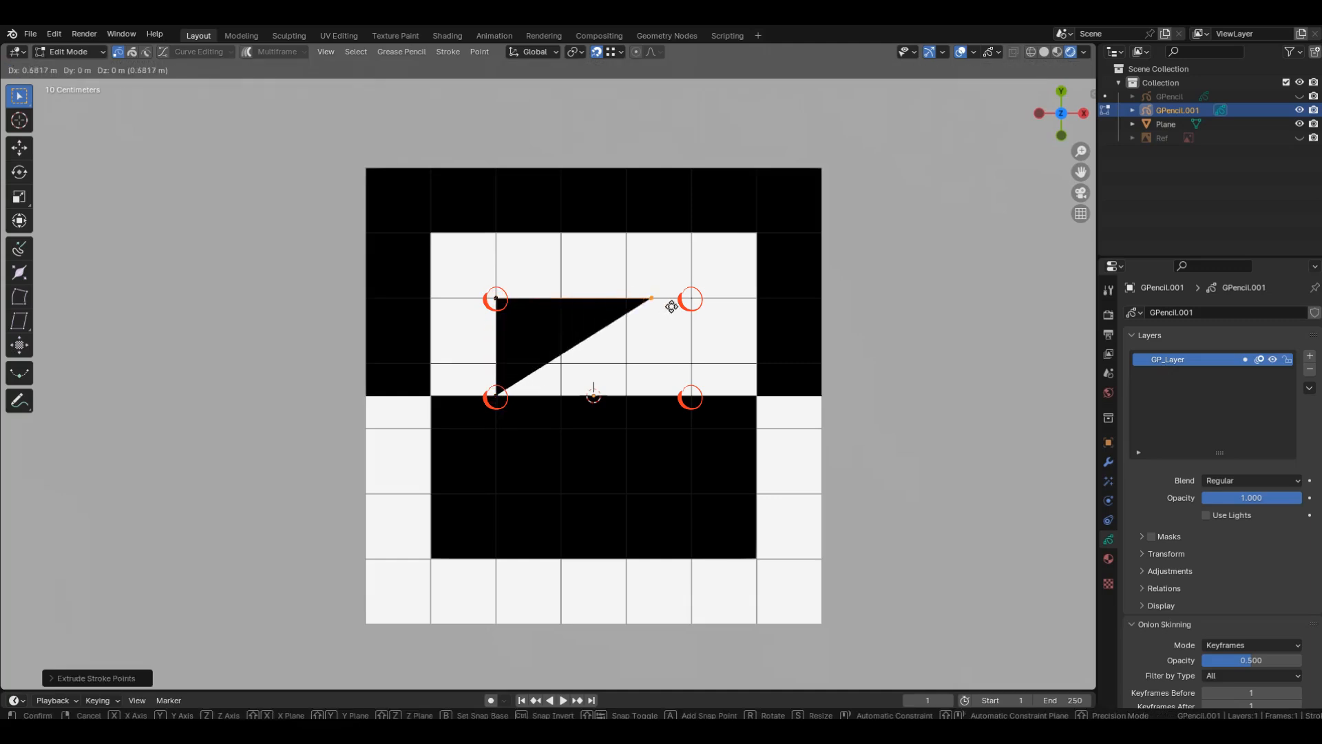
click(690, 301)
key(e)
click(687, 395)
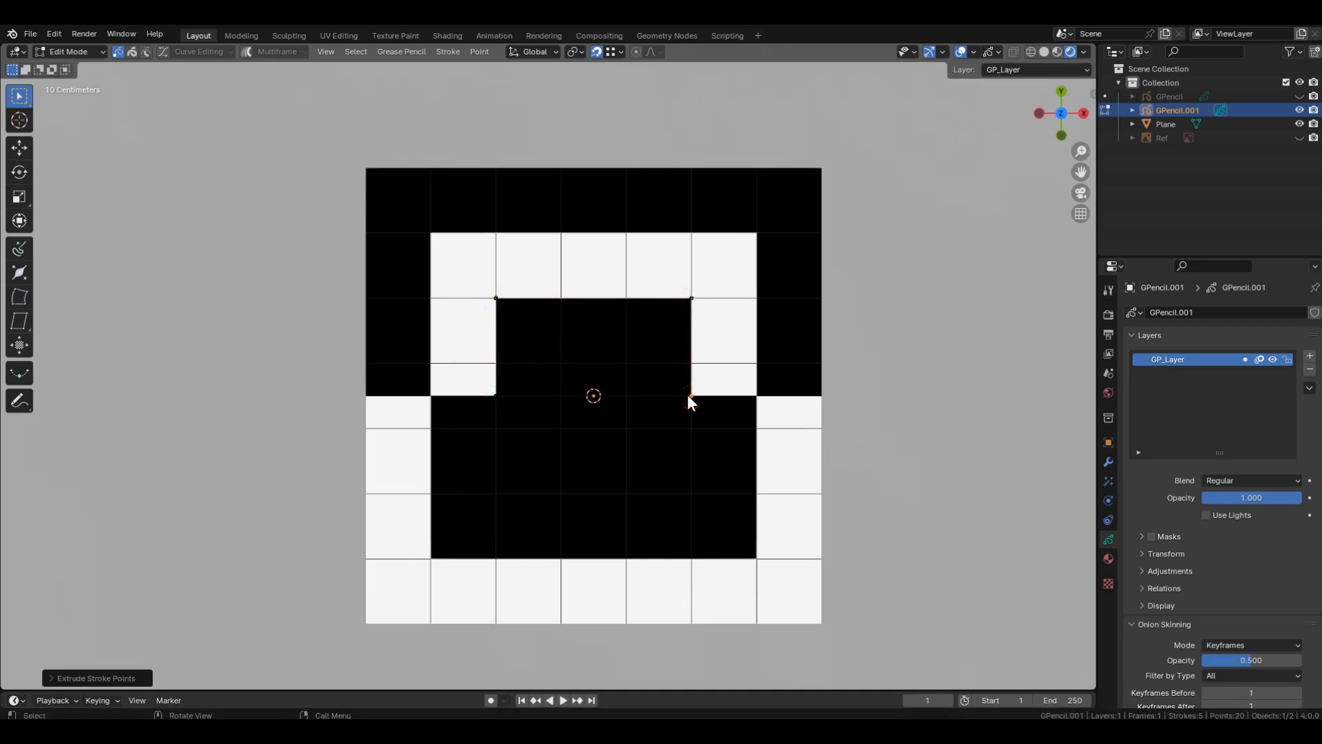
Duplicate a white point onto the center line two columns in from the right and extrude a three-column white rectangle into the lower half.
click(759, 245)
key(shift+d)
click(693, 399)
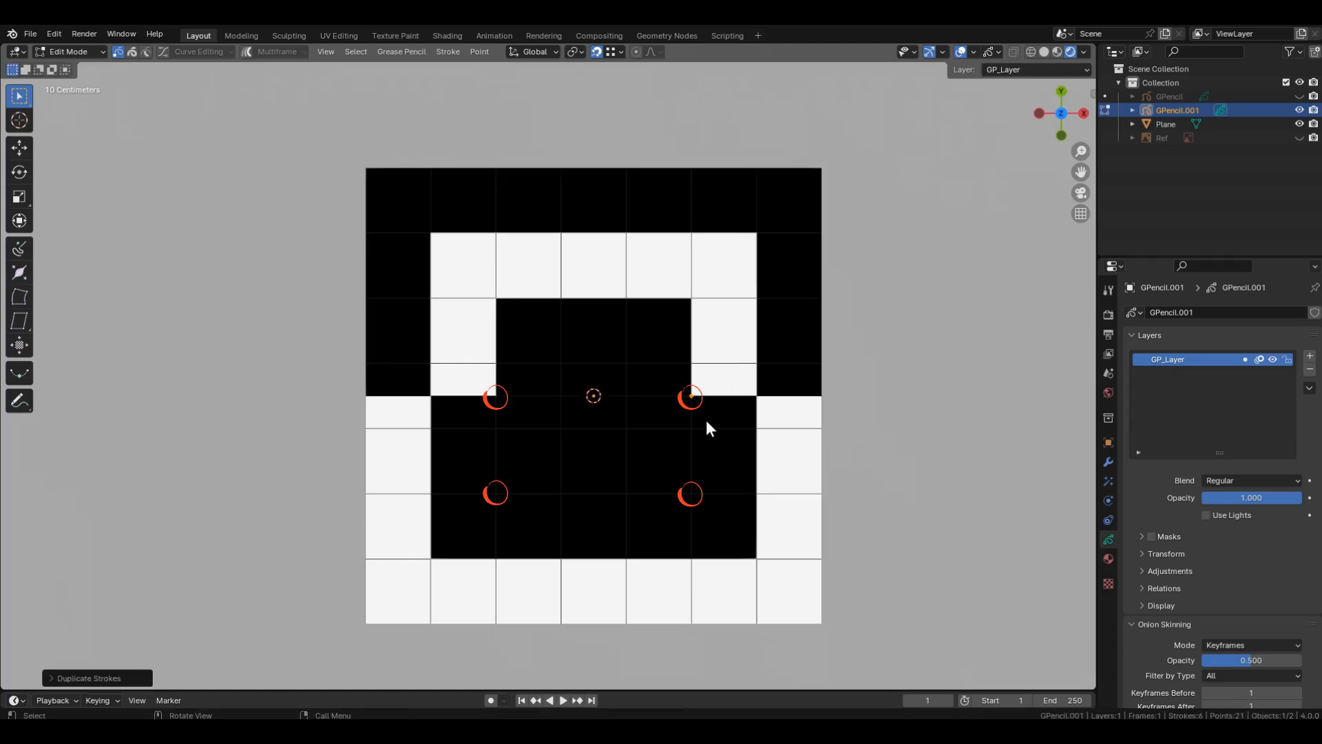
key(e)
click(692, 496)
key(e)
click(498, 494)
key(e)
click(502, 401)
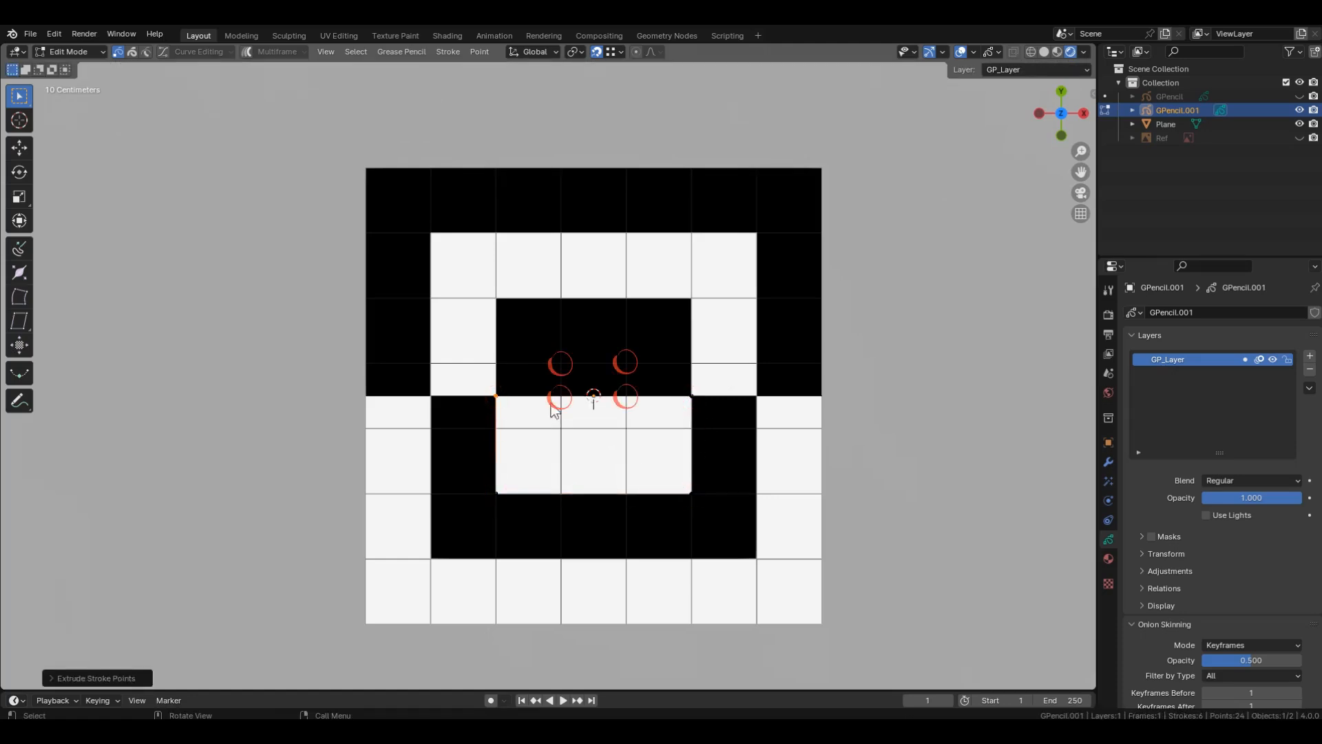
Duplicate a white point to the middle column's left line on the center line and extrude a one-column white rectangle upward.
click(688, 495)
key(shift+d)
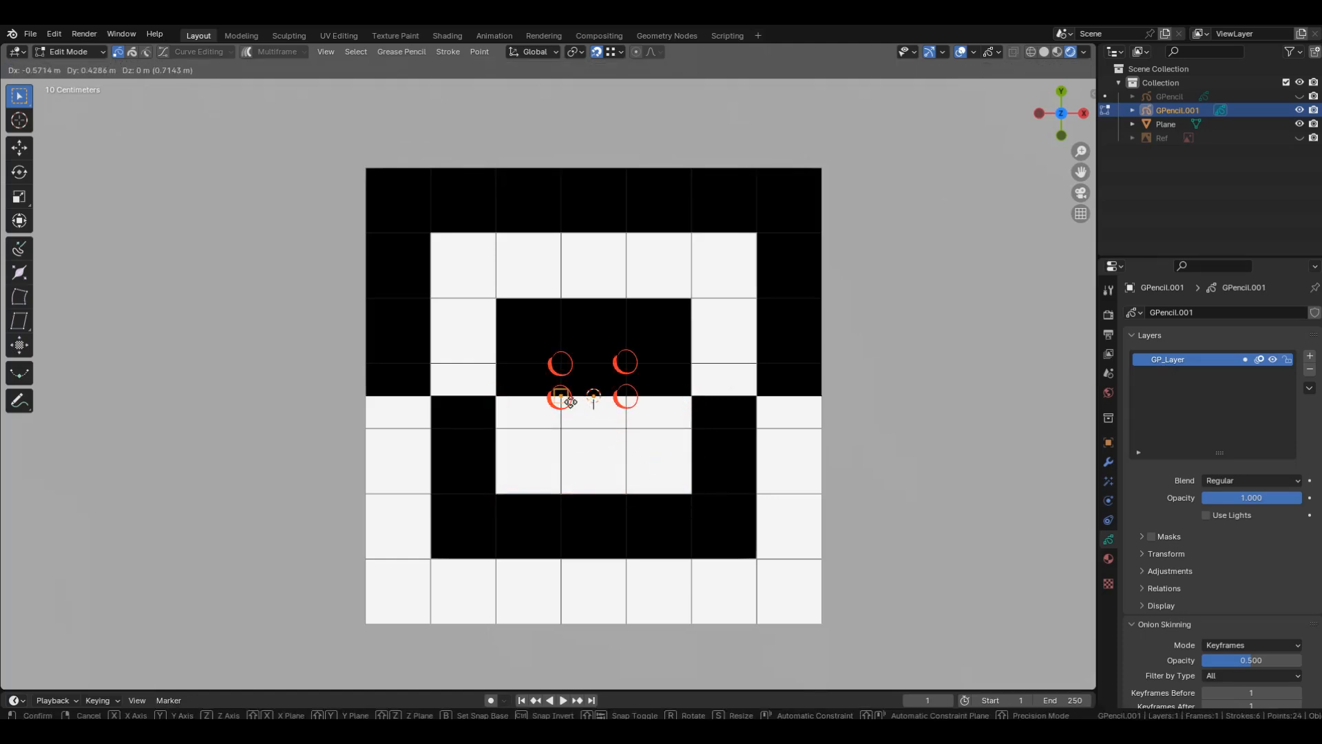
click(564, 400)
key(e)
click(567, 369)
key(e)
click(630, 368)
key(e)
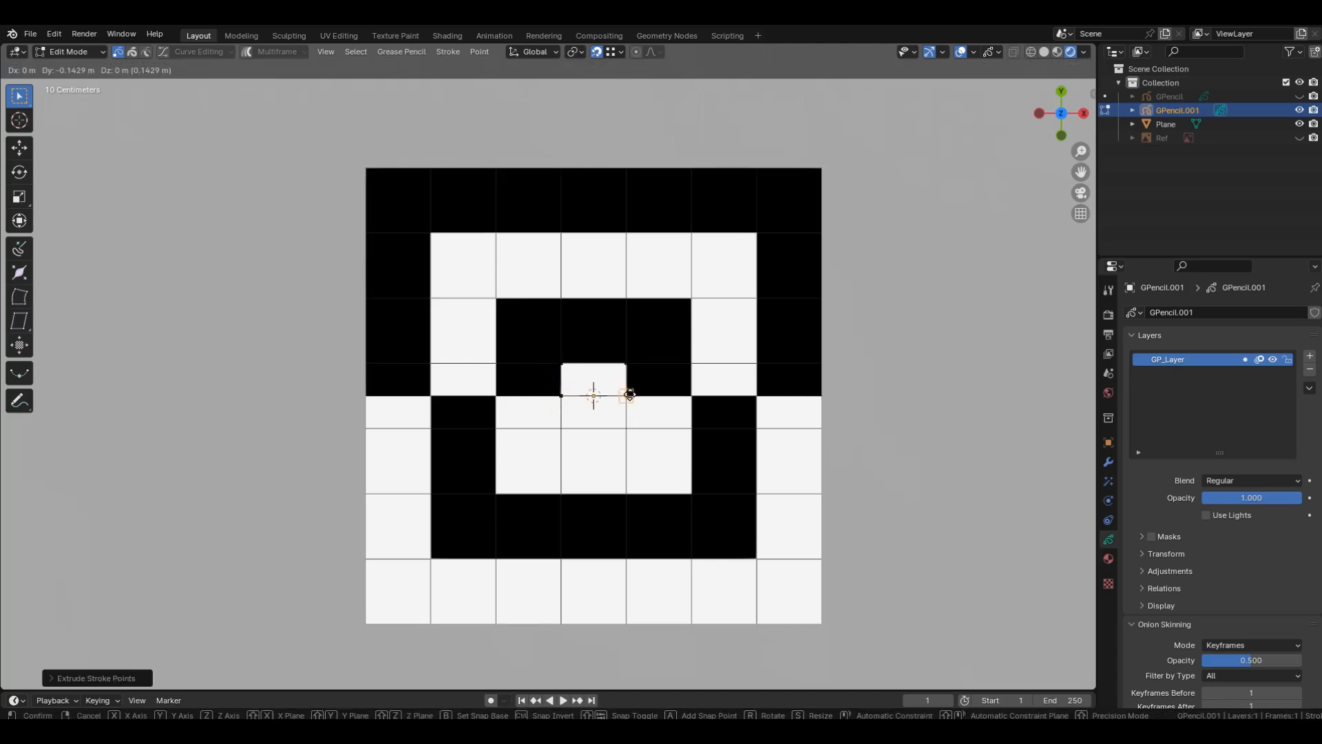
click(634, 402)
Duplicate a black point to the middle column's right line on the center line and extrude a one-column black rectangle downward.
click(687, 308)
key(shift+d)
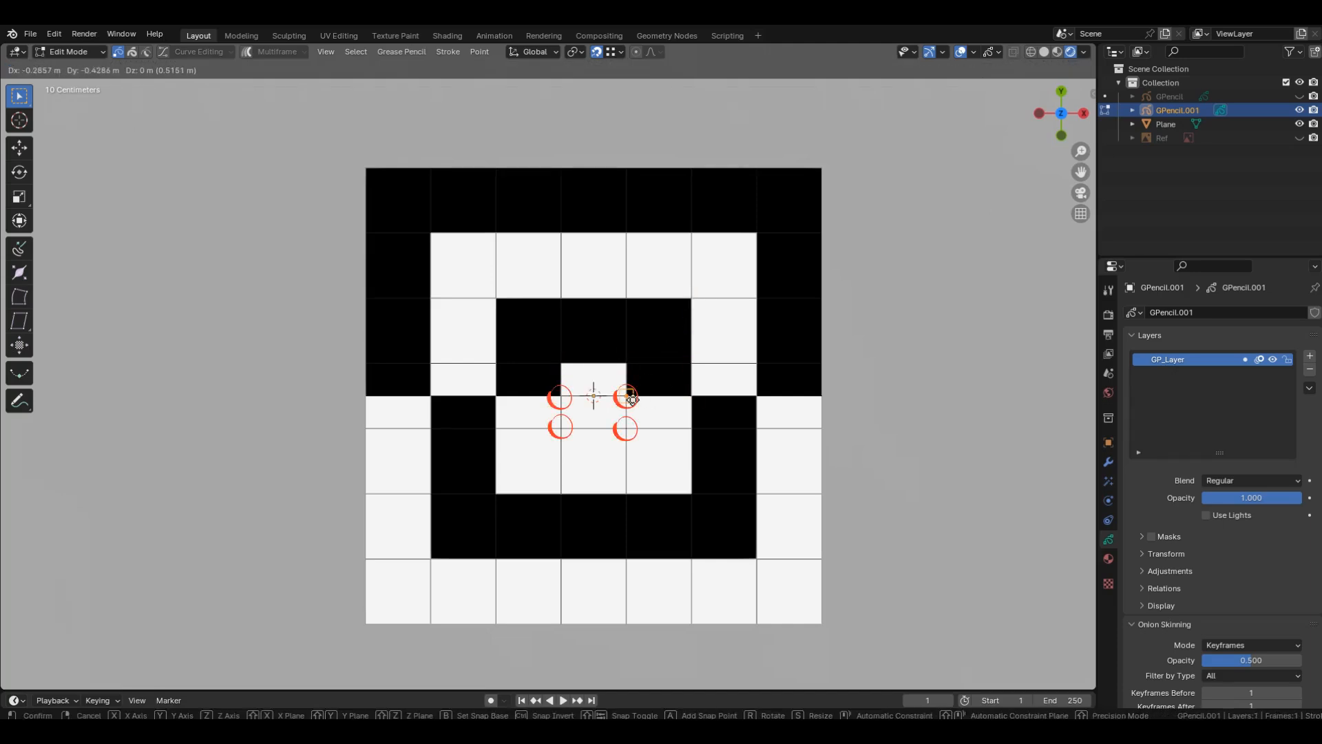
click(632, 403)
key(e)
click(638, 428)
key(e)
click(565, 432)
key(e)
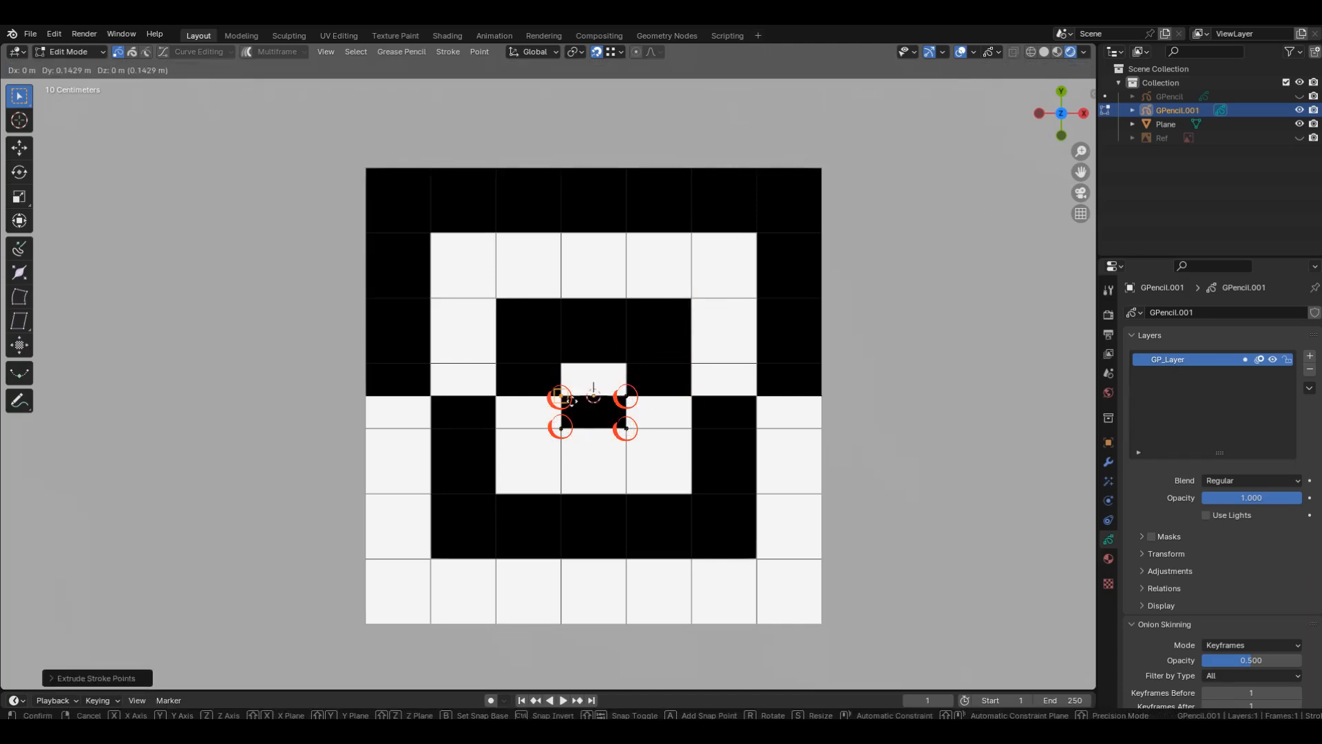
click(564, 399)
Return to Draw Mode and hide the viewport overlays so the tile shows without the grid lines.
key(Tab)
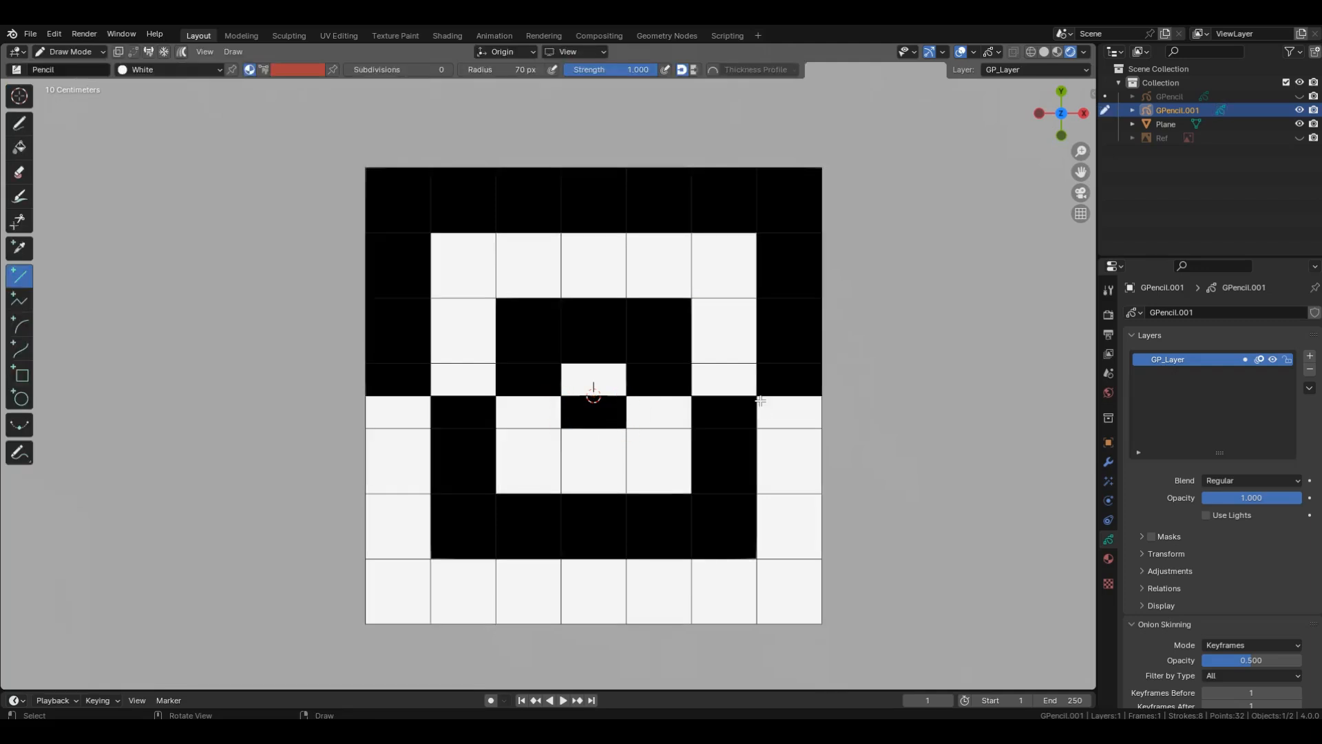
click(961, 52)
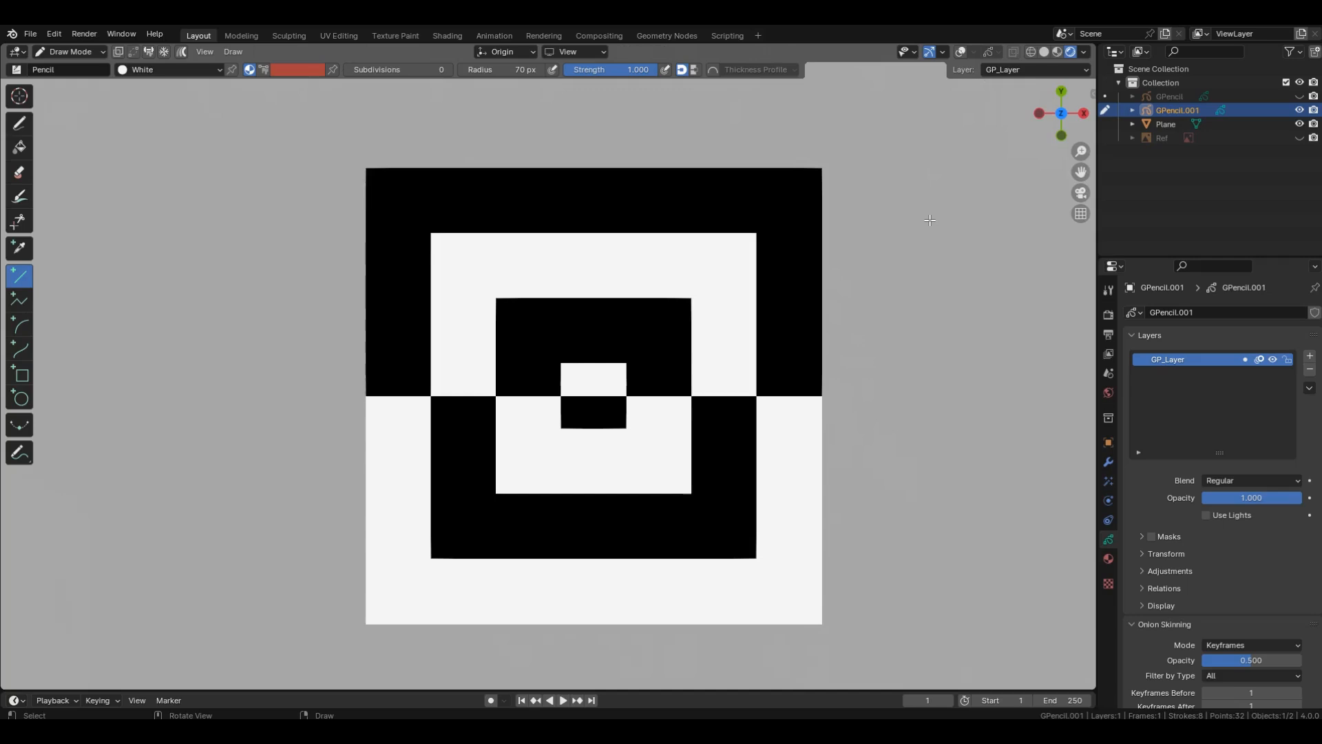
Set the Grease Pencil object's Stroke Depth Order to 3D Location.
scroll(1188, 601, down, 5)
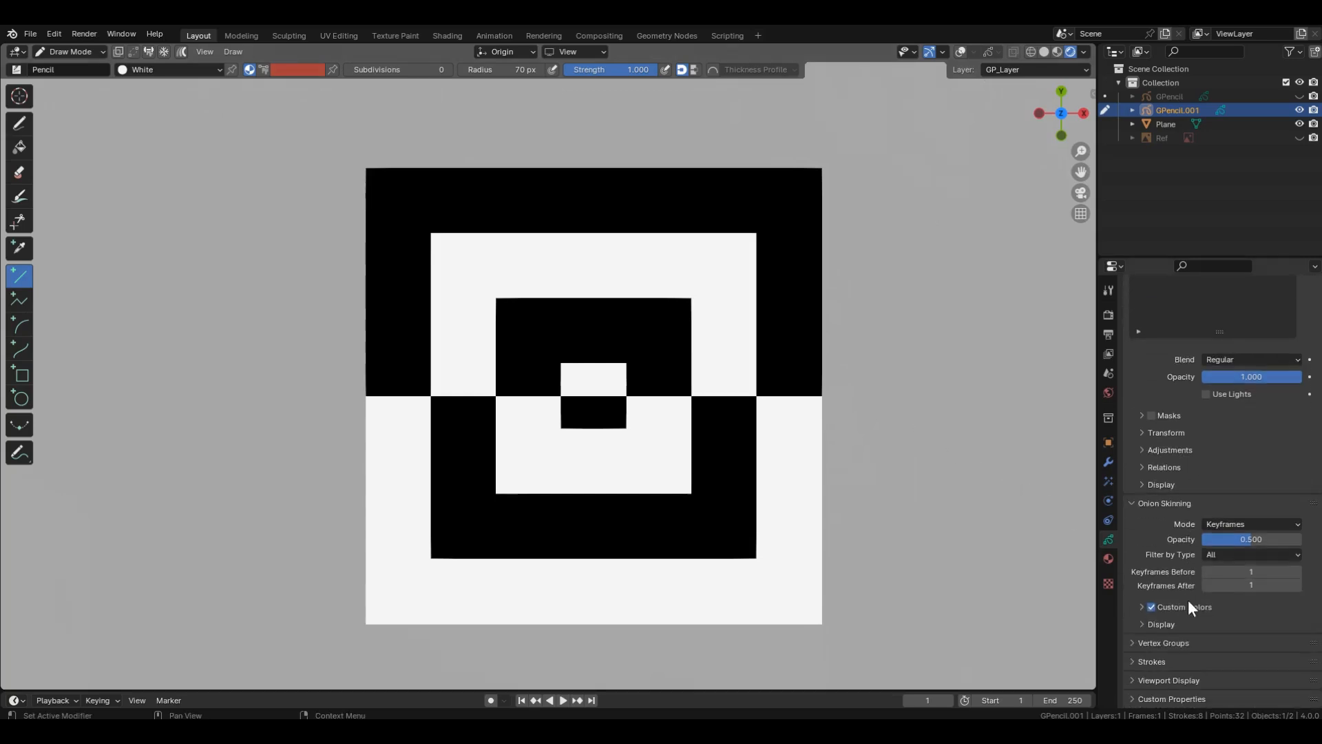
click(1135, 661)
scroll(1151, 647, down, 3)
click(1237, 613)
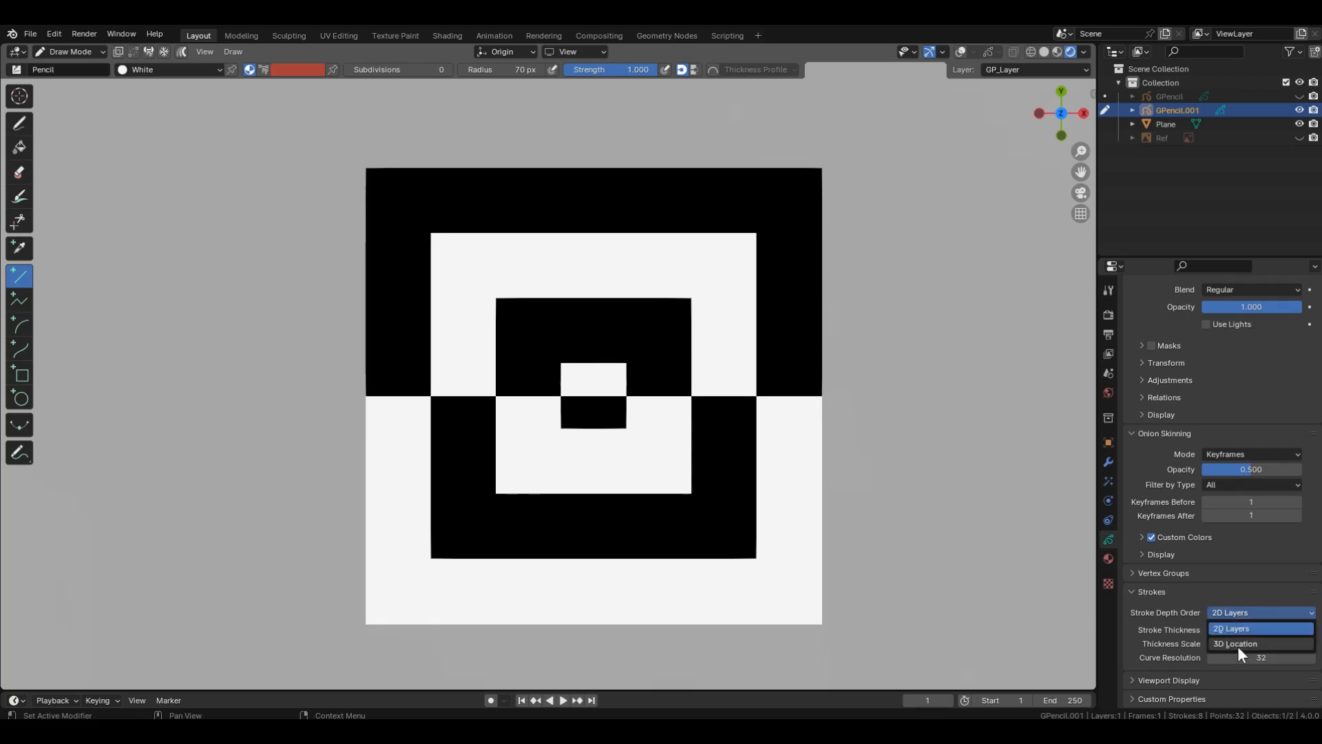
click(1237, 643)
In Edit Mode, raise all strokes inside the outermost black and white halves slightly along Z.
mouse_move(791, 466)
middle_down()
mouse_move(785, 427)
mouse_move(819, 354)
mouse_move(845, 330)
mouse_move(848, 351)
middle_up()
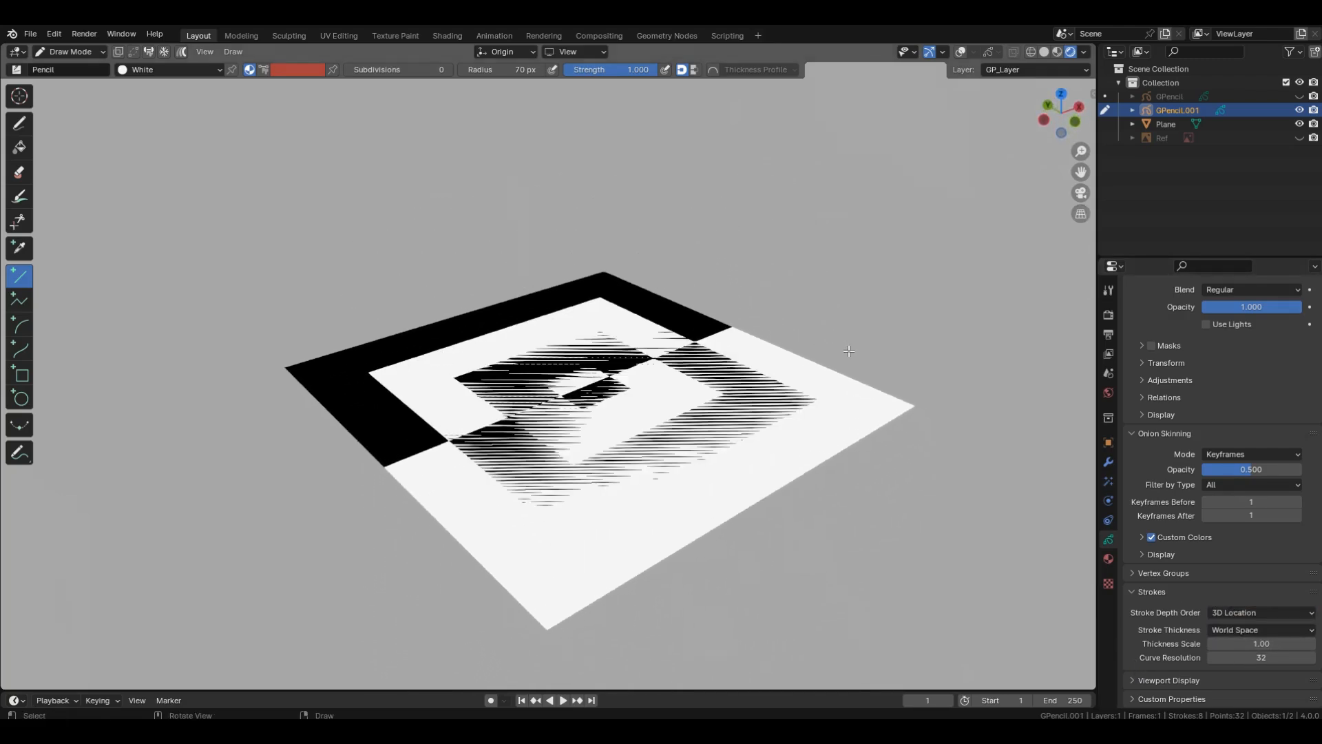
key(g)
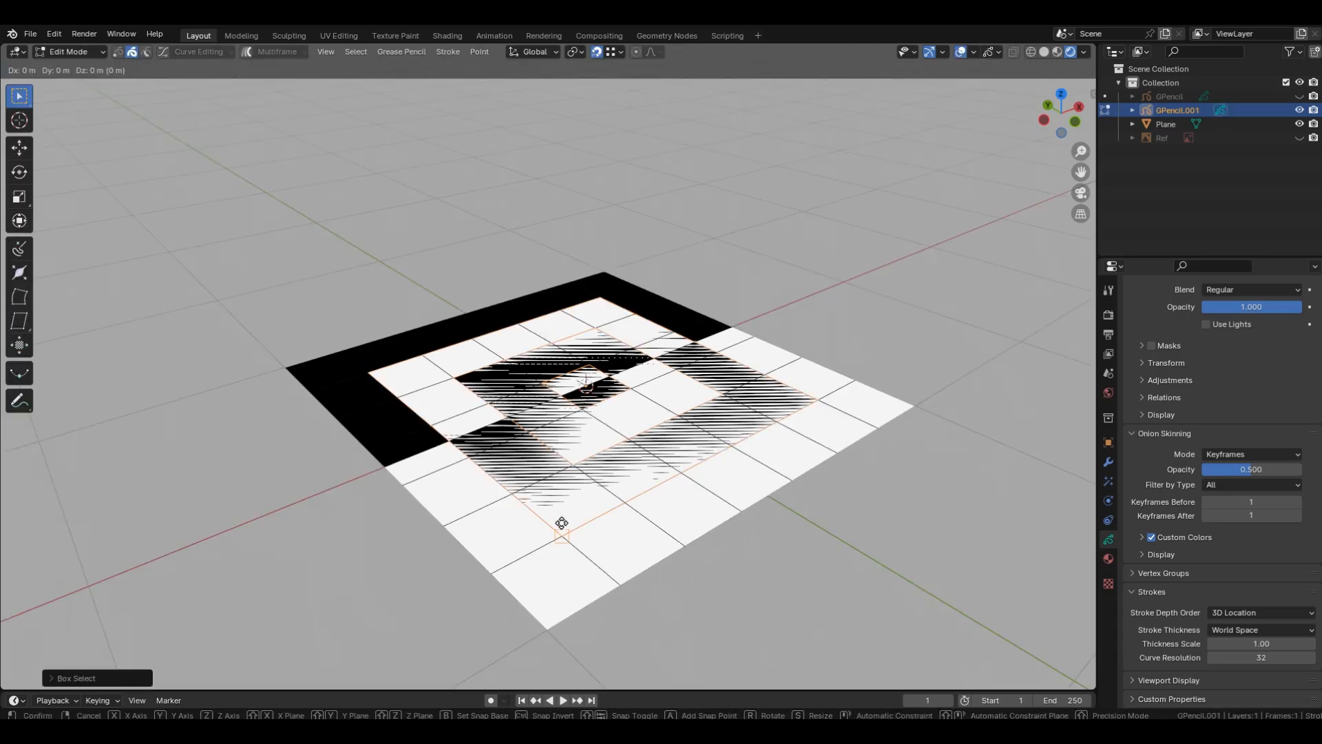
key(z)
click(559, 513)
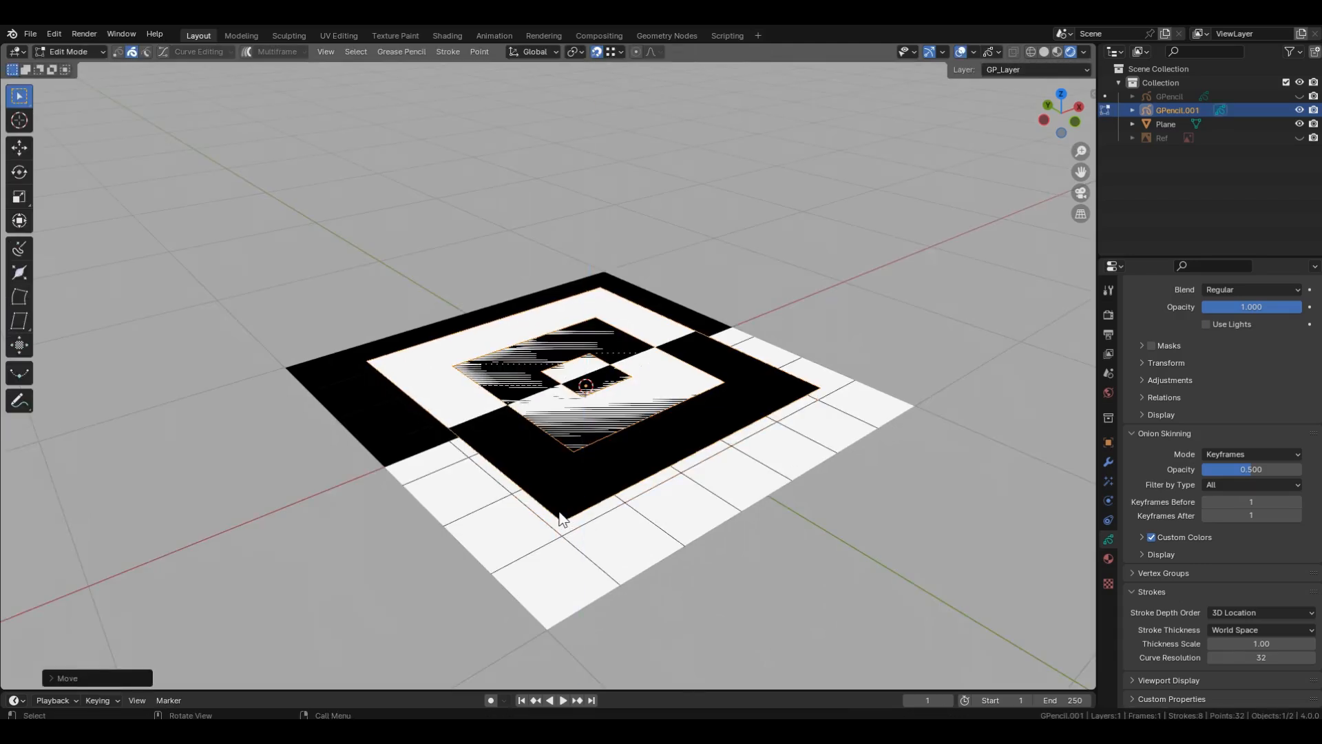
Deselect the five-column rectangles and raise the remaining inner strokes about 0.04 m along Z.
ctrl+drag(475, 455, 390, 392)
key(g)
key(z)
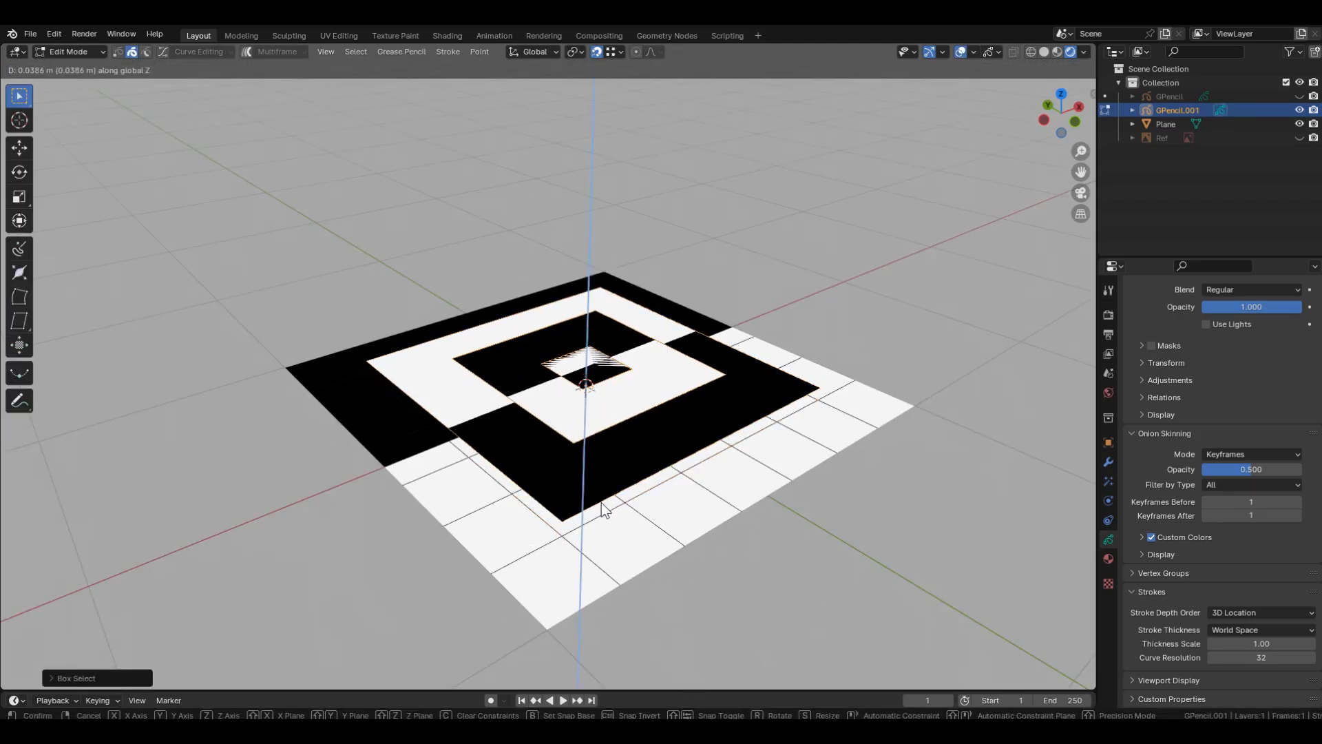
click(601, 502)
Deselect the three-column rectangles and raise the two innermost shapes about 0.035 m along Z.
ctrl+drag(443, 350, 478, 394)
ctrl+drag(588, 436, 611, 465)
key(g)
key(z)
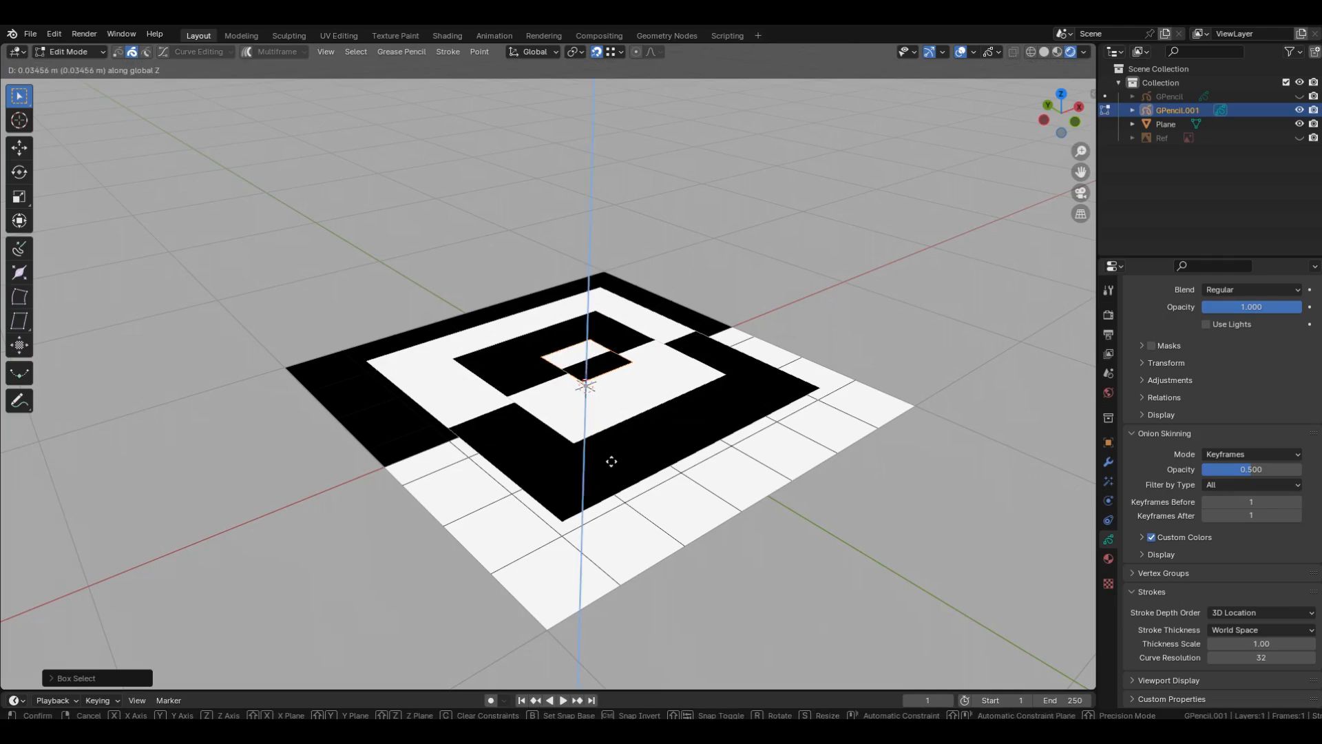
click(612, 461)
View the tile from the top and set the Grease Pencil object's Stroke Depth Order back to 2D Layers.
mouse_move(689, 457)
middle_down()
mouse_move(691, 404)
mouse_move(647, 487)
mouse_move(697, 449)
middle_up()
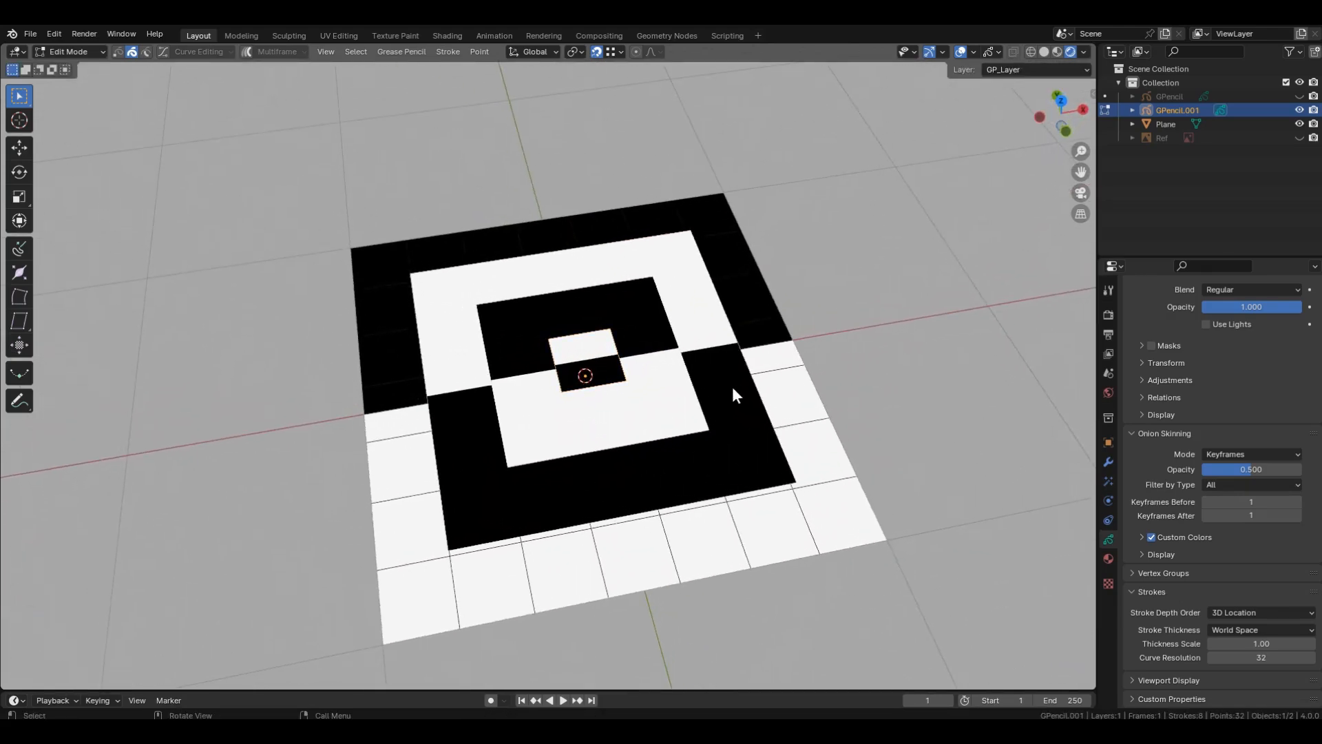
key(KP_7)
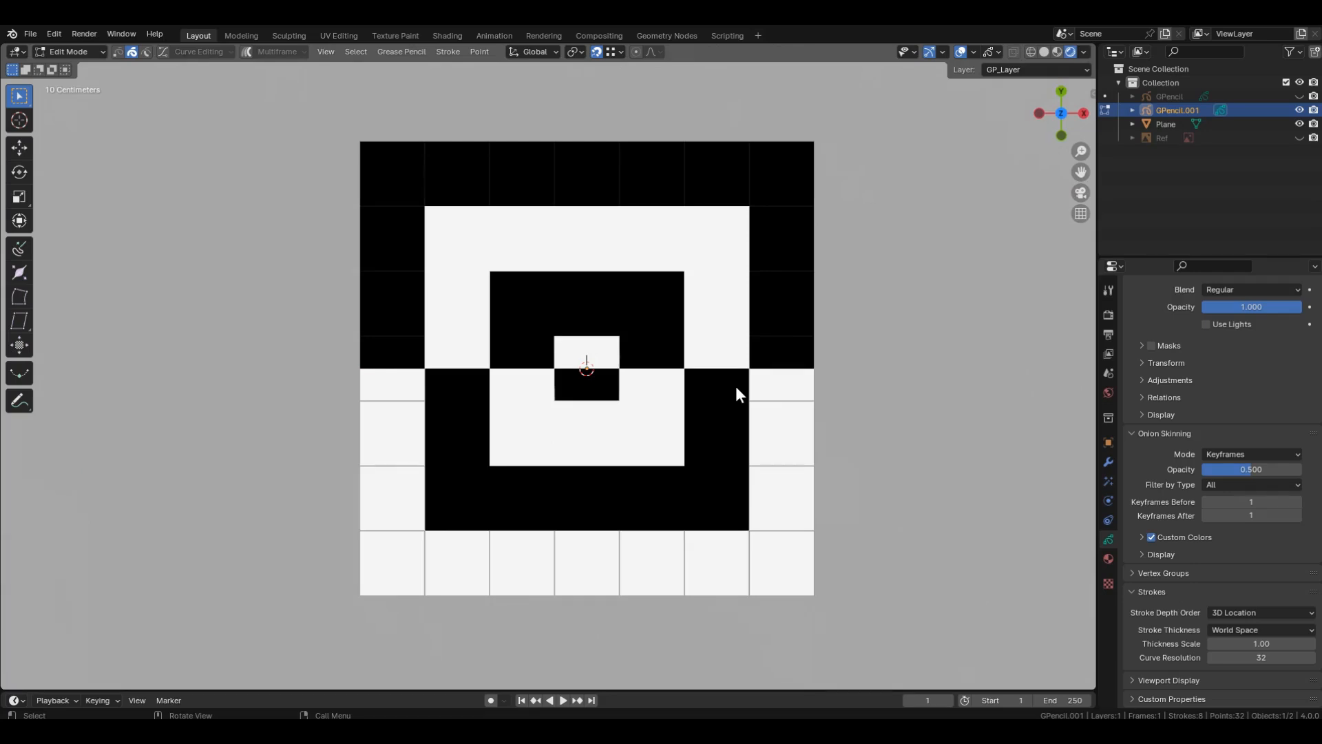
click(1275, 611)
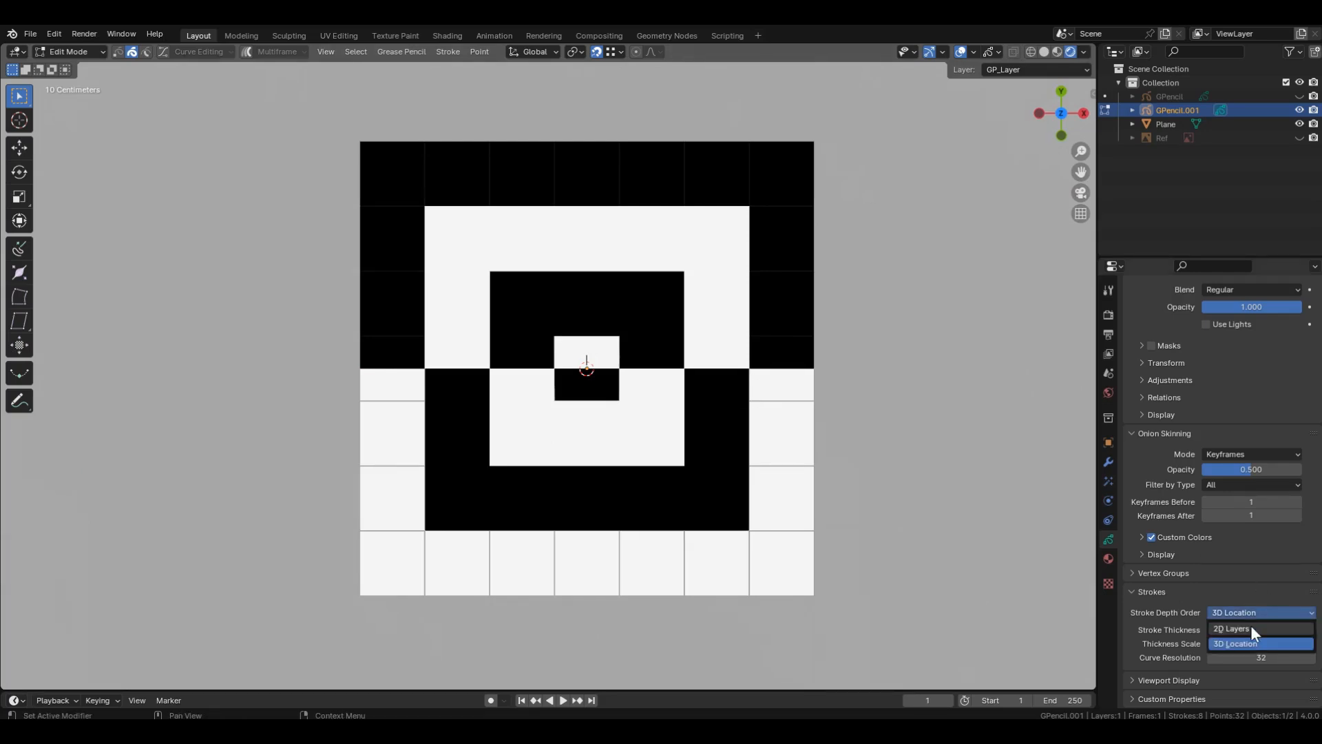
click(1251, 629)
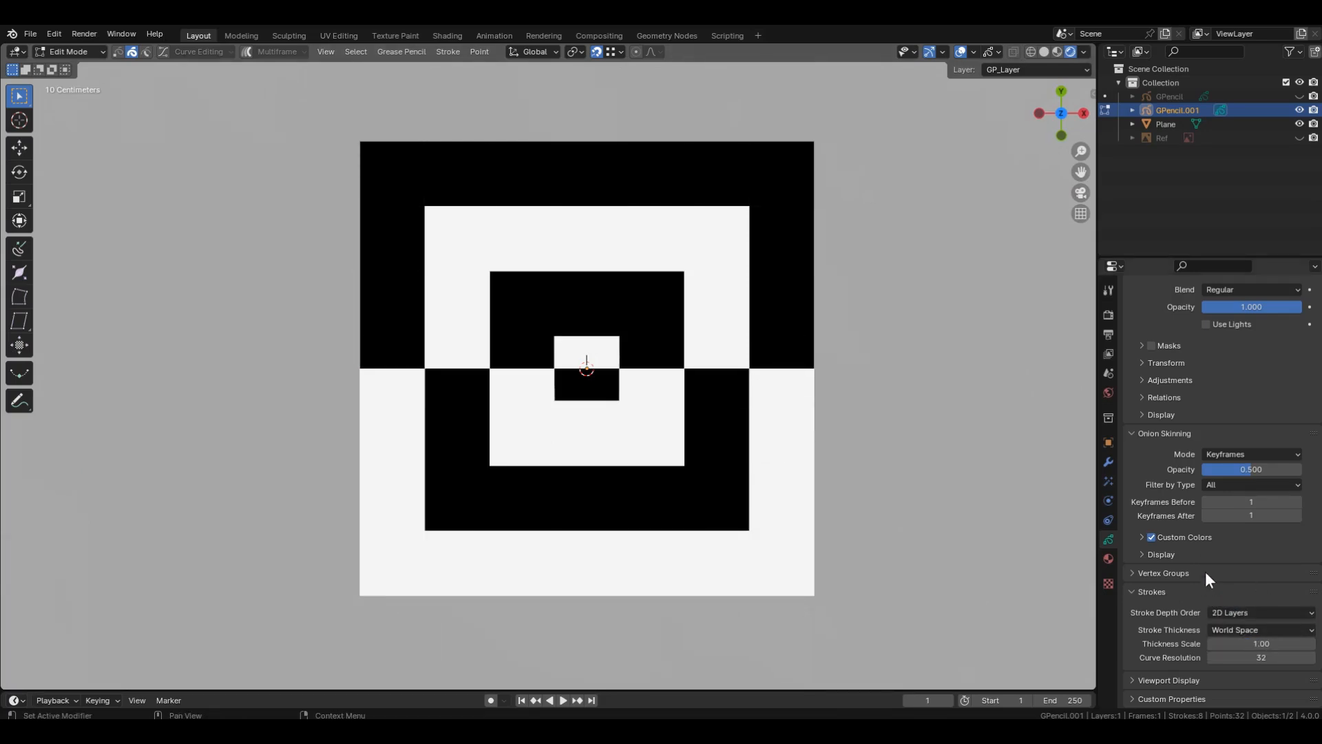
Hide the existing GP_Layer and add two new Grease Pencil layers above it.
scroll(1204, 572, up, 6)
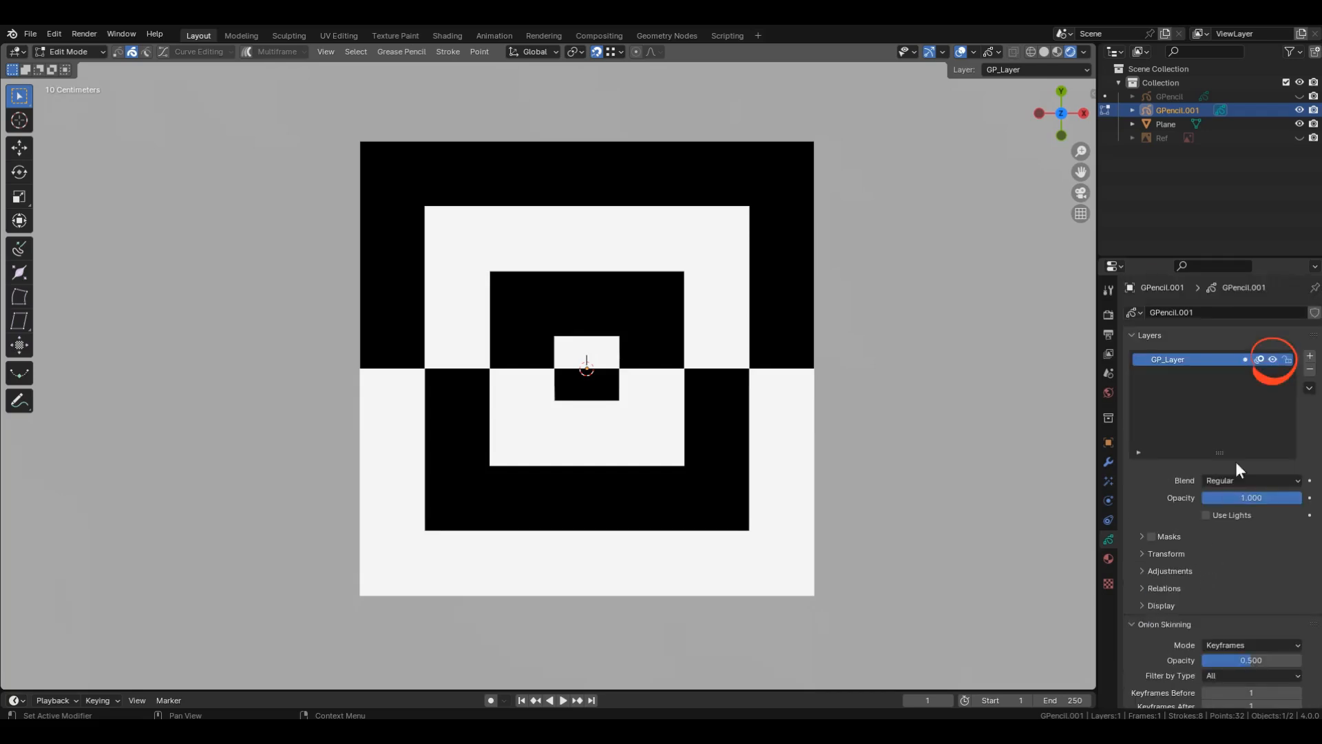
click(1273, 359)
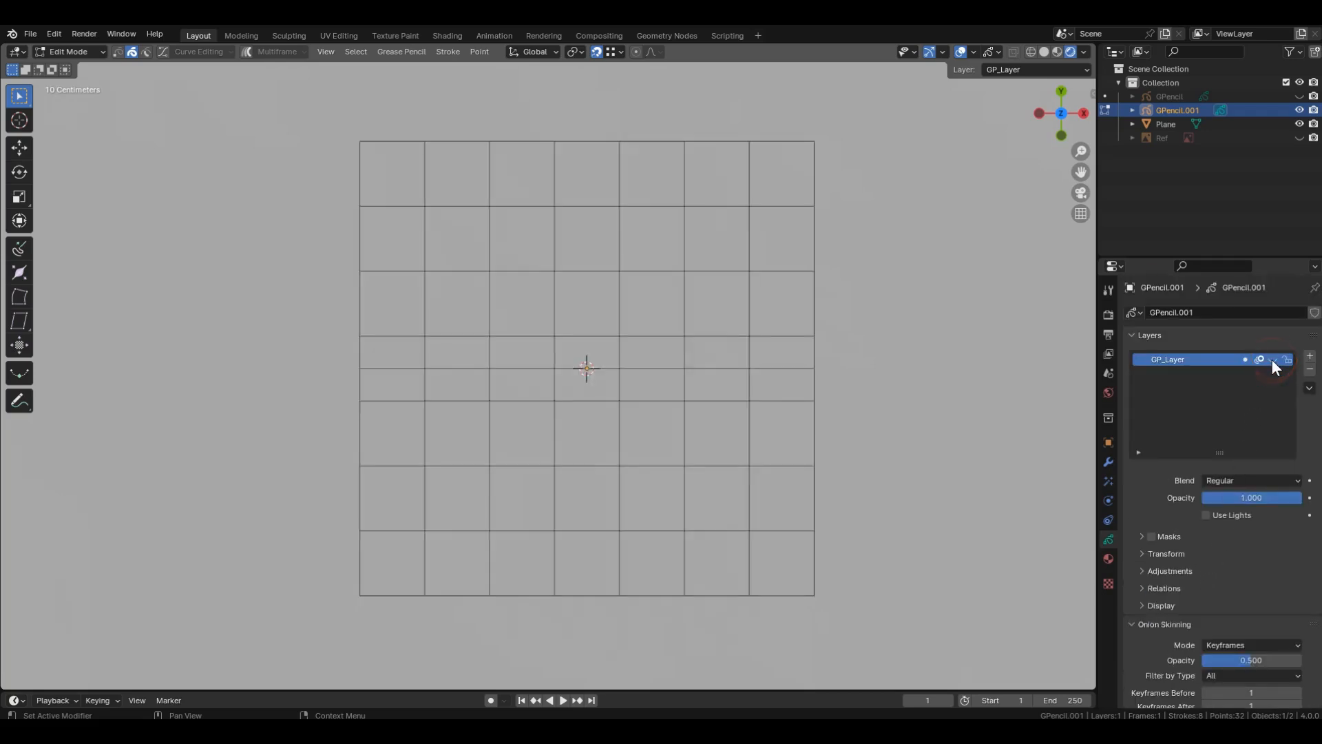
click(1311, 357)
click(1311, 357)
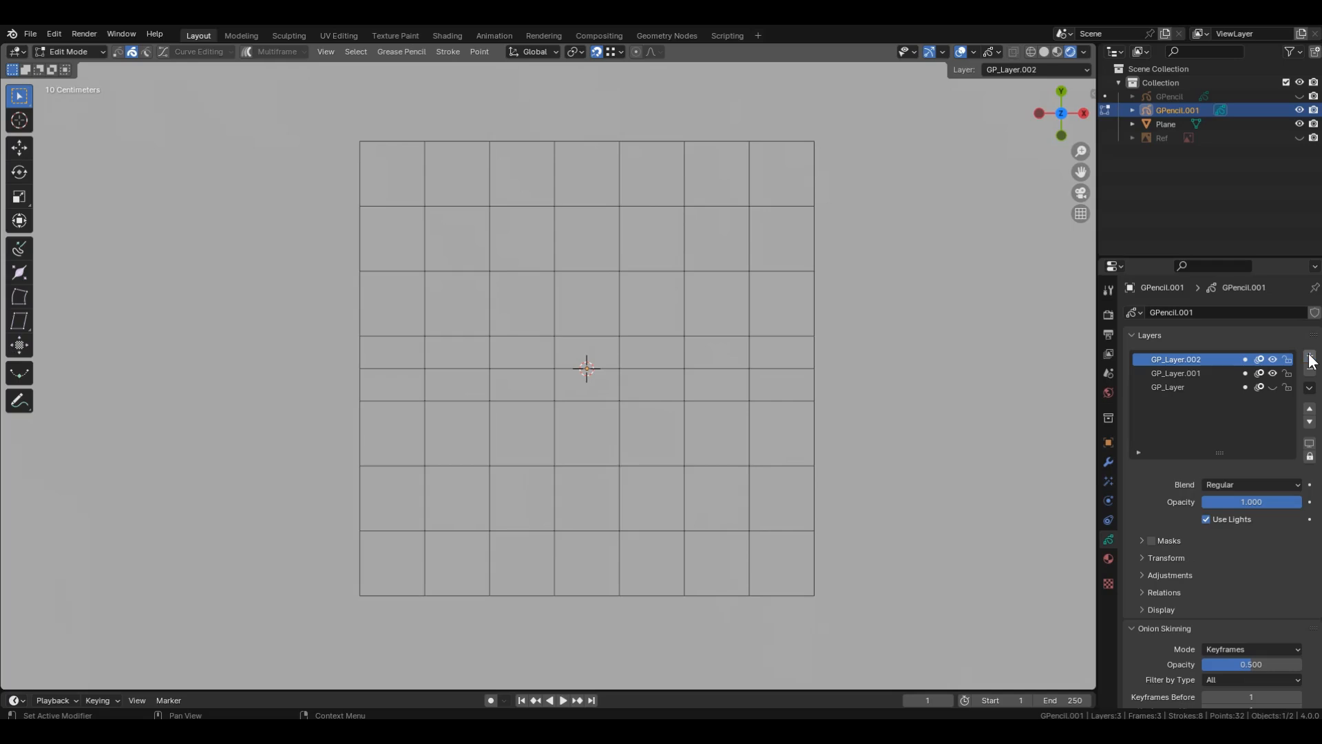
Rename the topmost new layer Black and the one below it White.
double_click(1178, 359)
text(Black)
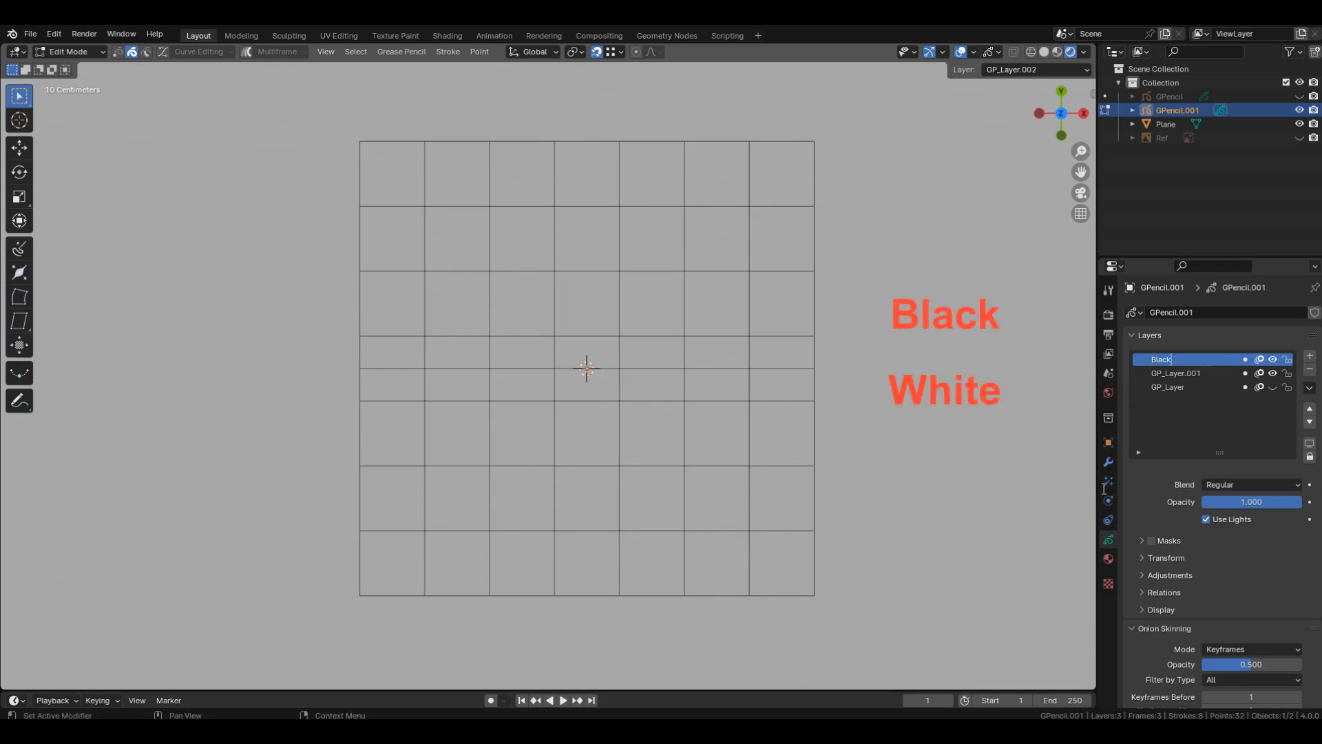
key(Tab)
text(White)
Disable Use Lights on the Black and White layers and enable Autolock Inactive Layers.
click(1179, 526)
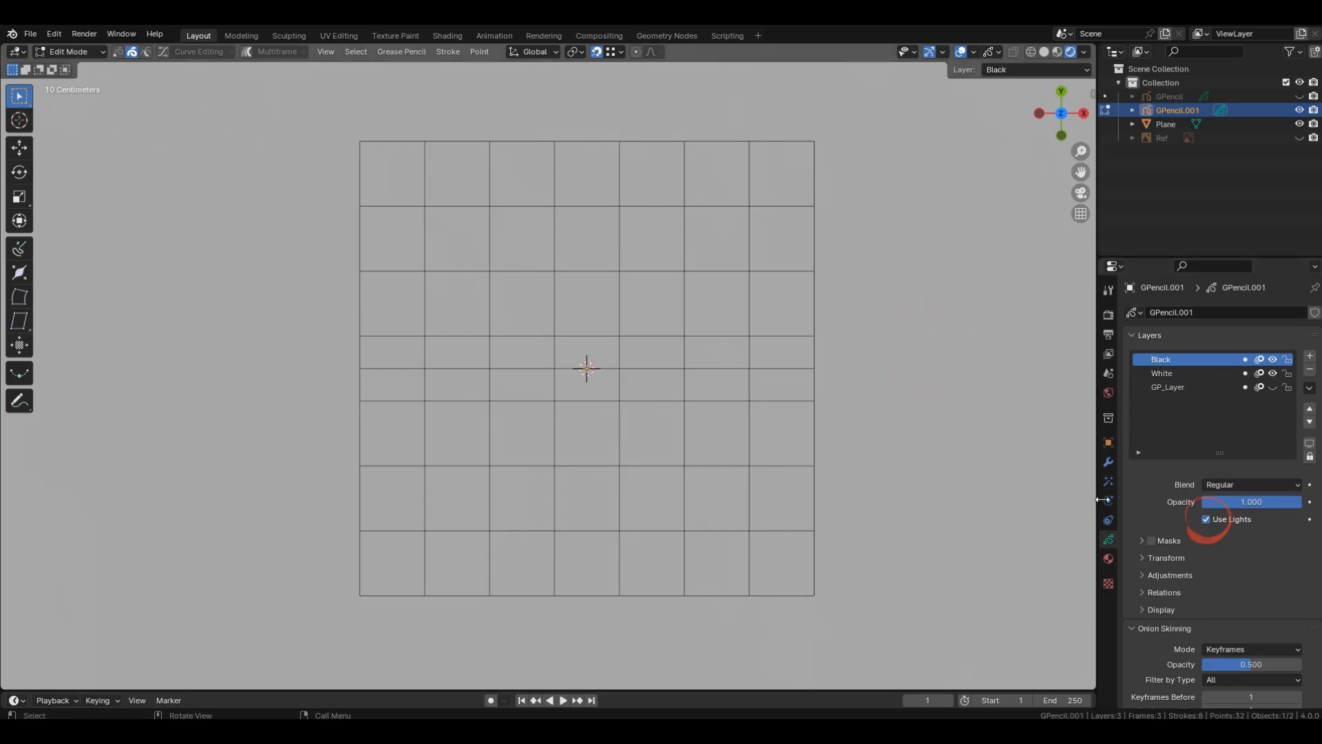
click(1164, 373)
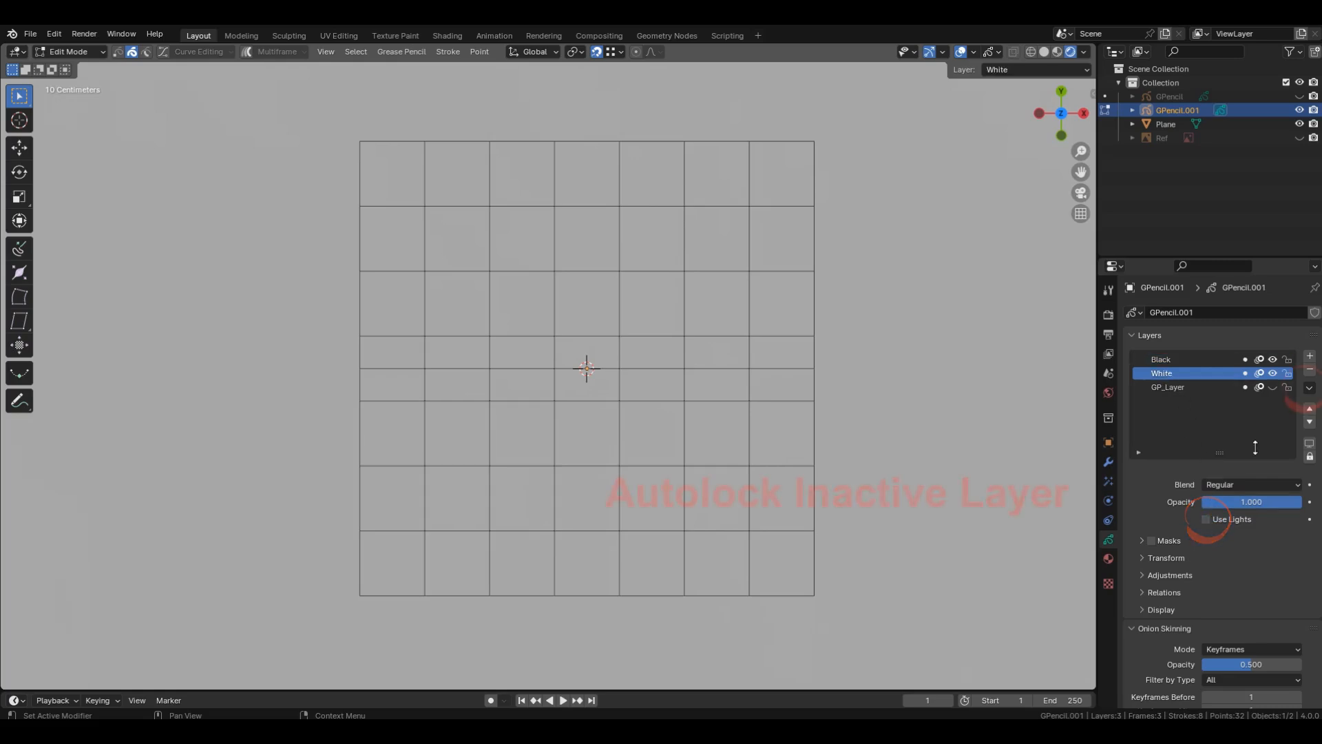
click(1310, 389)
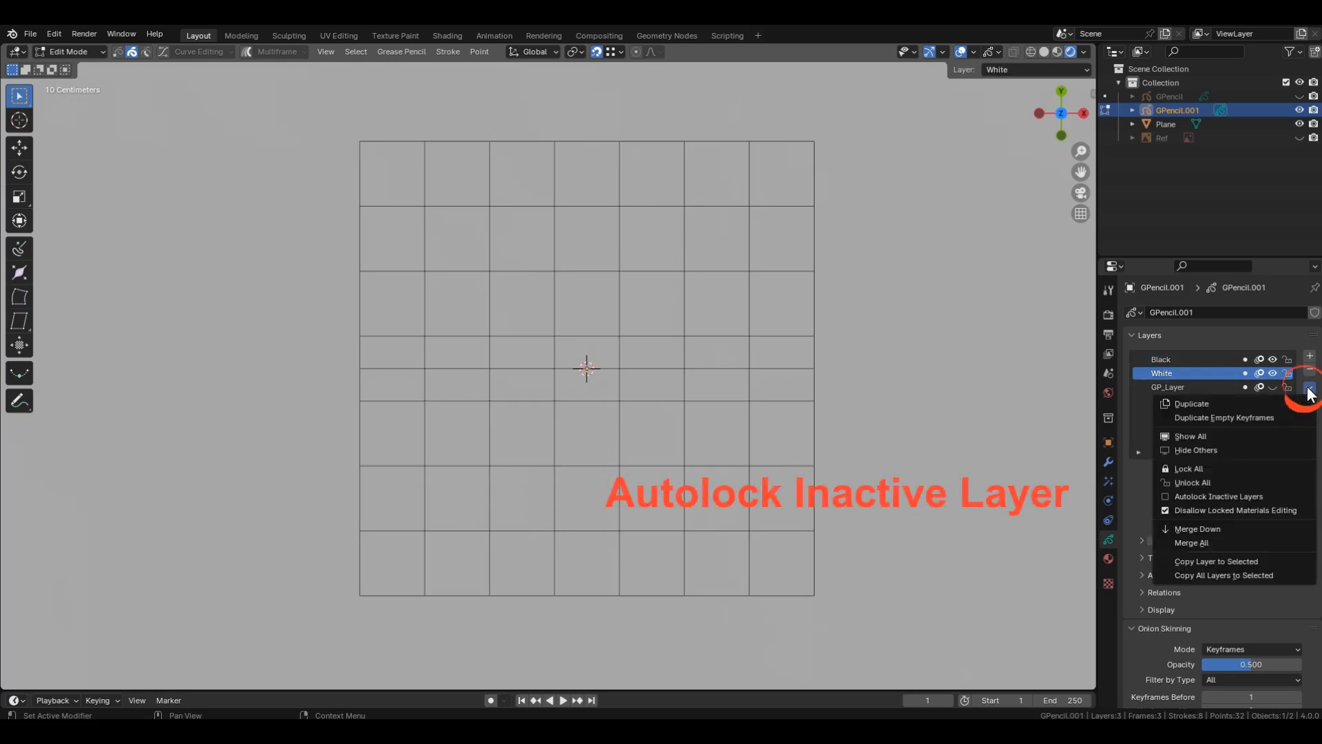
click(1212, 496)
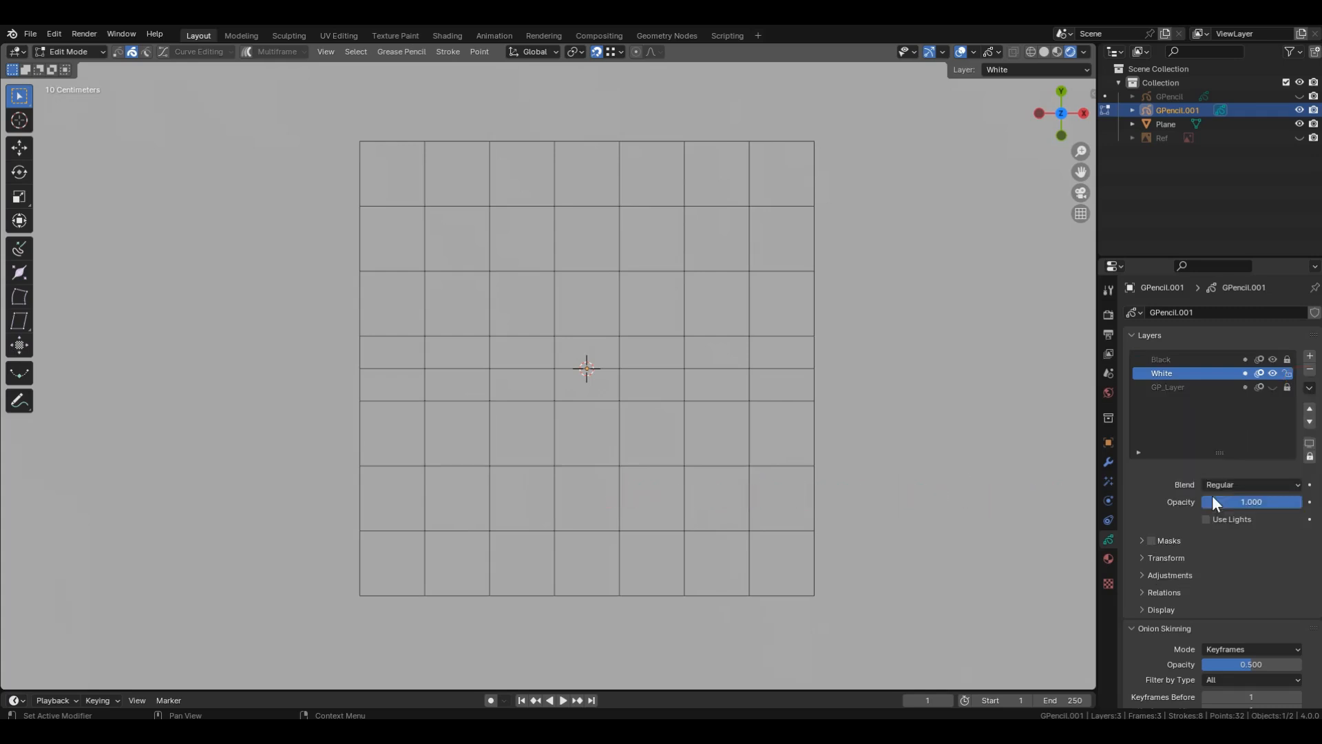
In Draw Mode, draw a vertical line with the White material on the White layer in the lower half of the grid's leftmost column.
click(66, 53)
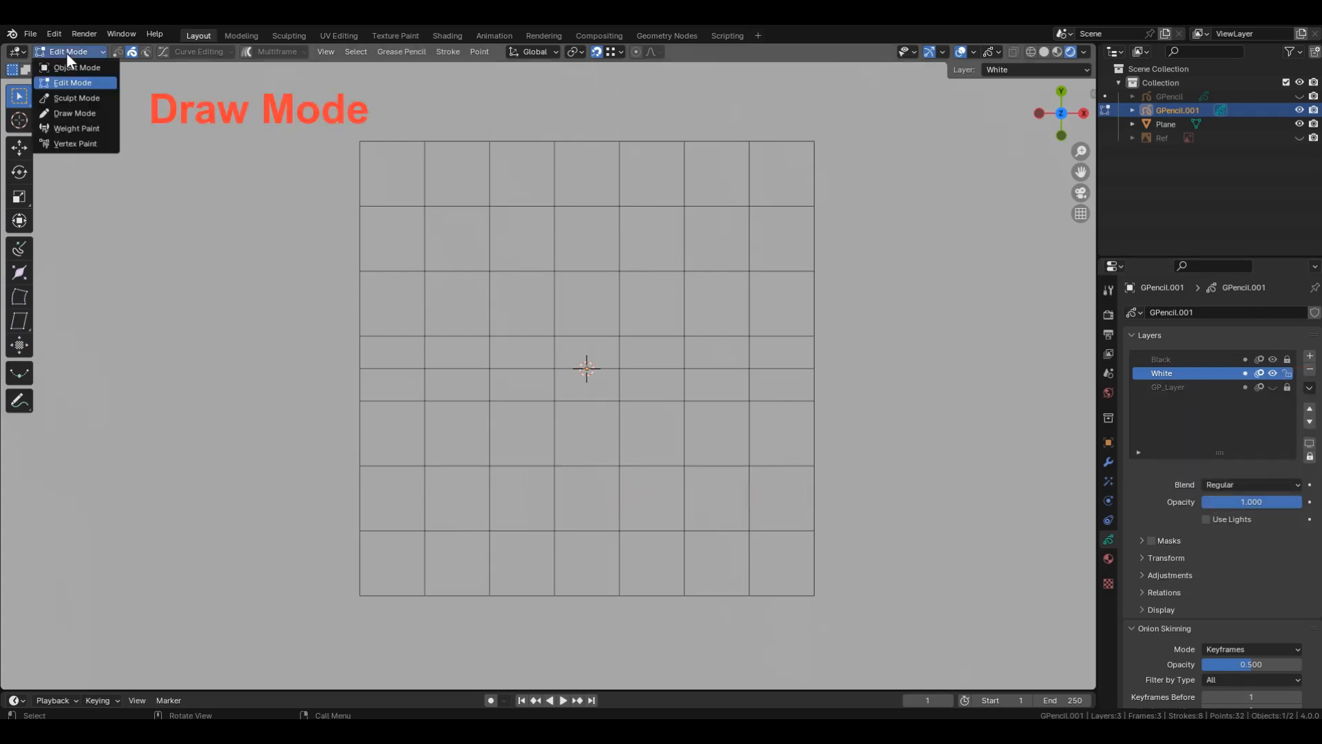
click(73, 113)
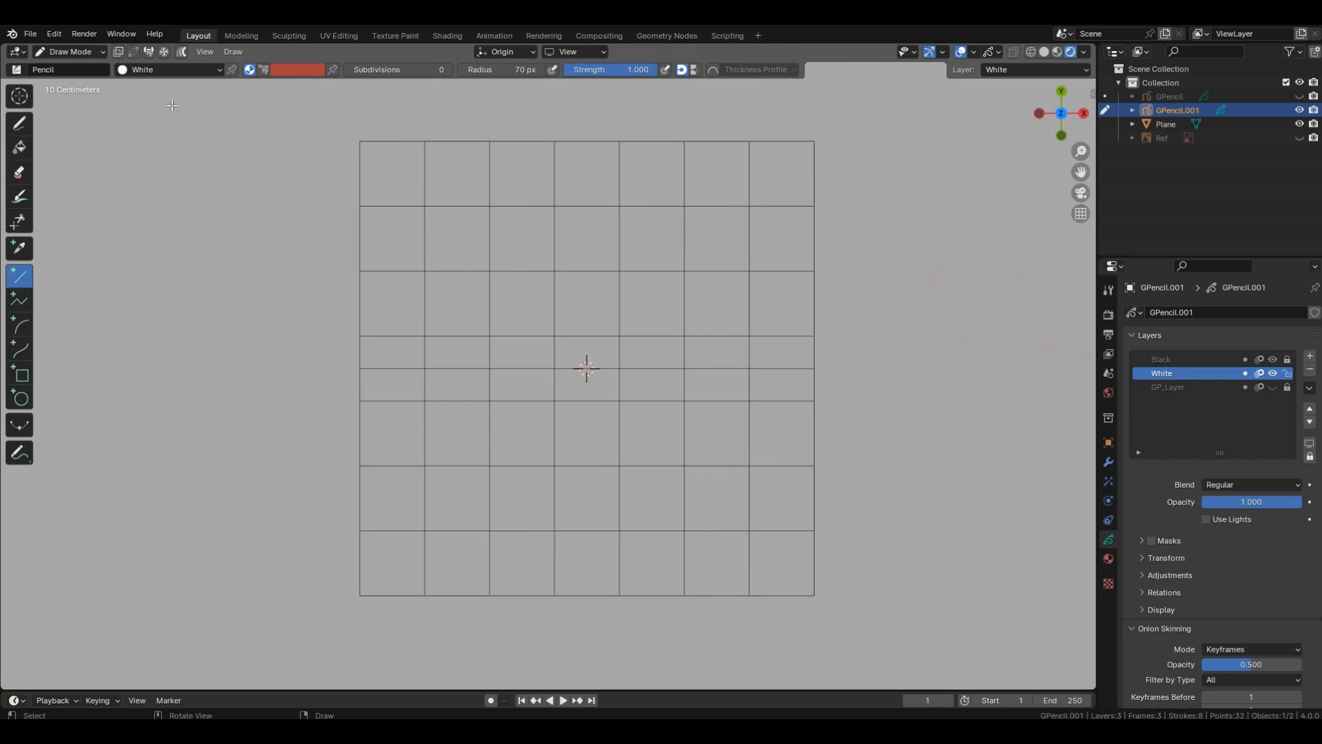
click(131, 70)
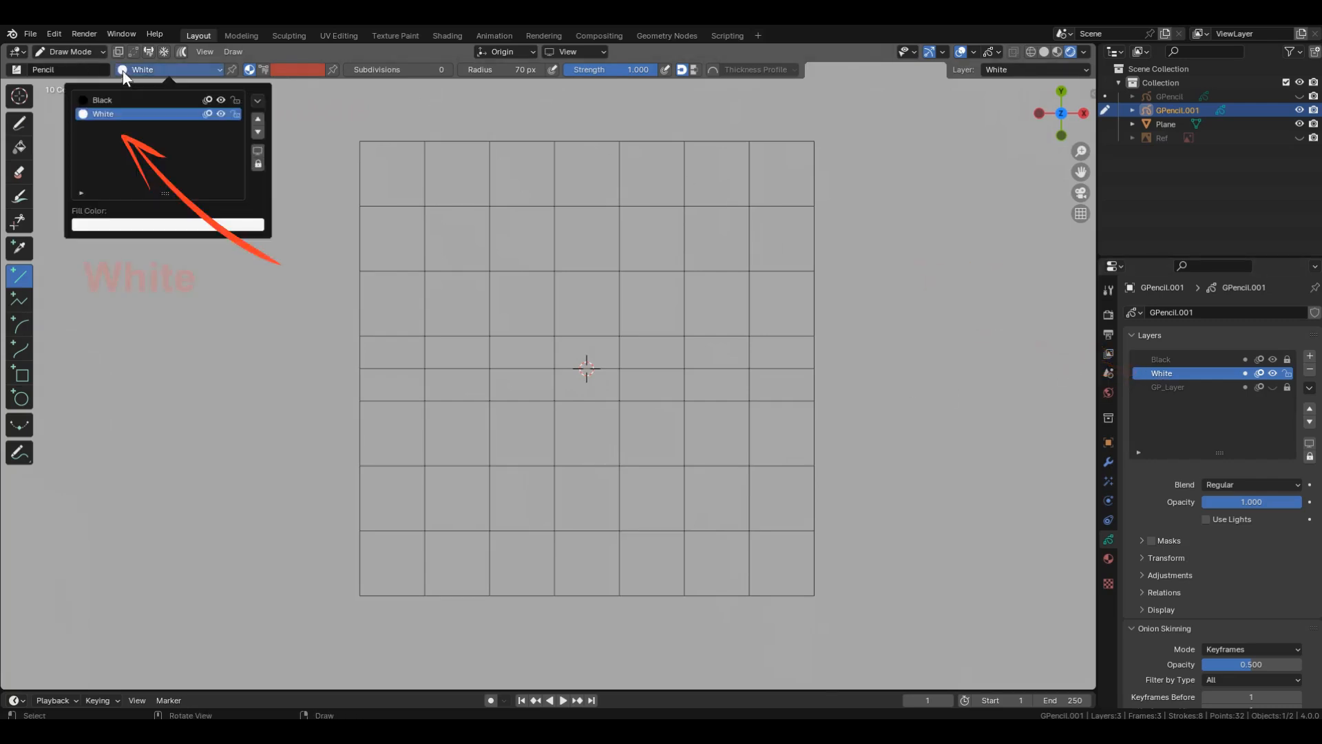
click(94, 115)
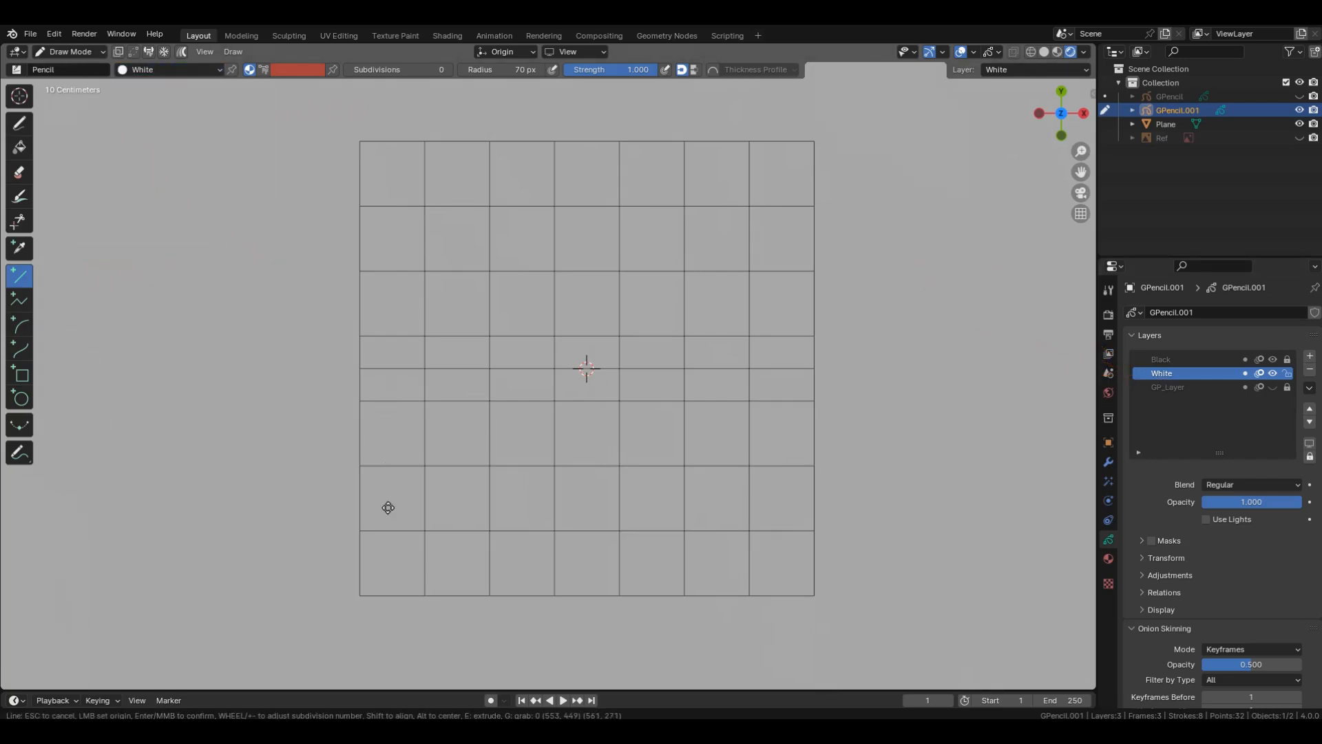
drag(390, 573, 390, 572)
key(Return)
On the Black layer, draw a vertical line with the Black material in the upper half of the grid's leftmost column.
click(1164, 359)
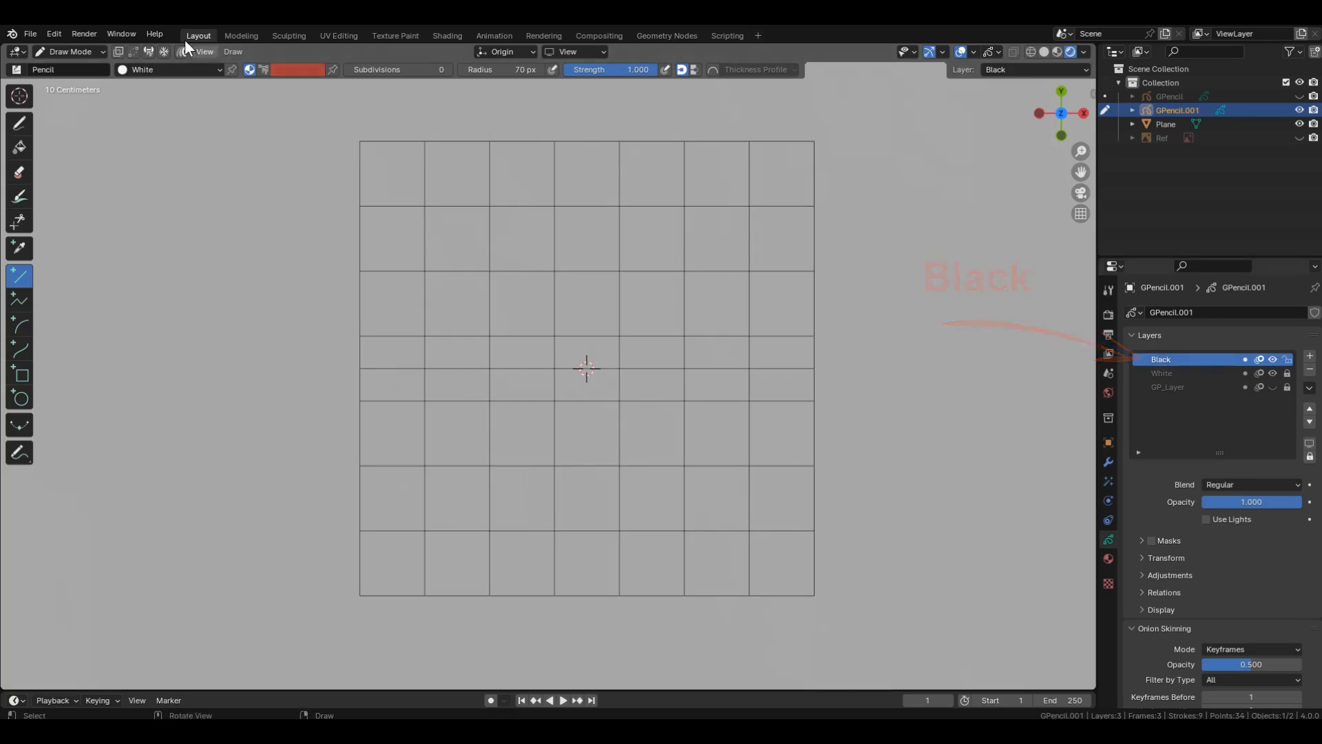
click(123, 71)
click(103, 100)
click(378, 254)
drag(378, 254, 384, 160)
key(Return)
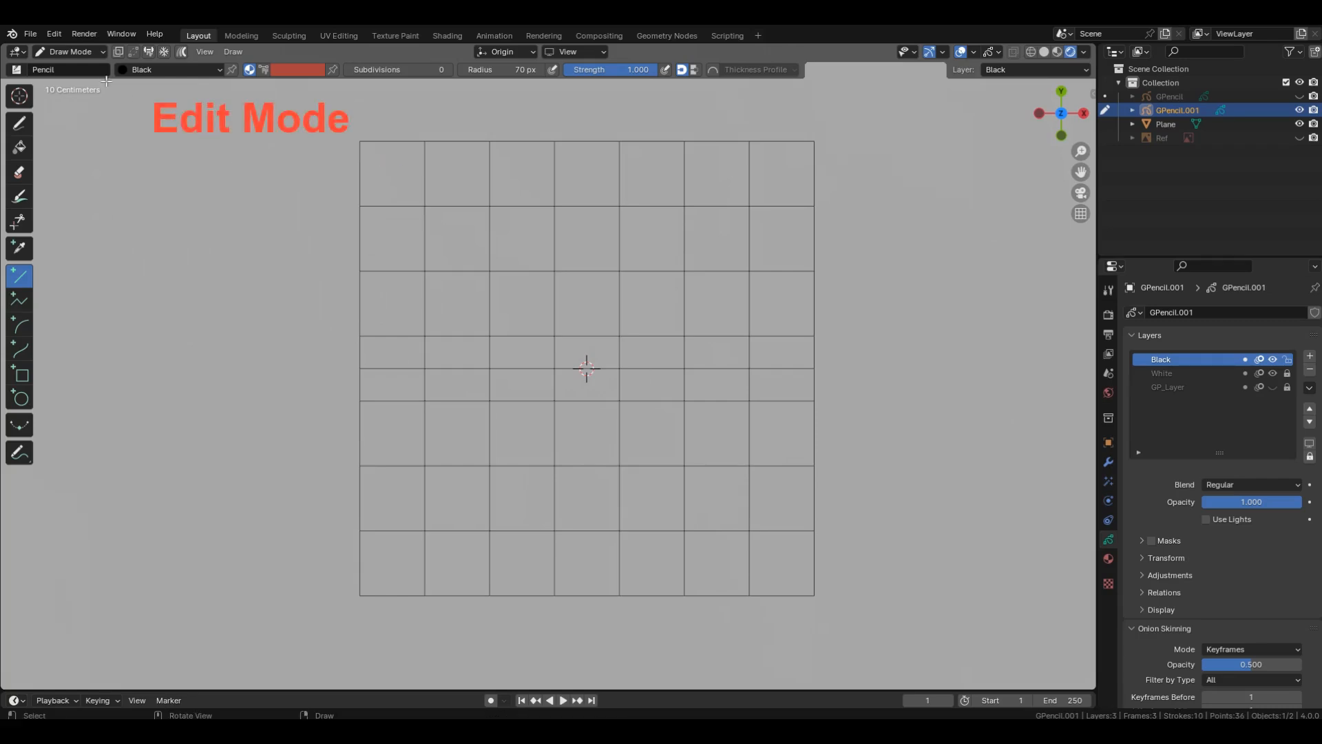
In Edit Mode, snap the black line's two end points to the grid's left-edge midpoint and upper-left corner.
click(85, 51)
click(87, 80)
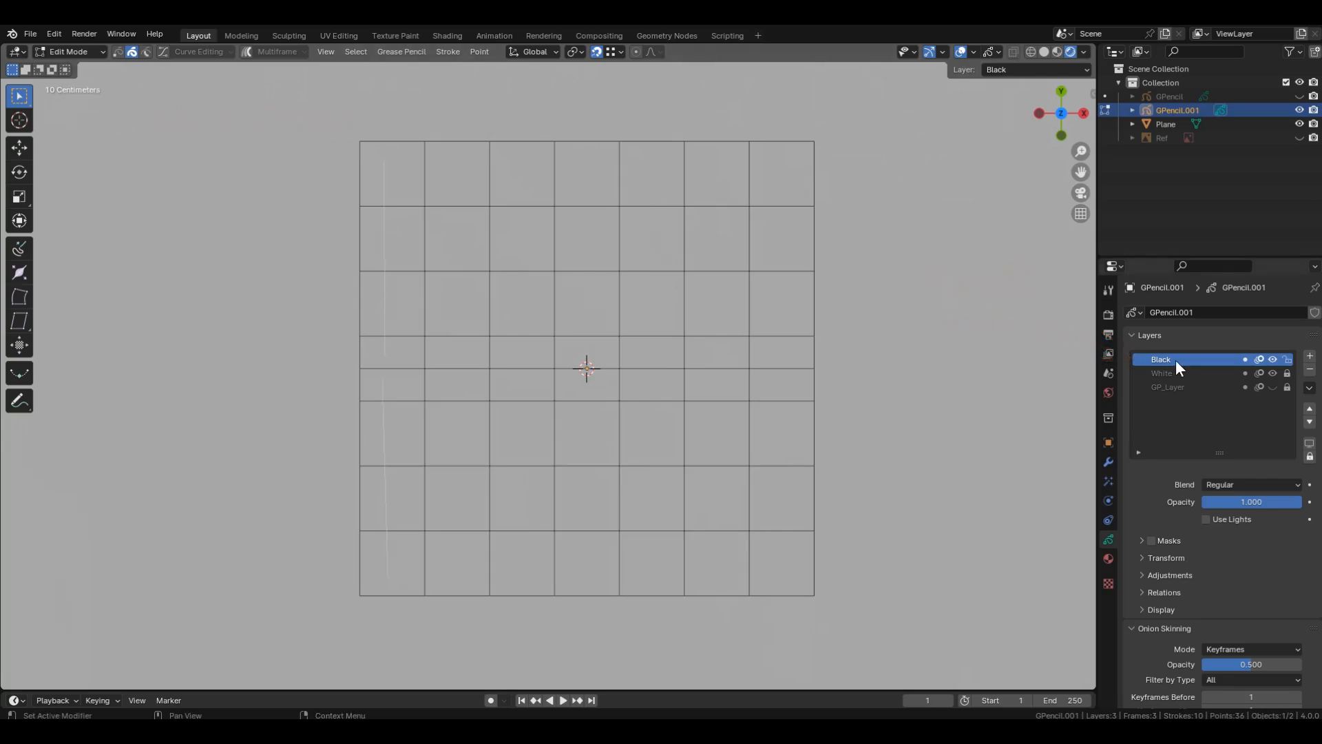
key(1)
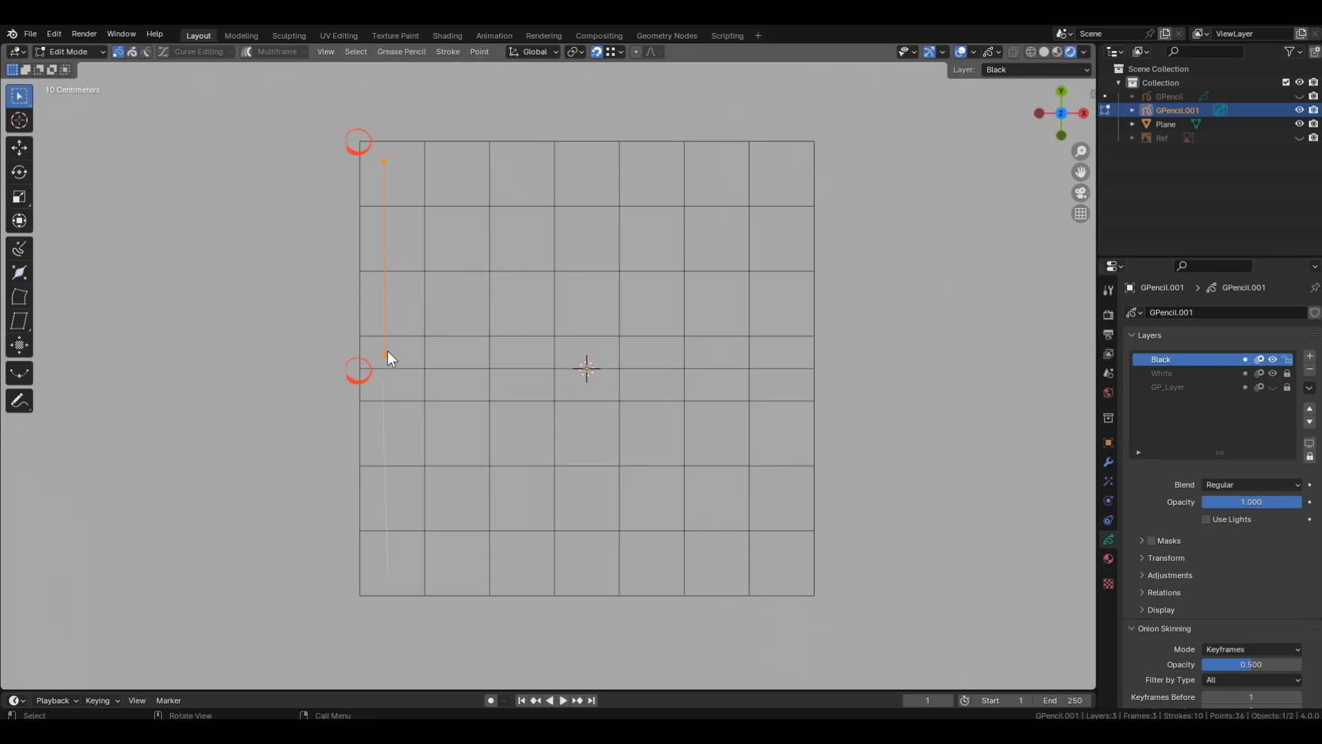
key(g)
click(362, 369)
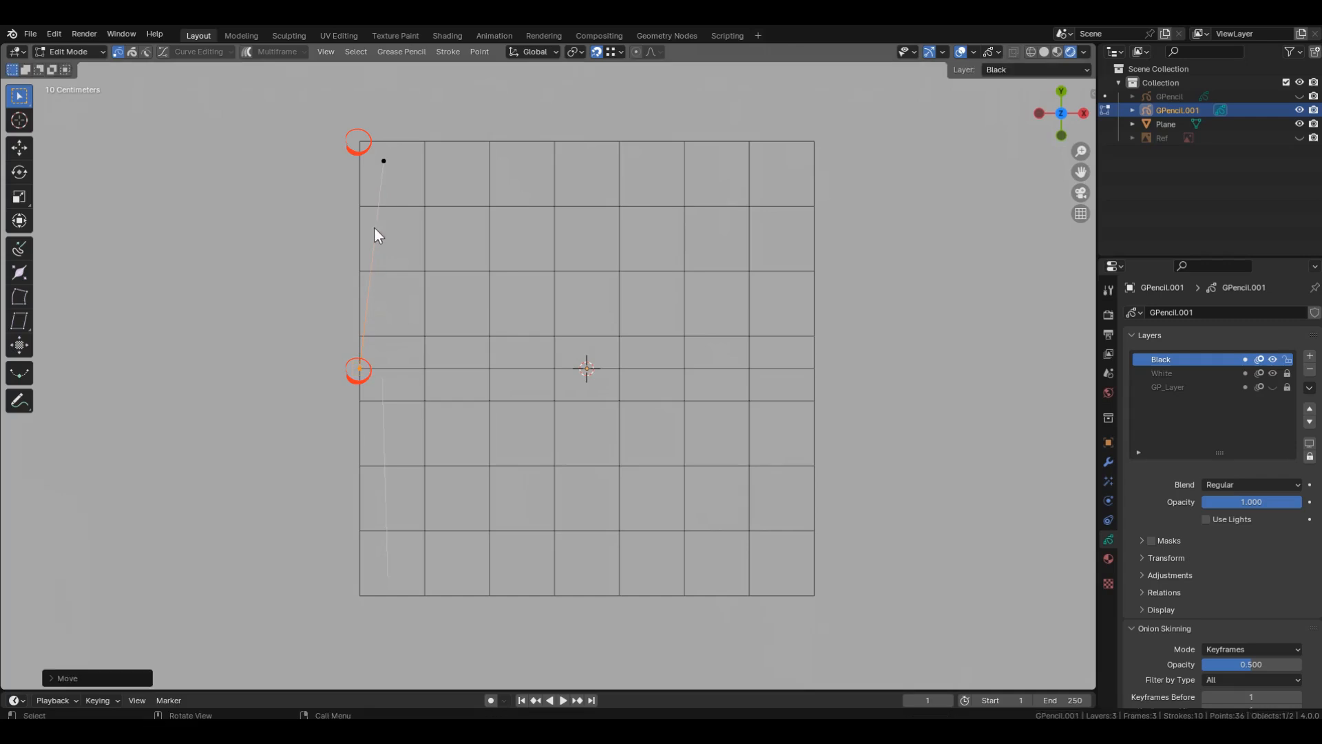
click(382, 162)
key(g)
click(362, 148)
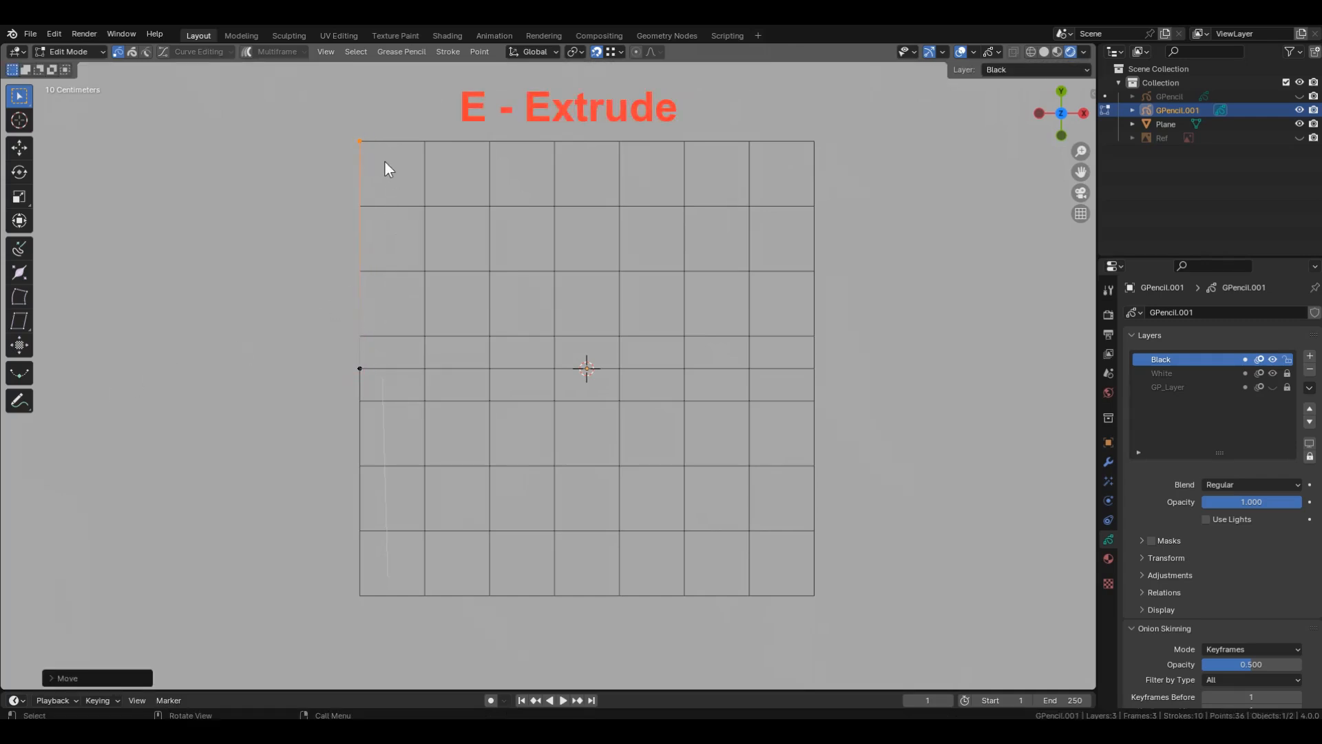
Extrude the black line's end point along grid vertices to form the one-cell-wide outer arch over the upper half.
key(e)
click(818, 158)
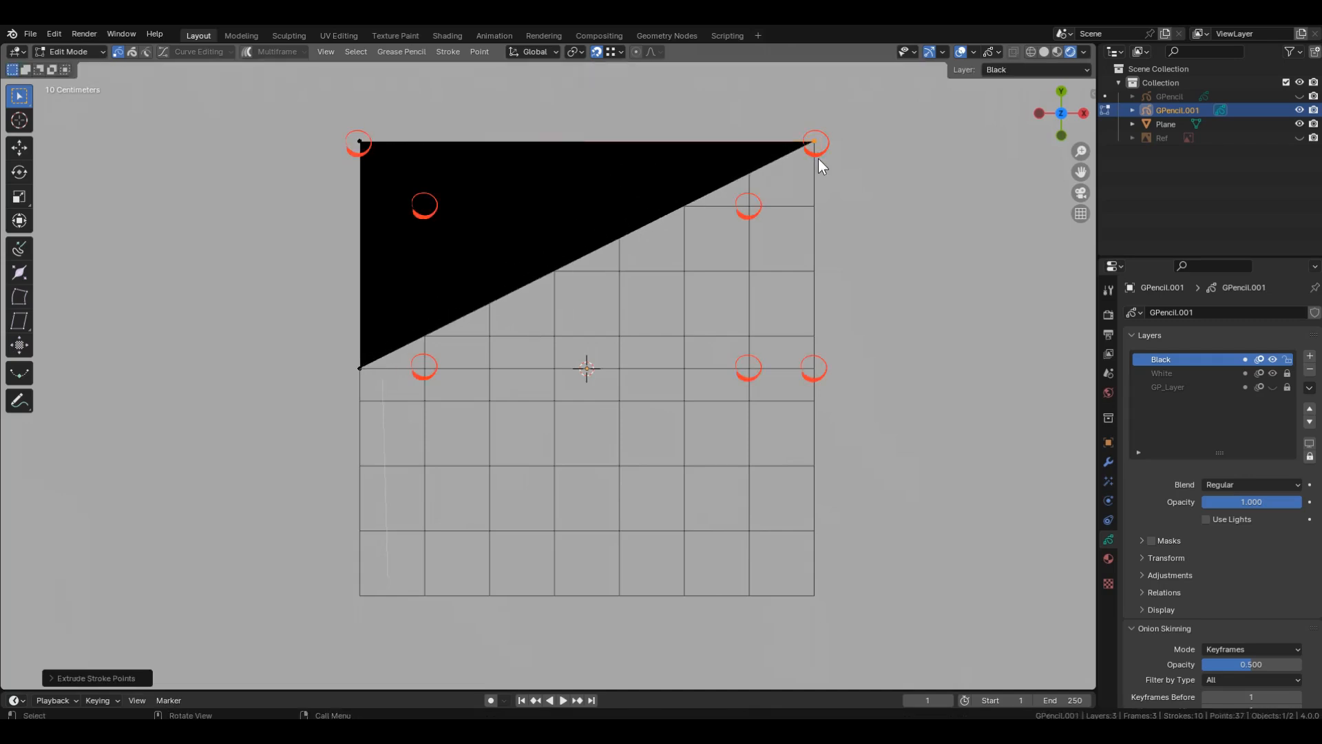
key(e)
click(822, 368)
key(e)
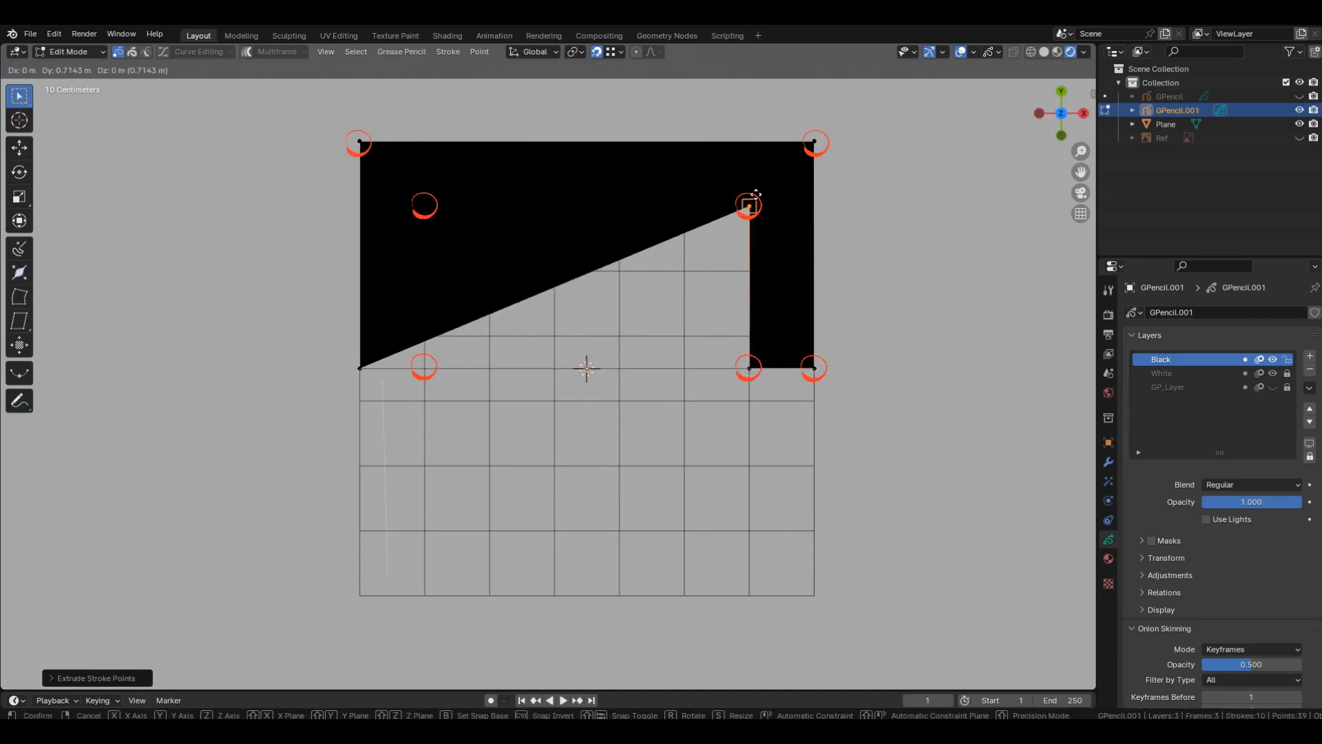
click(751, 203)
key(e)
click(431, 205)
key(e)
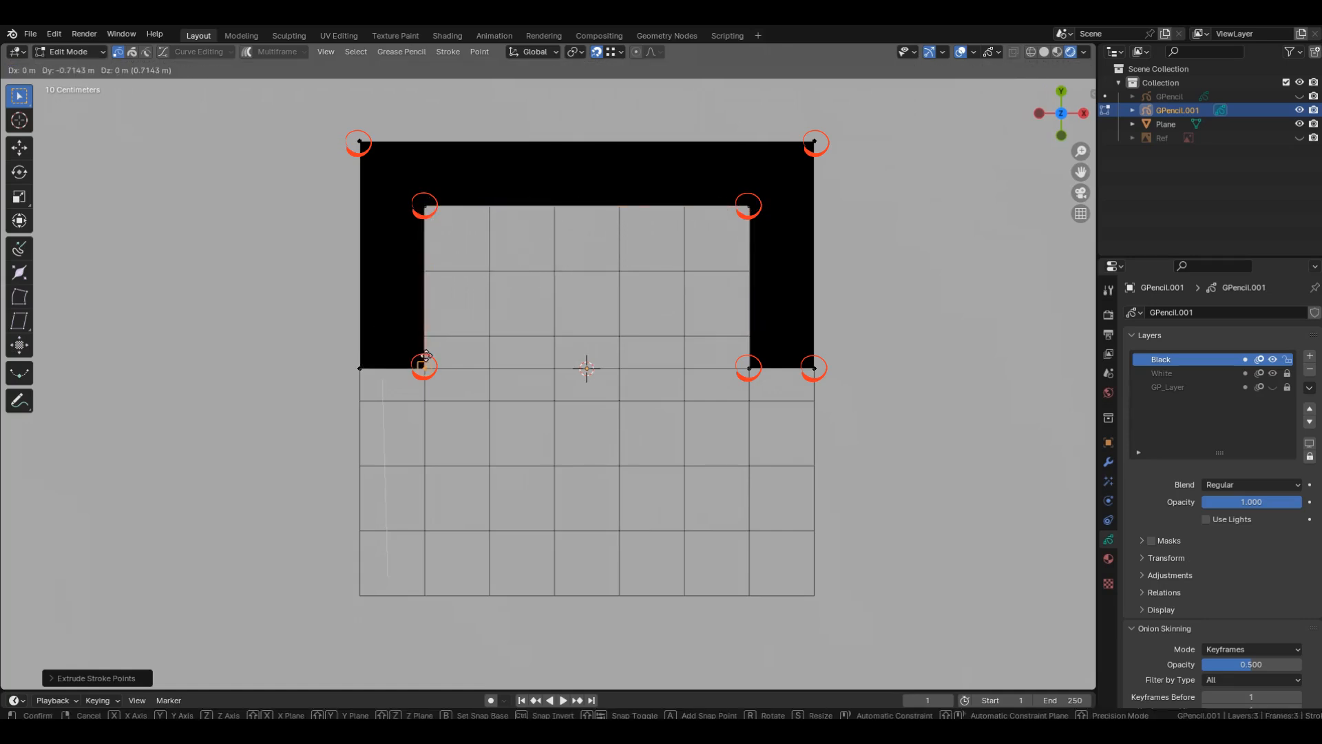
click(434, 362)
Duplicate the last point one cell inward on the middle row and extrude the outer outline of a three-column black shape above it.
key(shift+d)
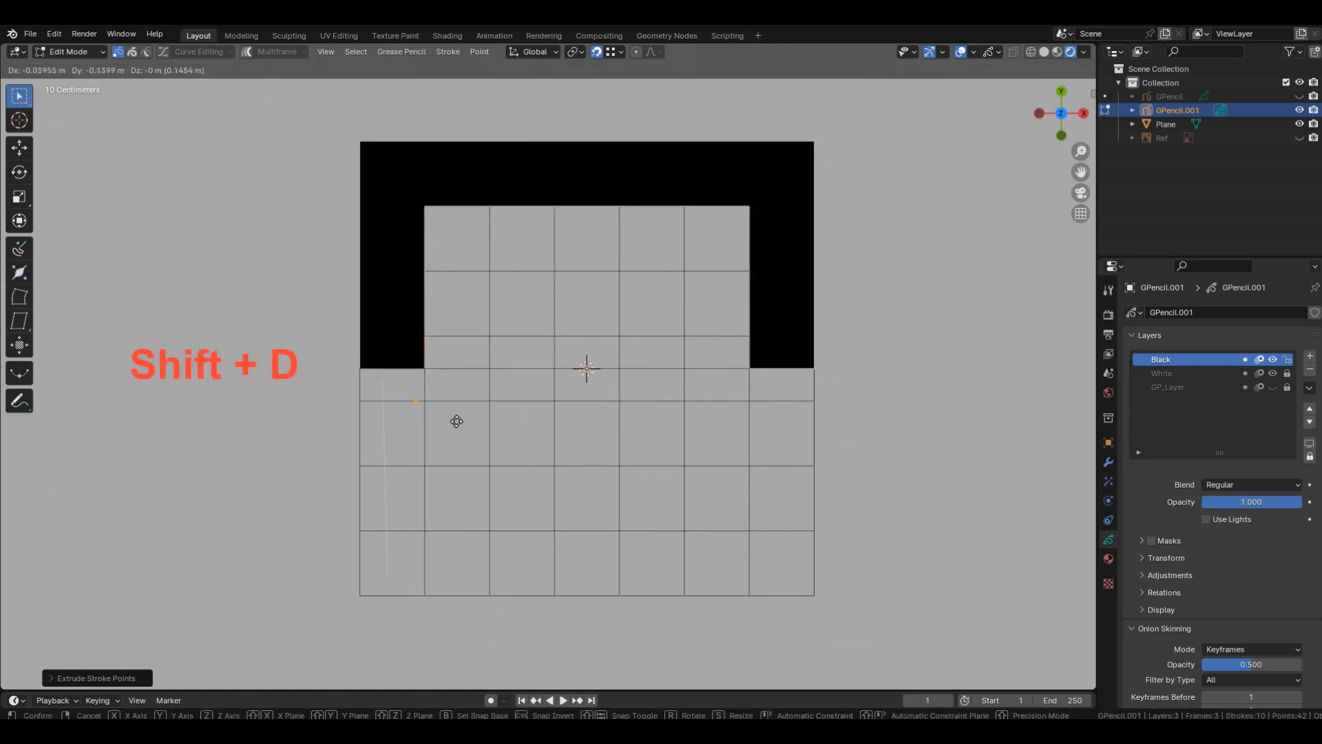
click(497, 370)
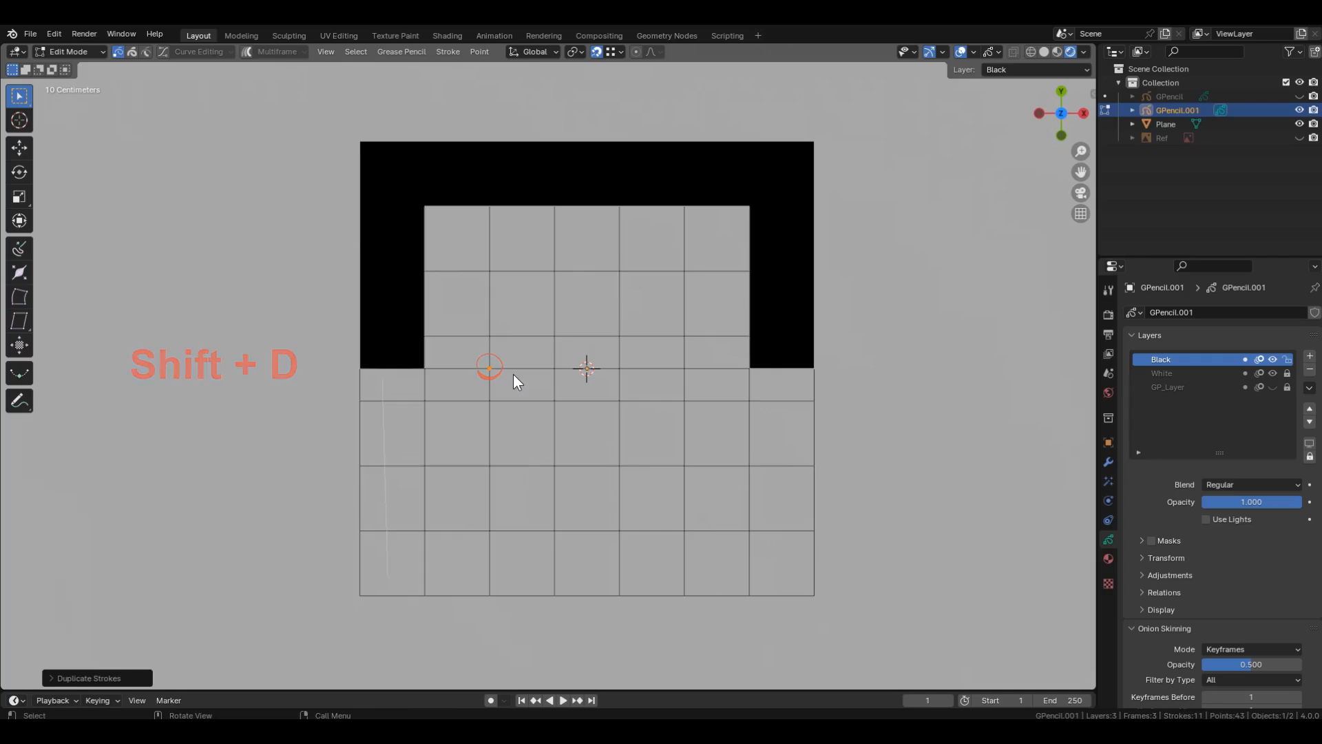
key(e)
click(506, 271)
key(e)
click(681, 271)
key(e)
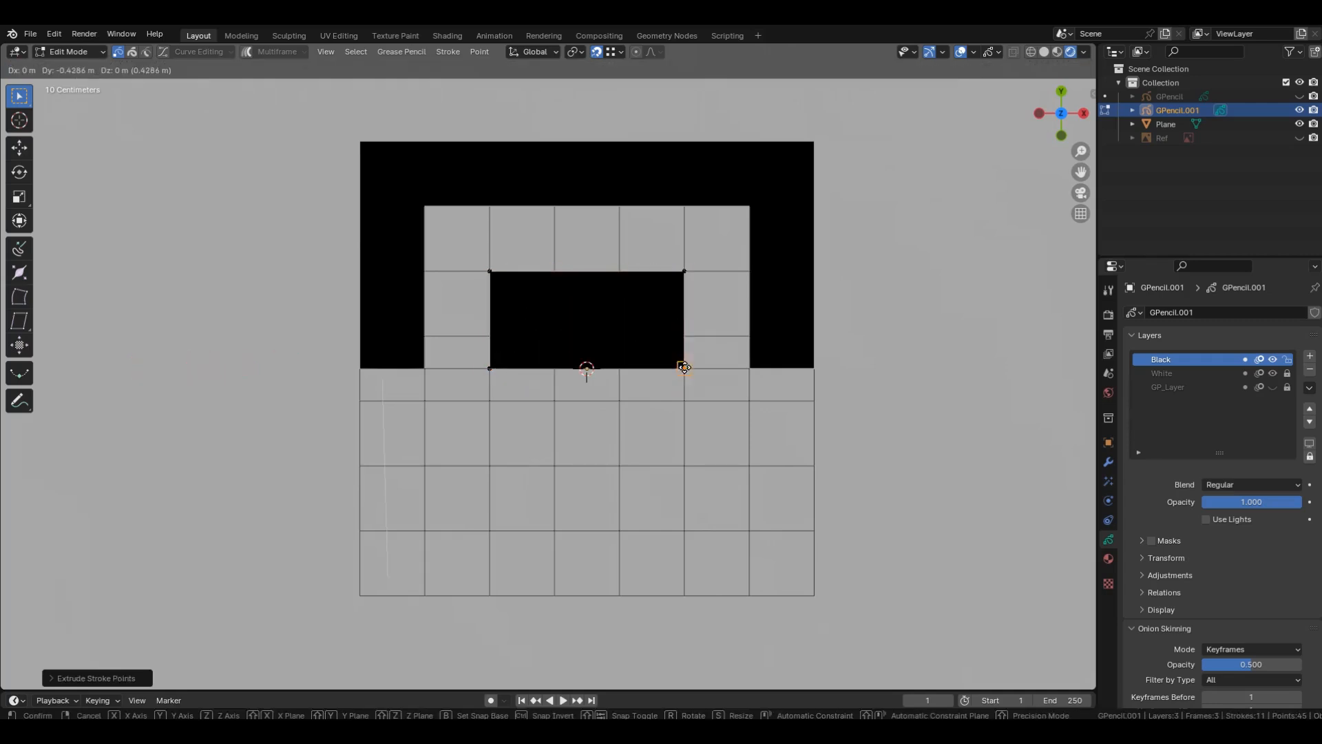
click(685, 367)
Extrude the three-column black shape's inner outline around a one-cell-wide, half-cell-high notch at the center.
key(e)
click(621, 368)
key(e)
click(617, 340)
key(e)
click(559, 339)
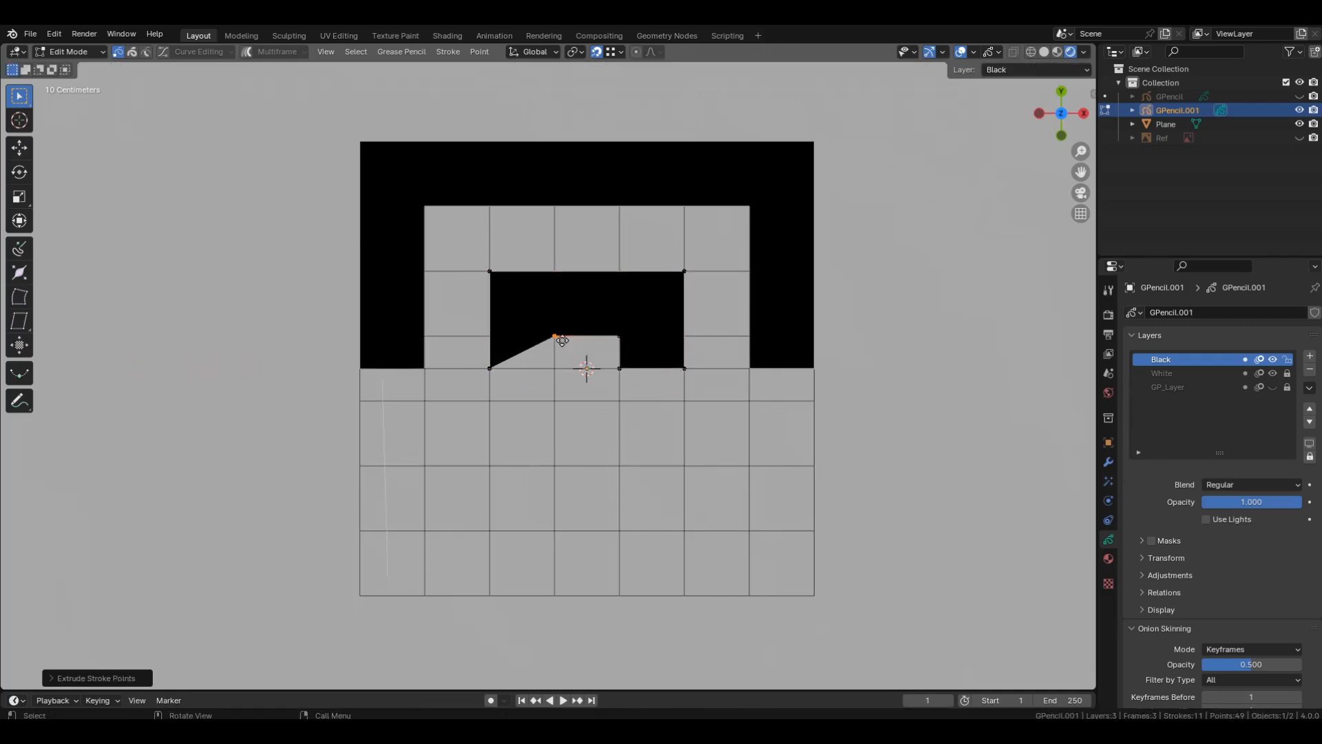
key(e)
click(561, 363)
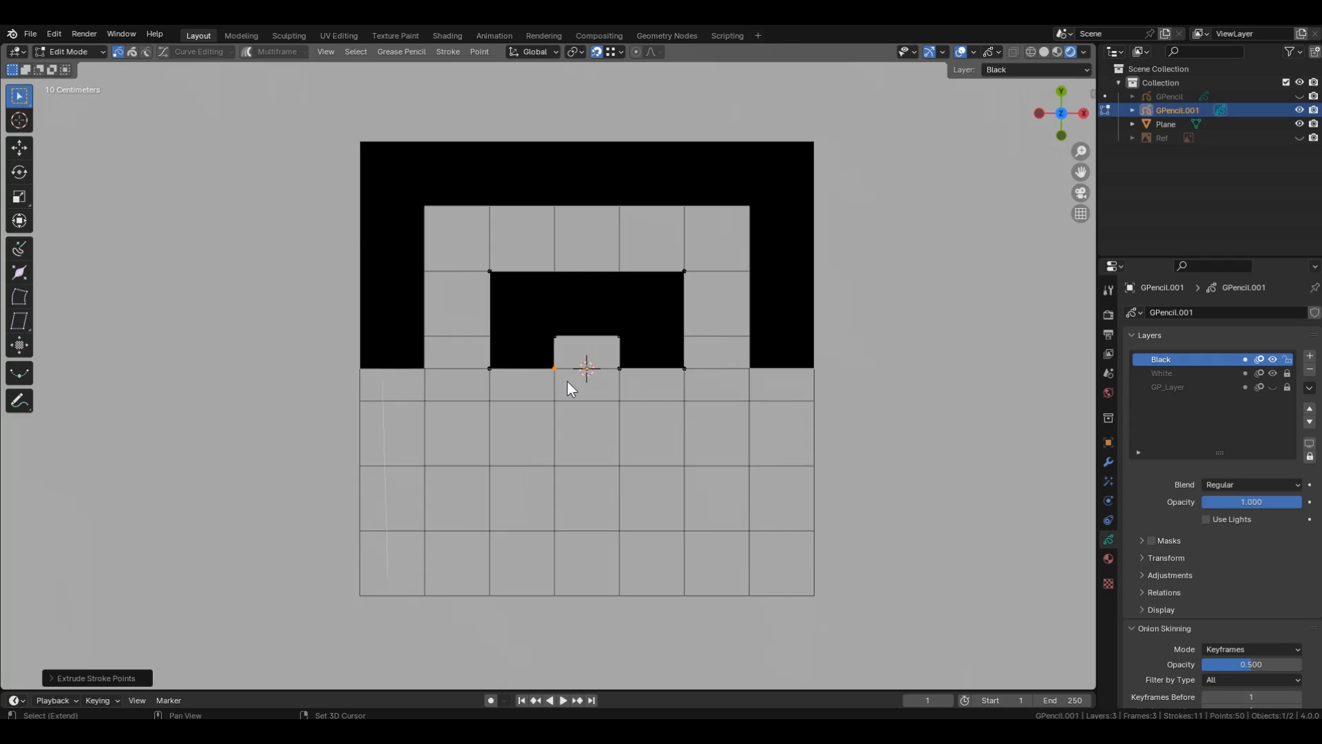
Duplicate the last point to the second column's left edge on the middle row and extrude a five-column black outline below it.
key(shift+d)
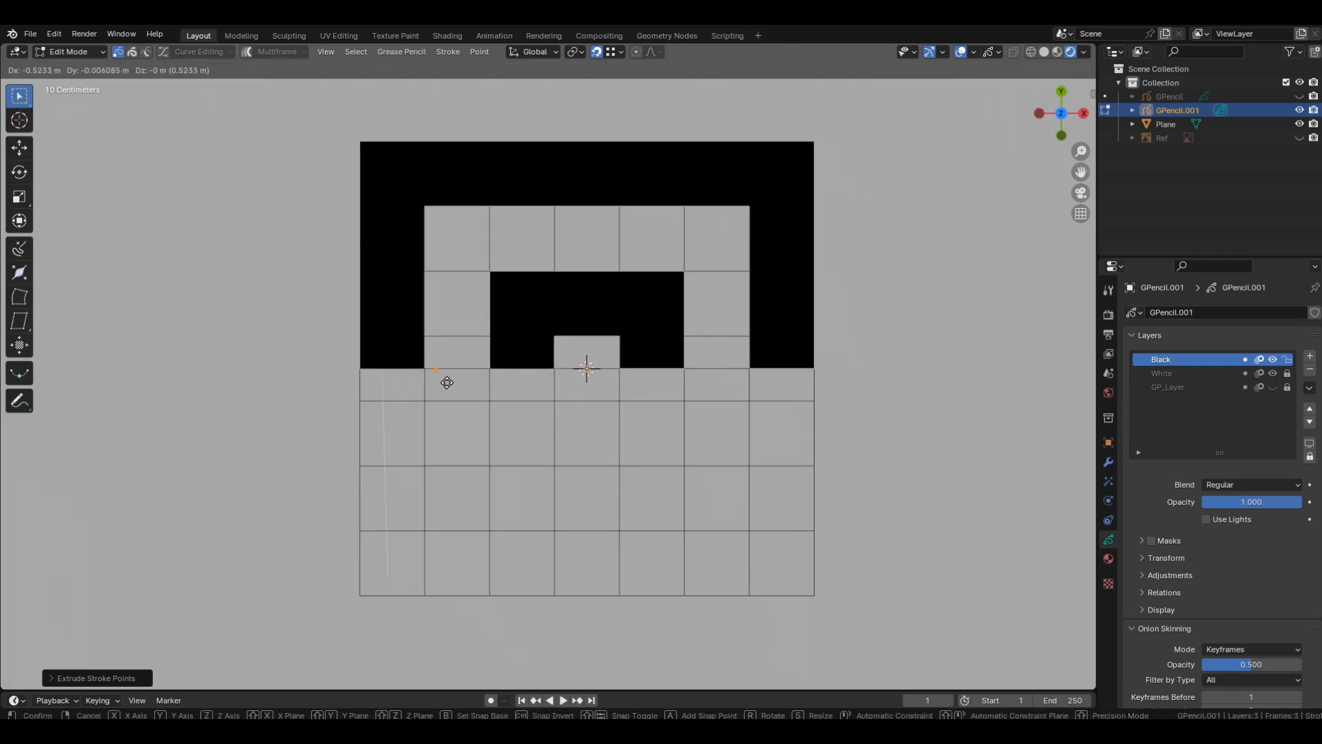
click(431, 374)
key(e)
click(426, 529)
key(e)
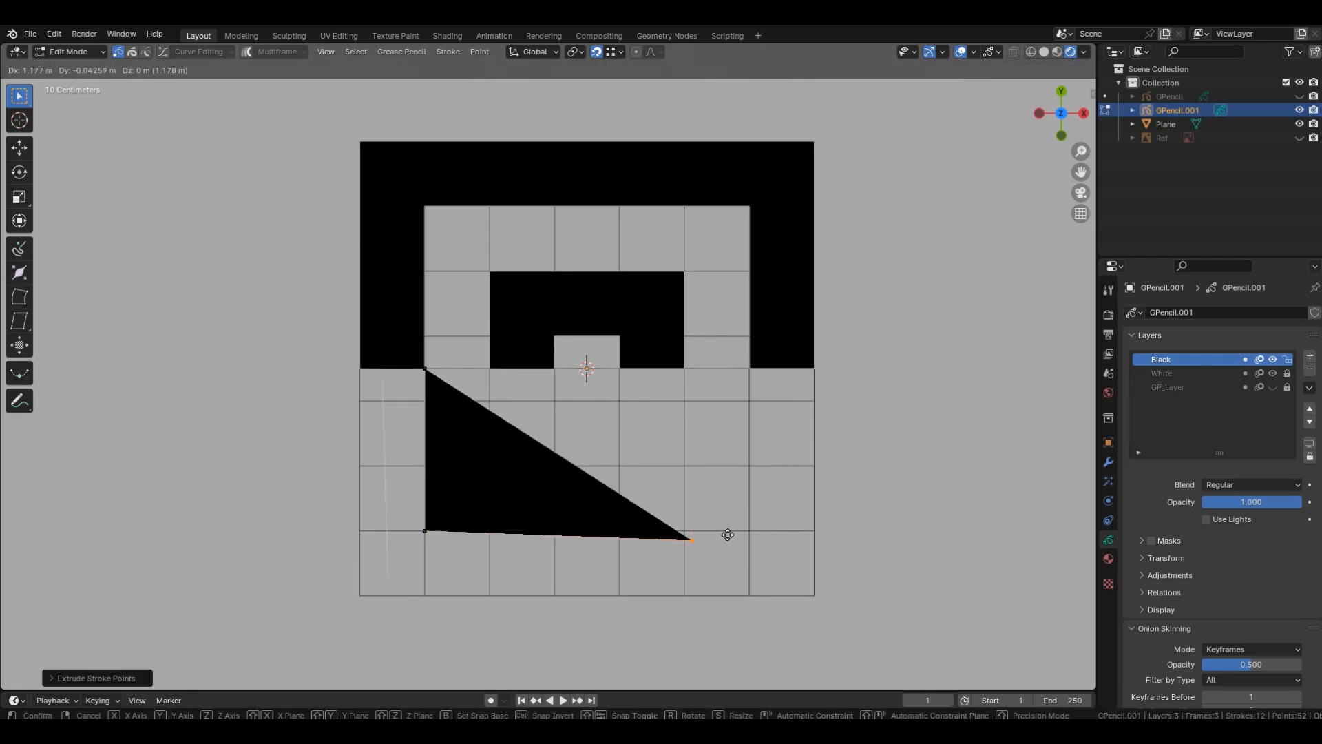
click(748, 531)
key(e)
click(749, 369)
Extrude the lower black shape's inner outline around a three-column opening to leave a one-cell-wide U-shaped band.
key(e)
click(685, 369)
key(e)
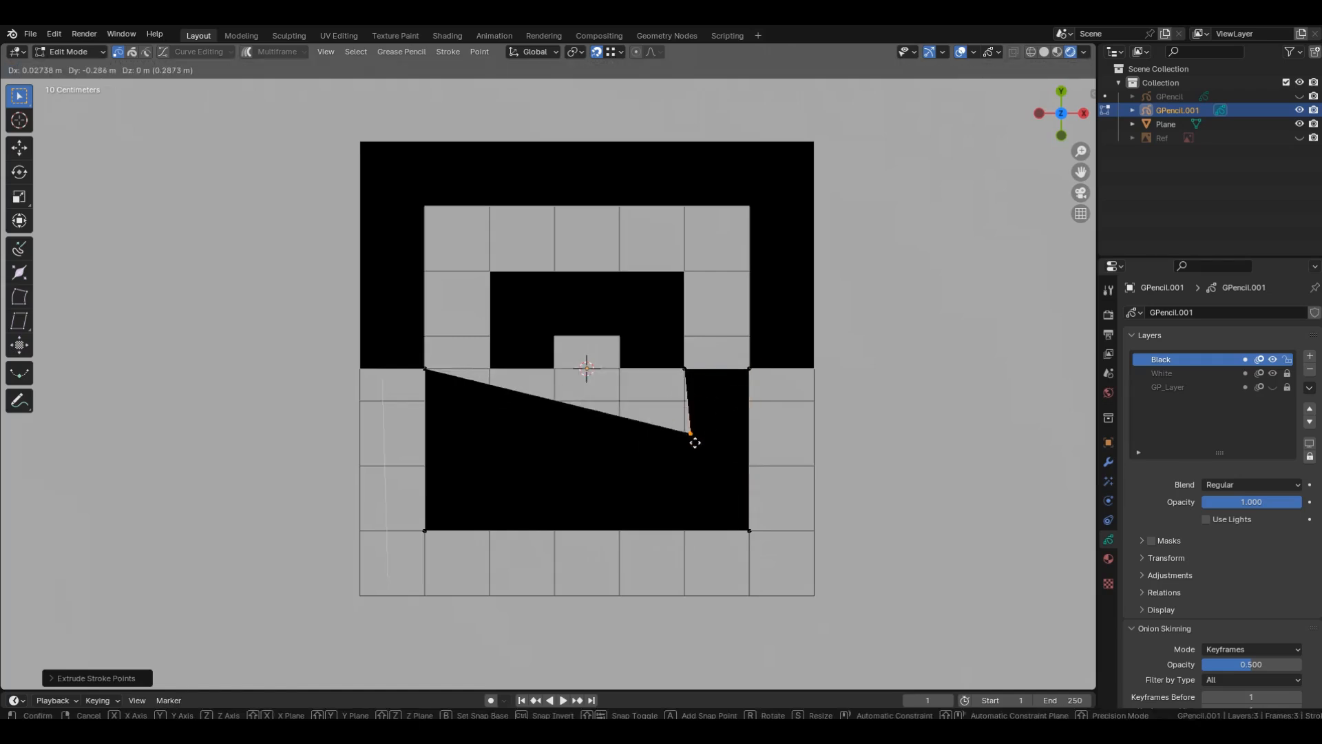
click(685, 465)
key(e)
click(491, 466)
key(e)
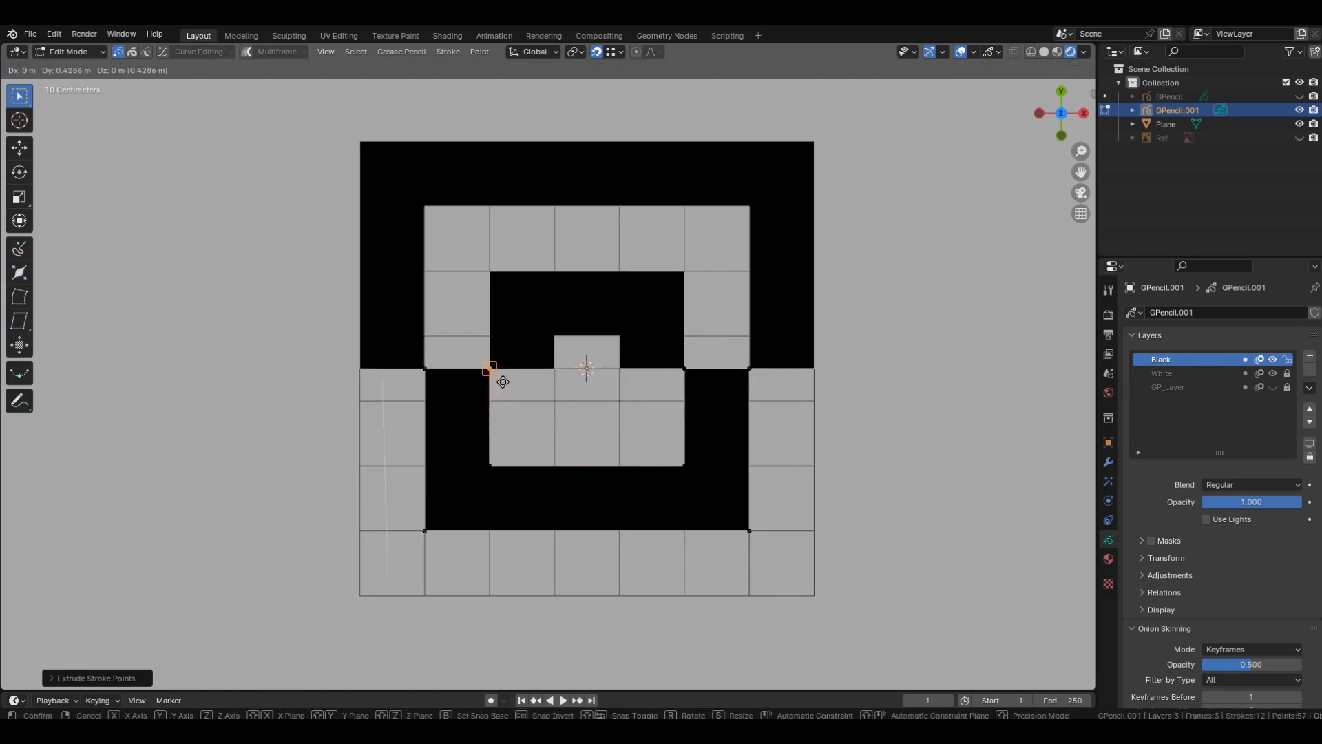
click(499, 375)
Duplicate the last point to the center cell's left edge on the middle row and extrude a one-cell-wide, half-cell-high black rectangle below it.
key(e)
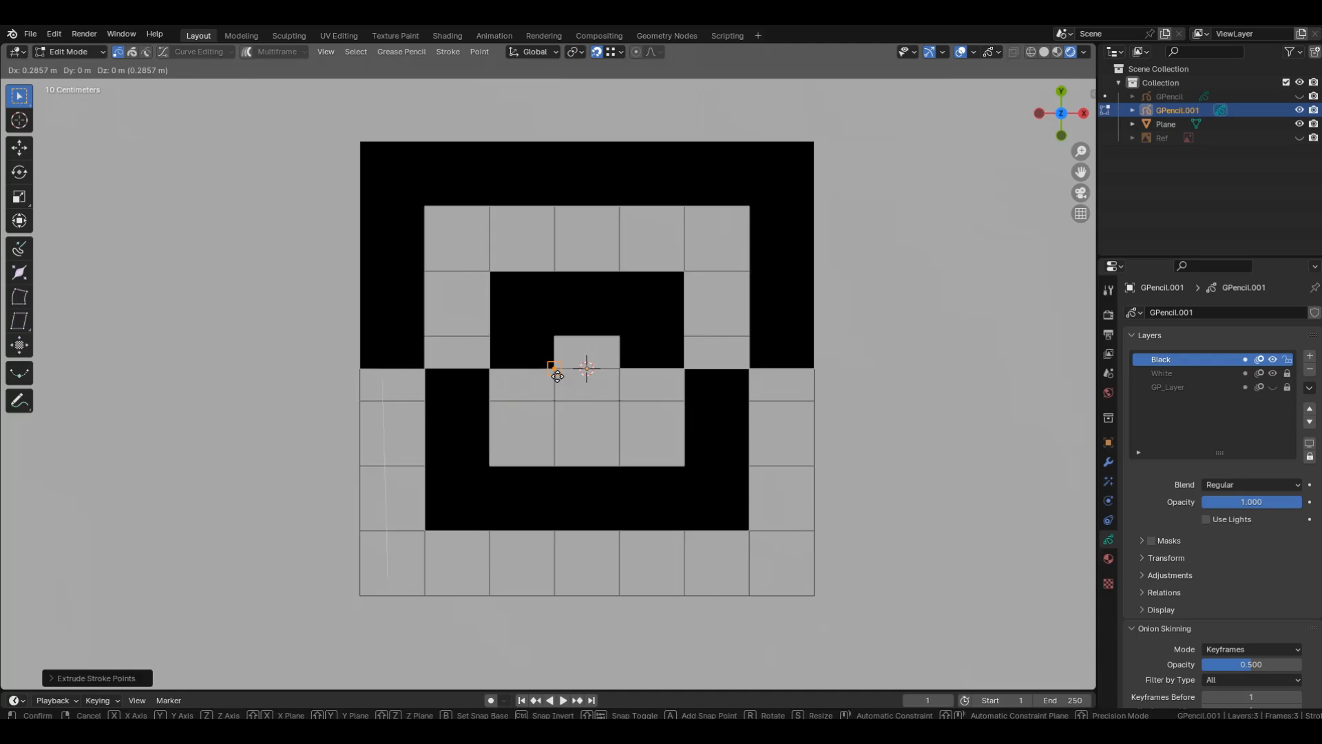
click(558, 376)
key(e)
click(567, 393)
key(e)
click(615, 401)
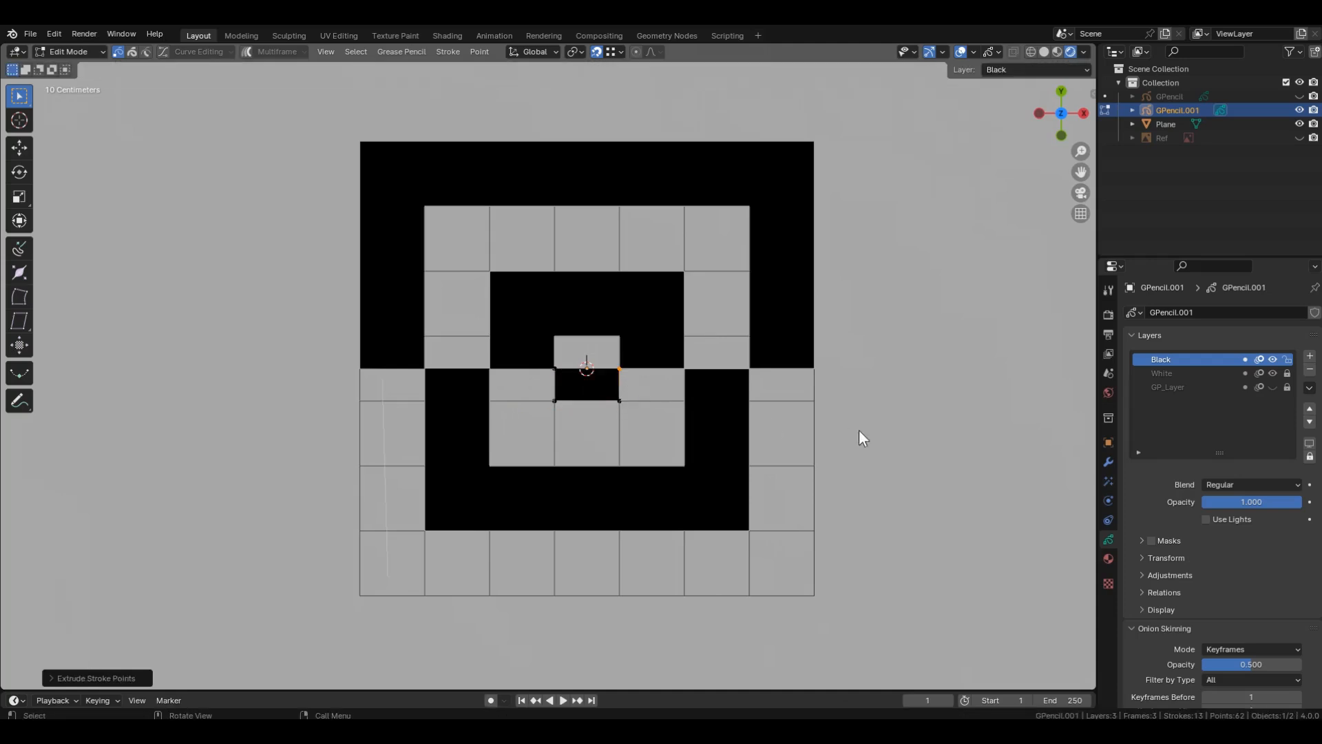
On the White layer, snap the starter stroke's upper point to the middle row's left end and its lower point to the grid's lower-left corner.
click(1149, 374)
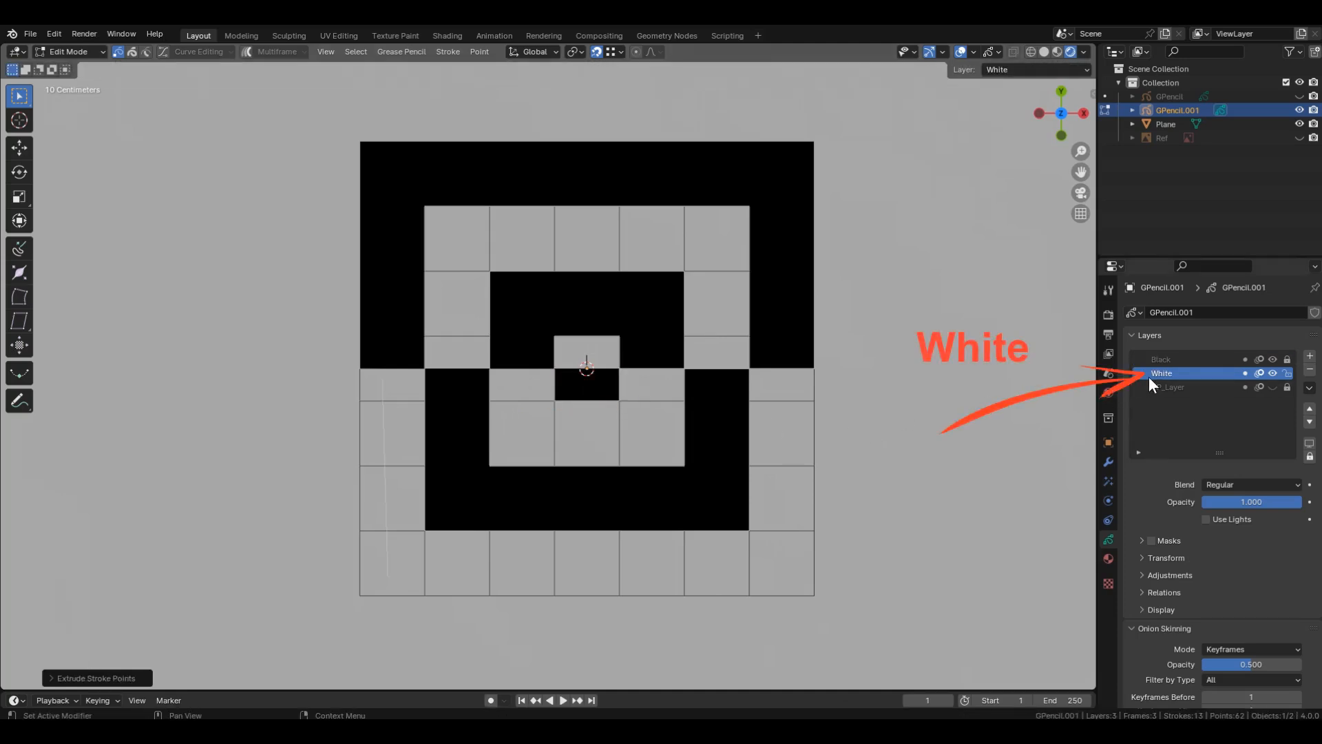
key(a)
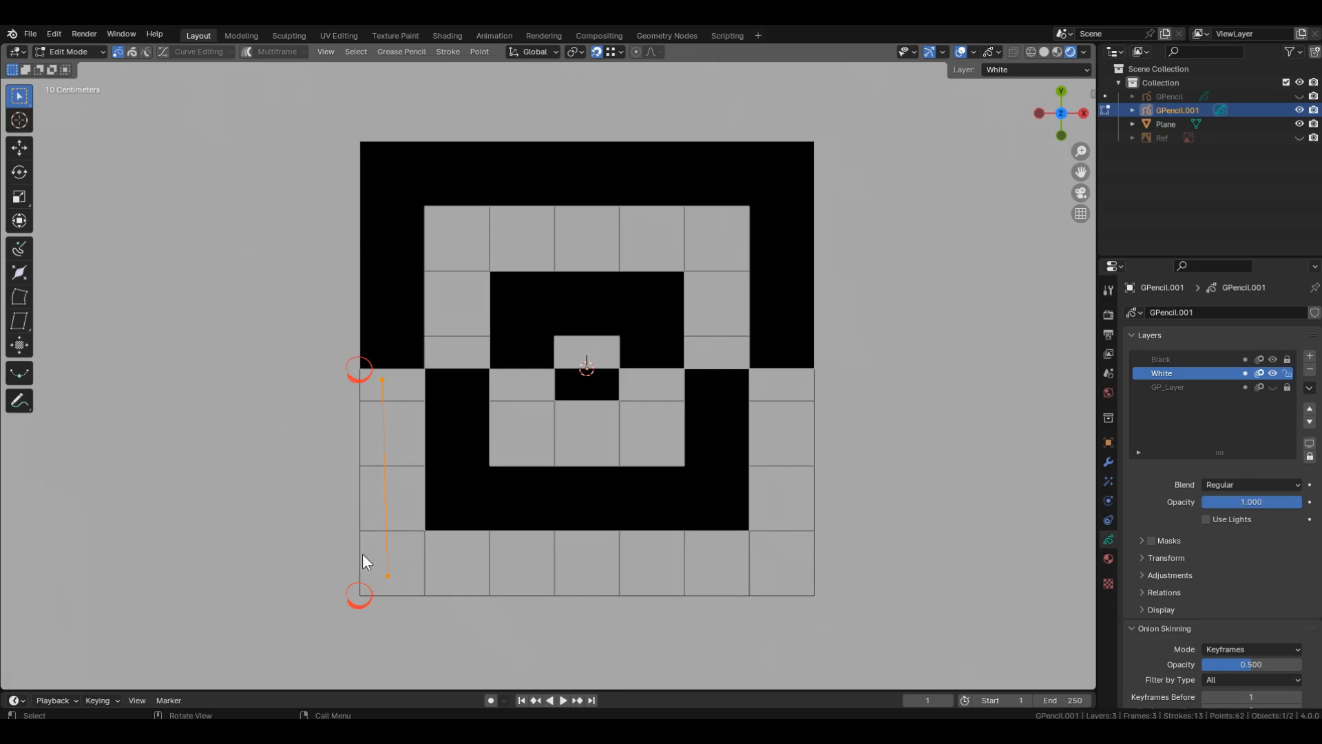
click(380, 382)
key(g)
click(361, 373)
click(393, 575)
key(g)
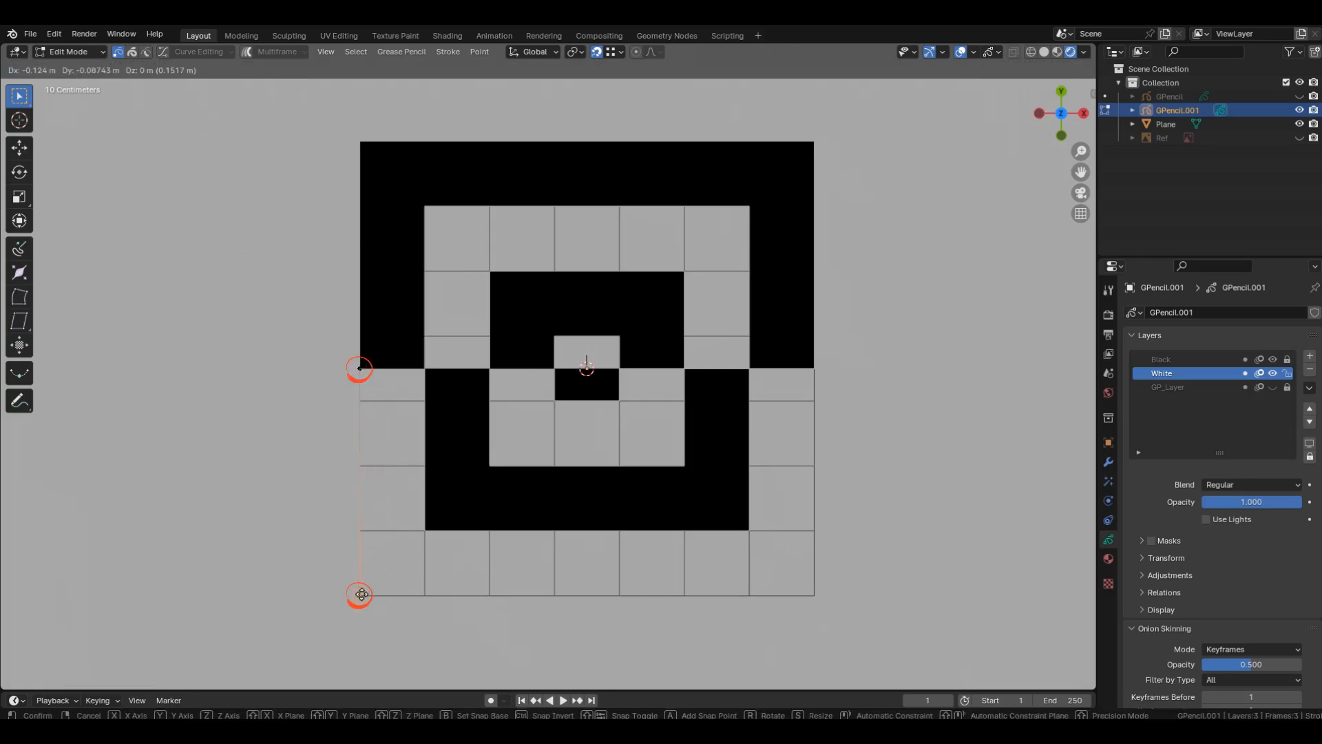
click(361, 593)
Extrude the white stroke into a seven-column-wide, one-cell-thick U-shaped band around the lower black shape.
key(e)
click(806, 593)
key(e)
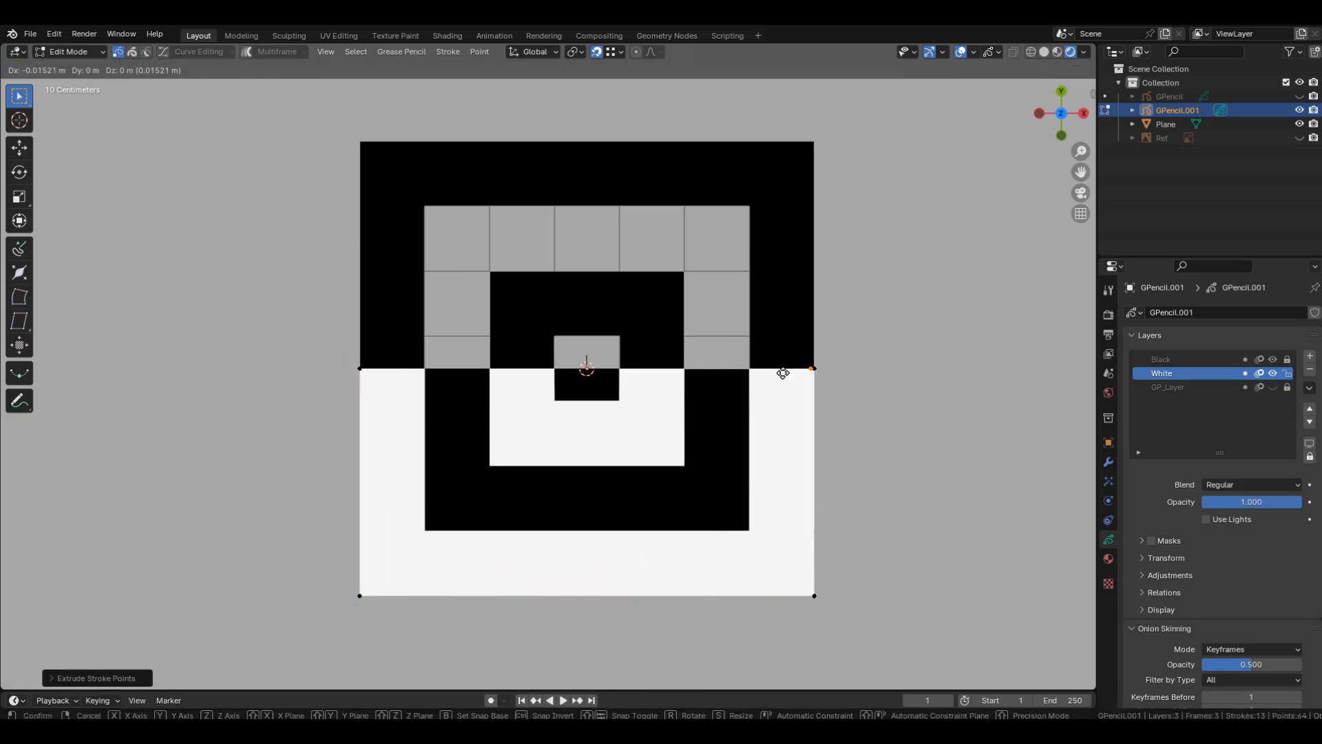
click(784, 372)
key(e)
click(752, 529)
key(e)
click(428, 530)
key(e)
click(428, 375)
Duplicate the last point one cell inward on the middle row and extrude the outer outline of a three-column white shape below it.
key(e)
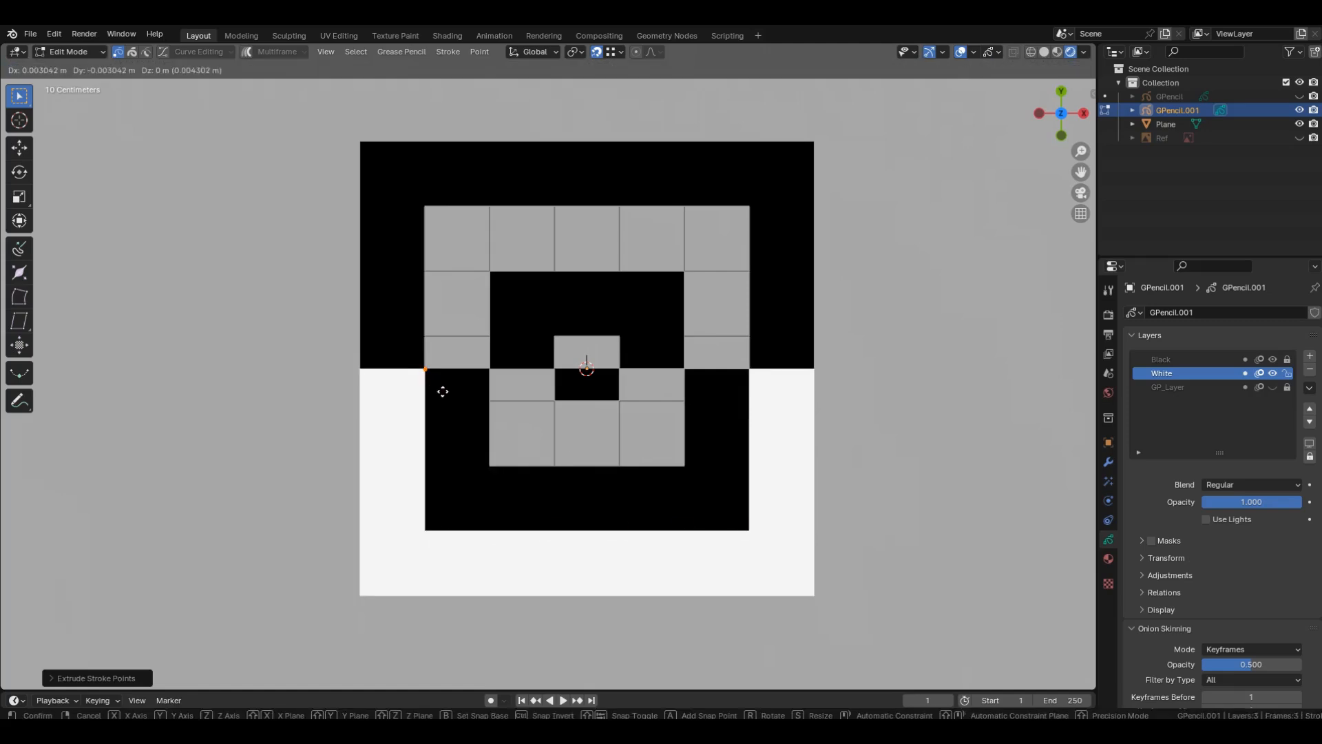
click(490, 369)
key(e)
click(489, 464)
key(e)
click(684, 465)
key(e)
click(684, 370)
Extrude the three-column white shape's inner outline around the one-cell-wide, half-cell-high black rectangle at the center.
key(e)
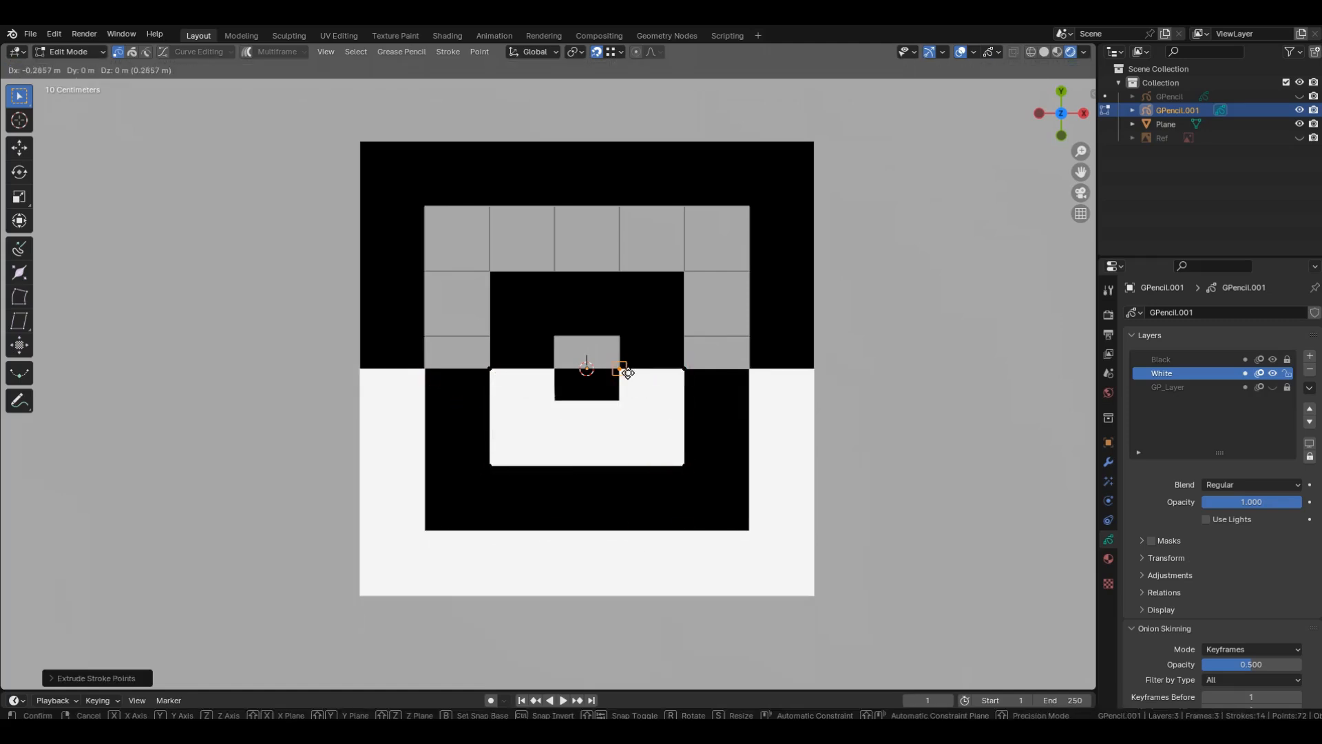
click(628, 373)
key(e)
click(628, 404)
key(e)
click(565, 407)
key(e)
click(564, 379)
Duplicate the last point to the sixth column's right edge on the middle row and extrude a five-column white outline above it.
key(shift+d)
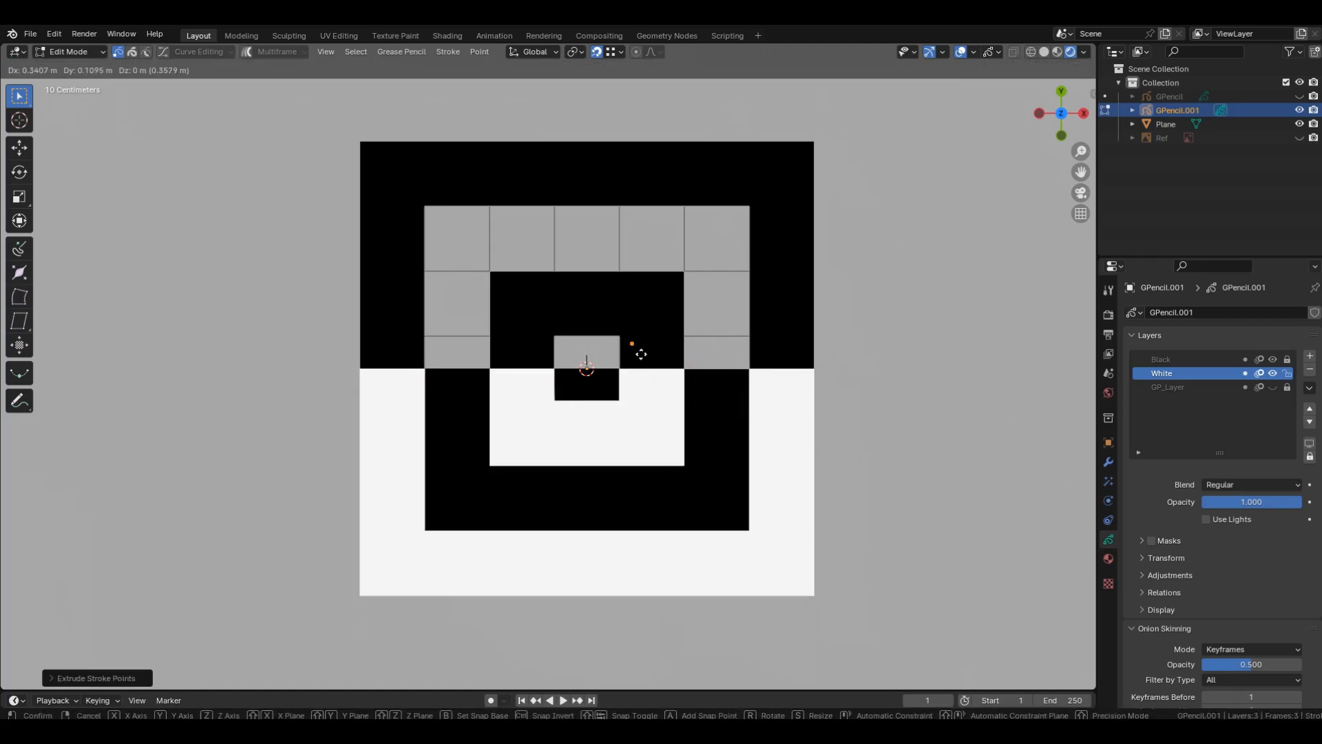
click(749, 369)
key(e)
click(750, 207)
key(e)
click(427, 206)
key(e)
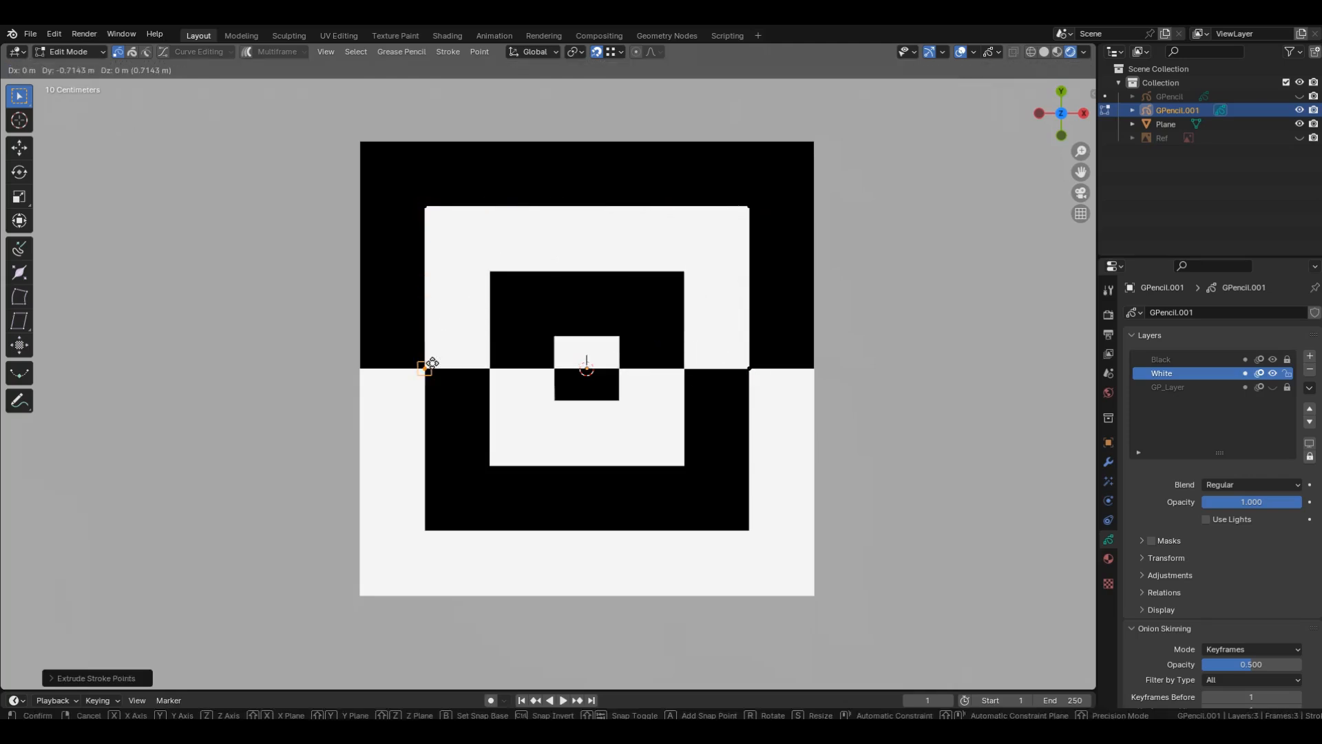
click(433, 363)
Extrude the upper white shape's inner outline around the three-column black shape to leave a one-cell-wide band.
key(e)
click(497, 363)
key(e)
click(496, 272)
key(e)
click(690, 271)
key(e)
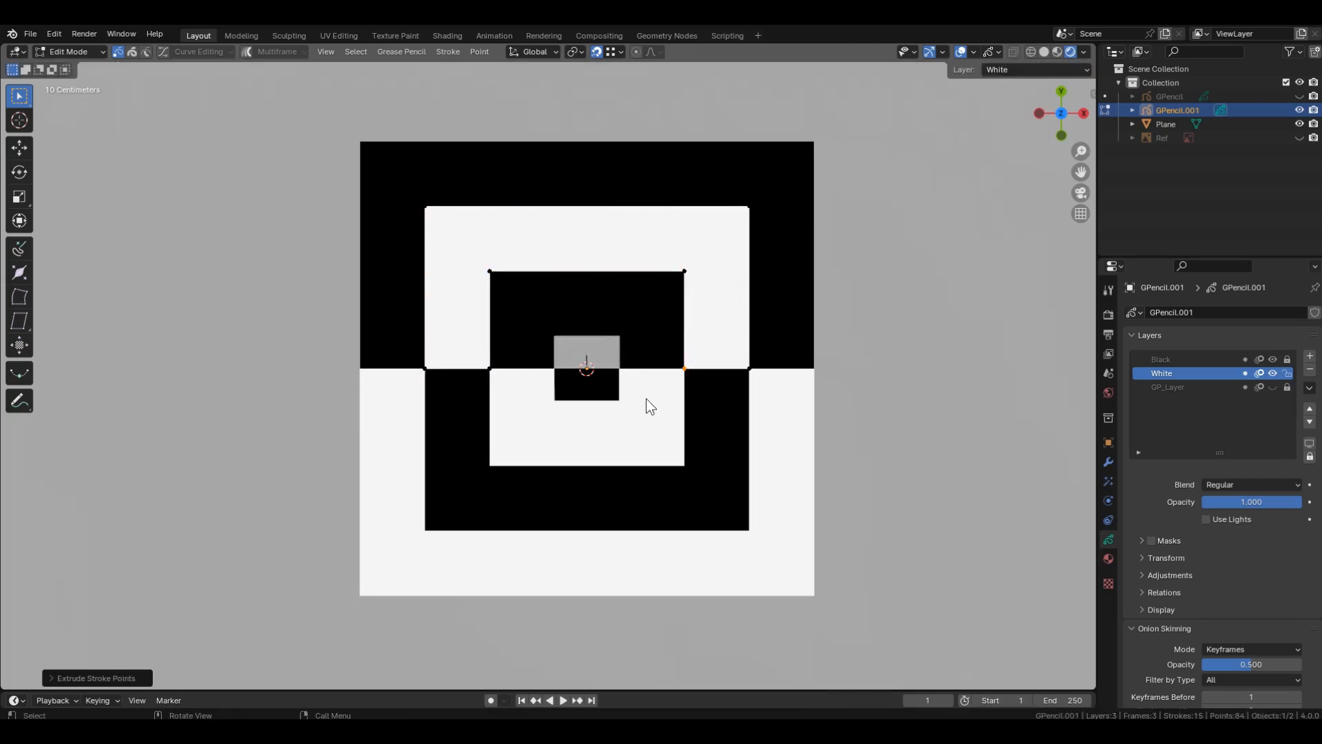
Duplicate the last point to the center cell's right edge and extrude a one-cell-wide, half-cell-high white rectangle above the middle row.
key(shift+d)
click(627, 374)
key(e)
click(624, 346)
key(e)
click(562, 340)
key(e)
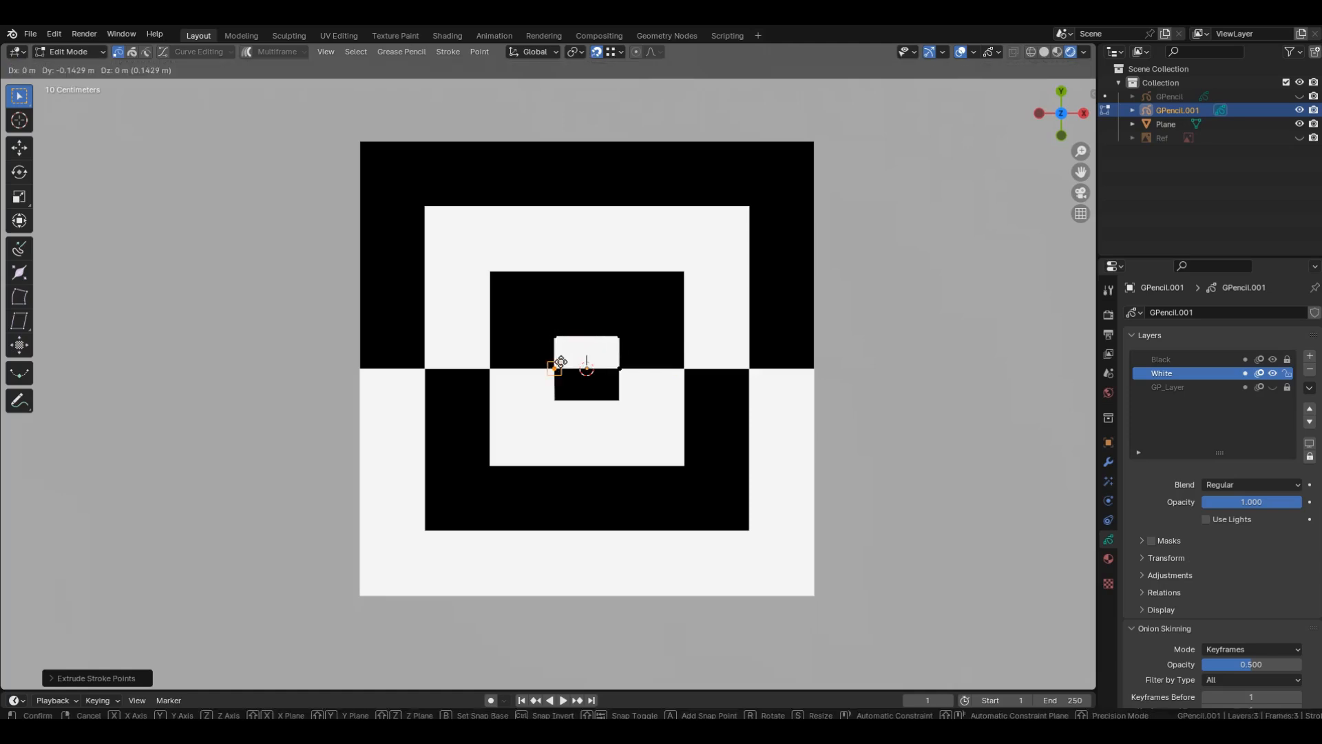
click(561, 363)
Unlock the Black layer and turn snapping off.
scroll(242, 348, down, 3)
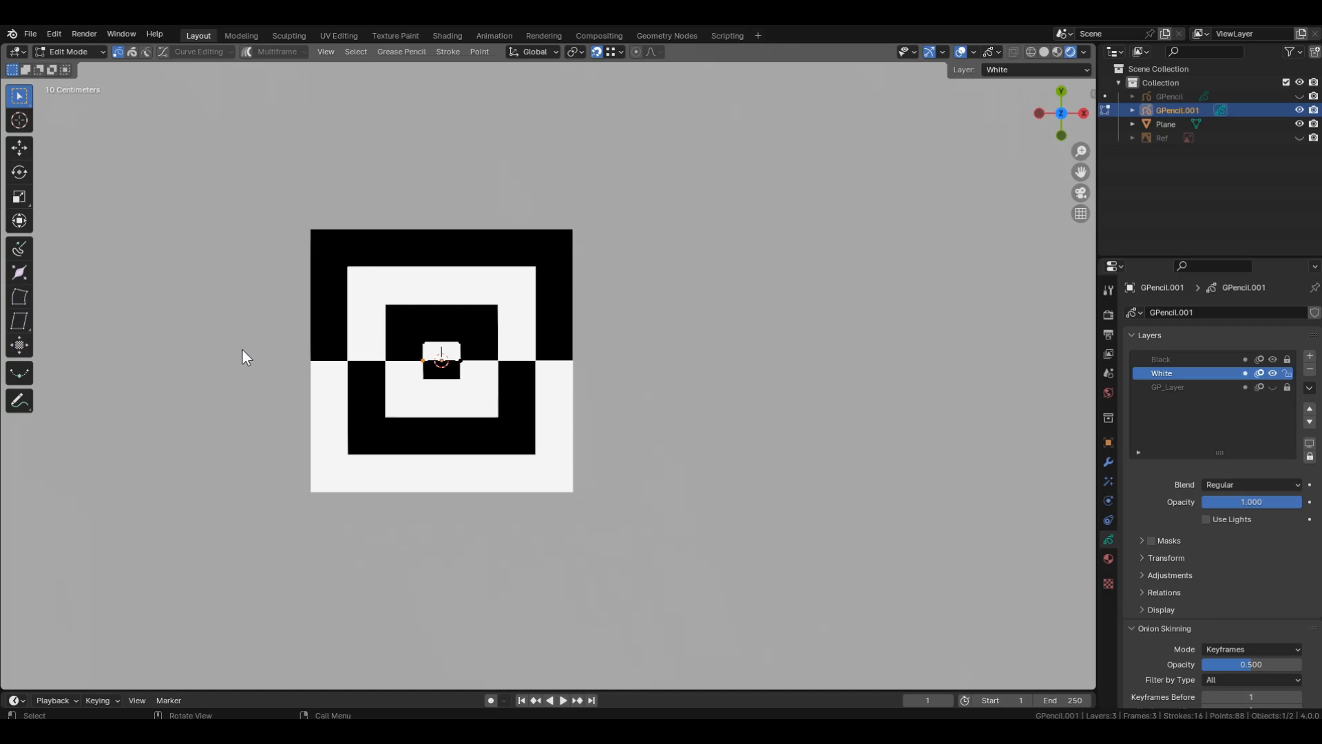
click(1287, 359)
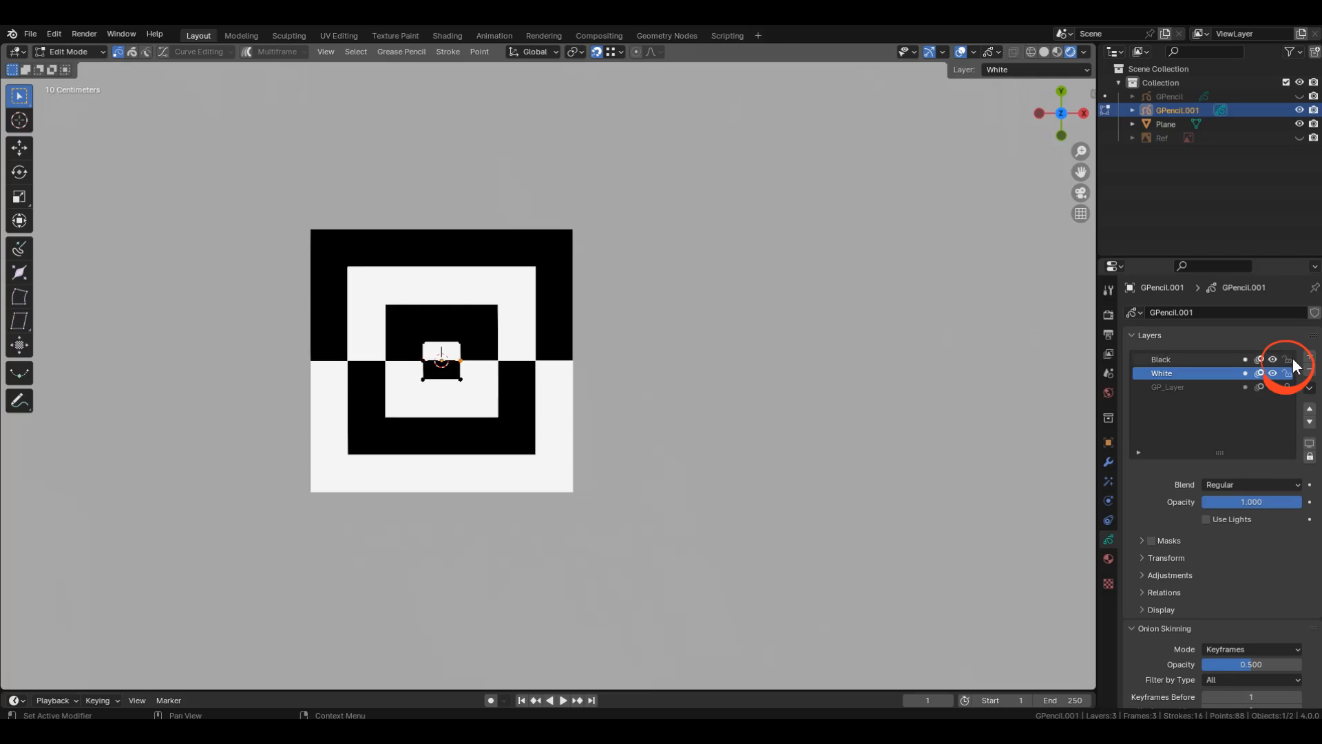
click(596, 52)
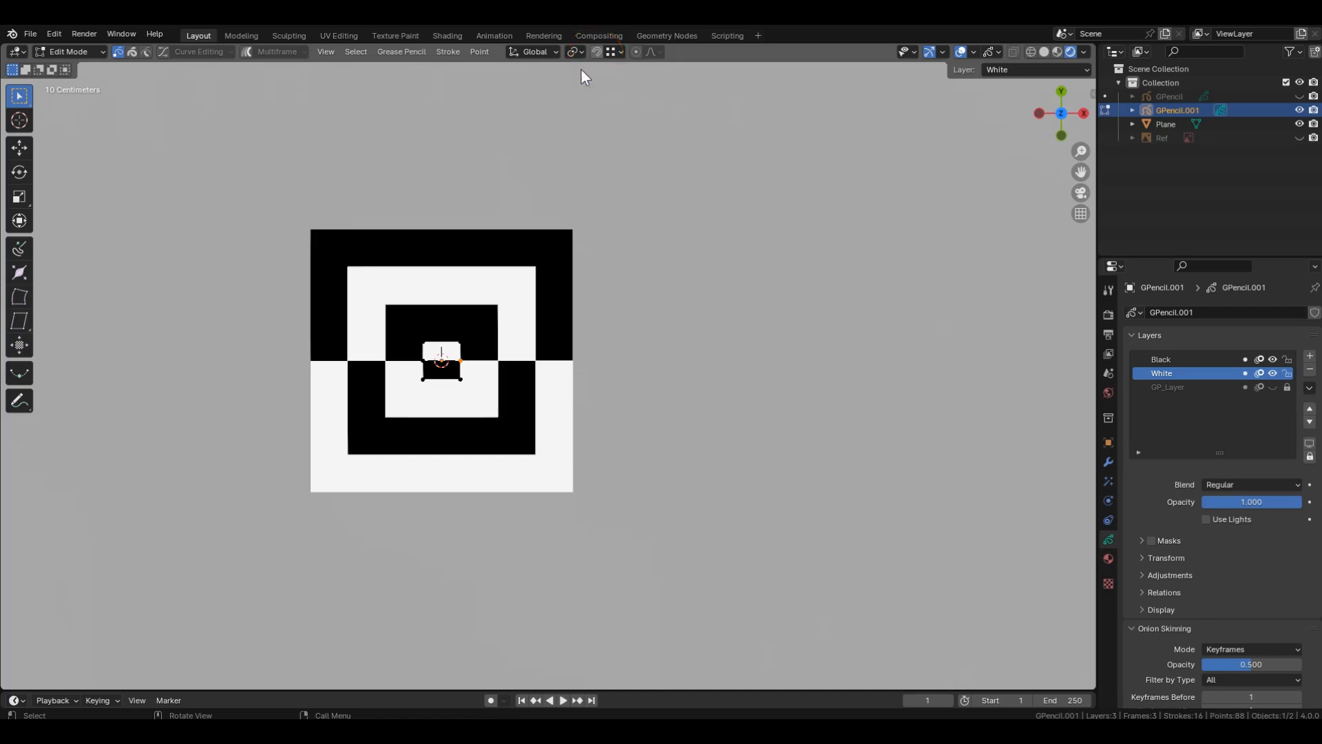
Duplicate all strokes of the tile along the X axis, placing the copy to its right with a gap of about 0.35 m.
drag(270, 199, 632, 540)
key(shift+d)
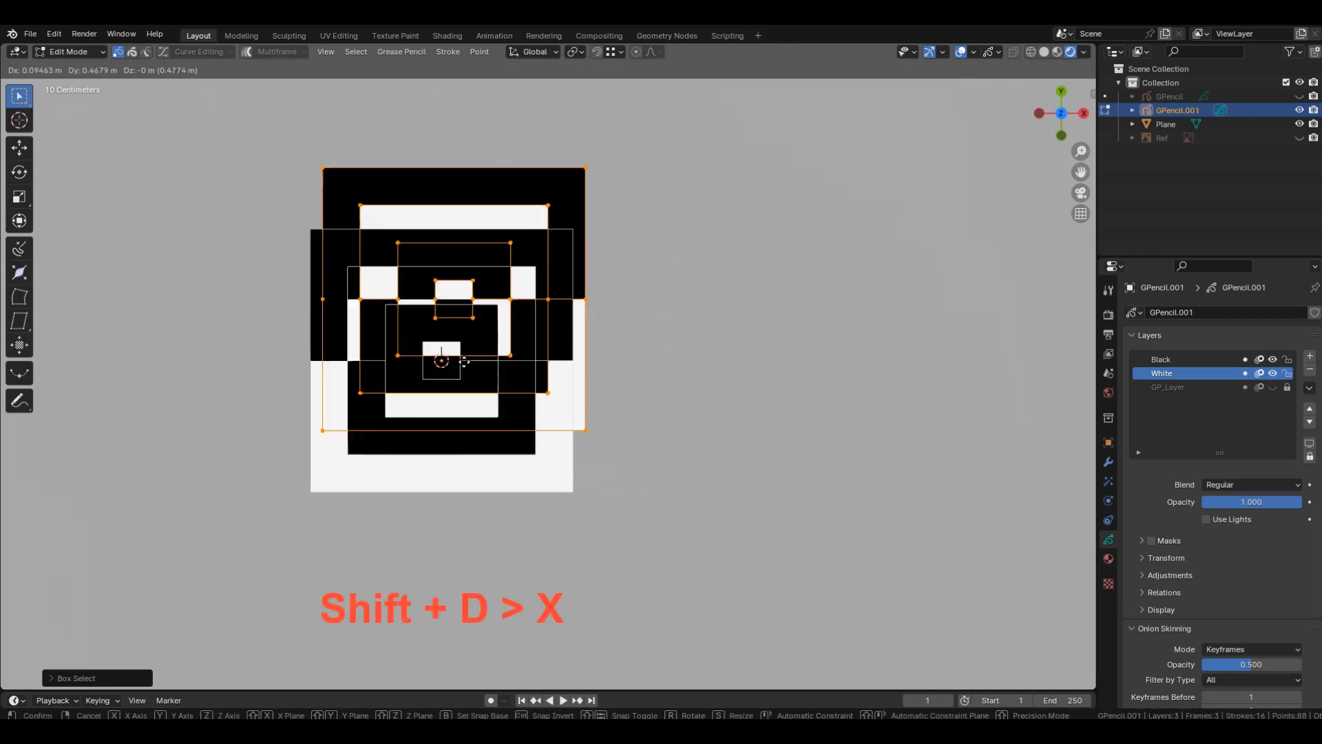
key(x)
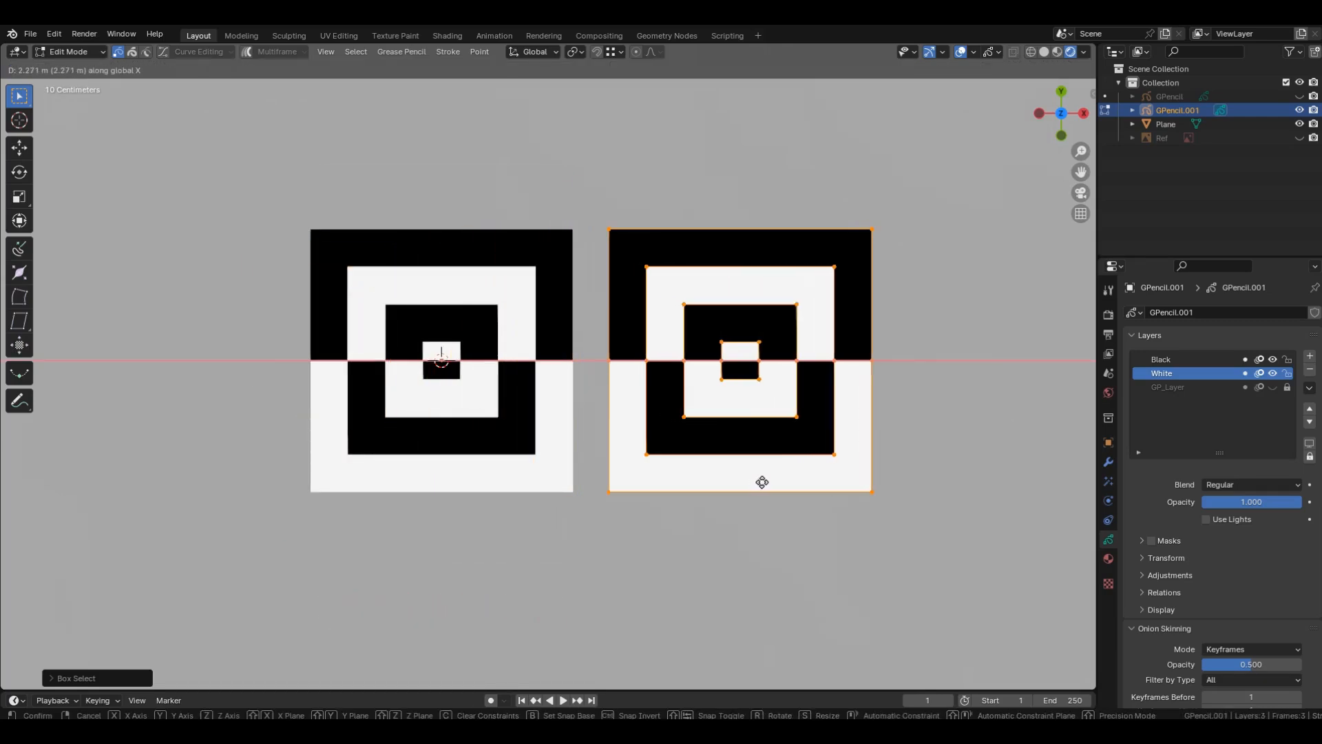
click(773, 482)
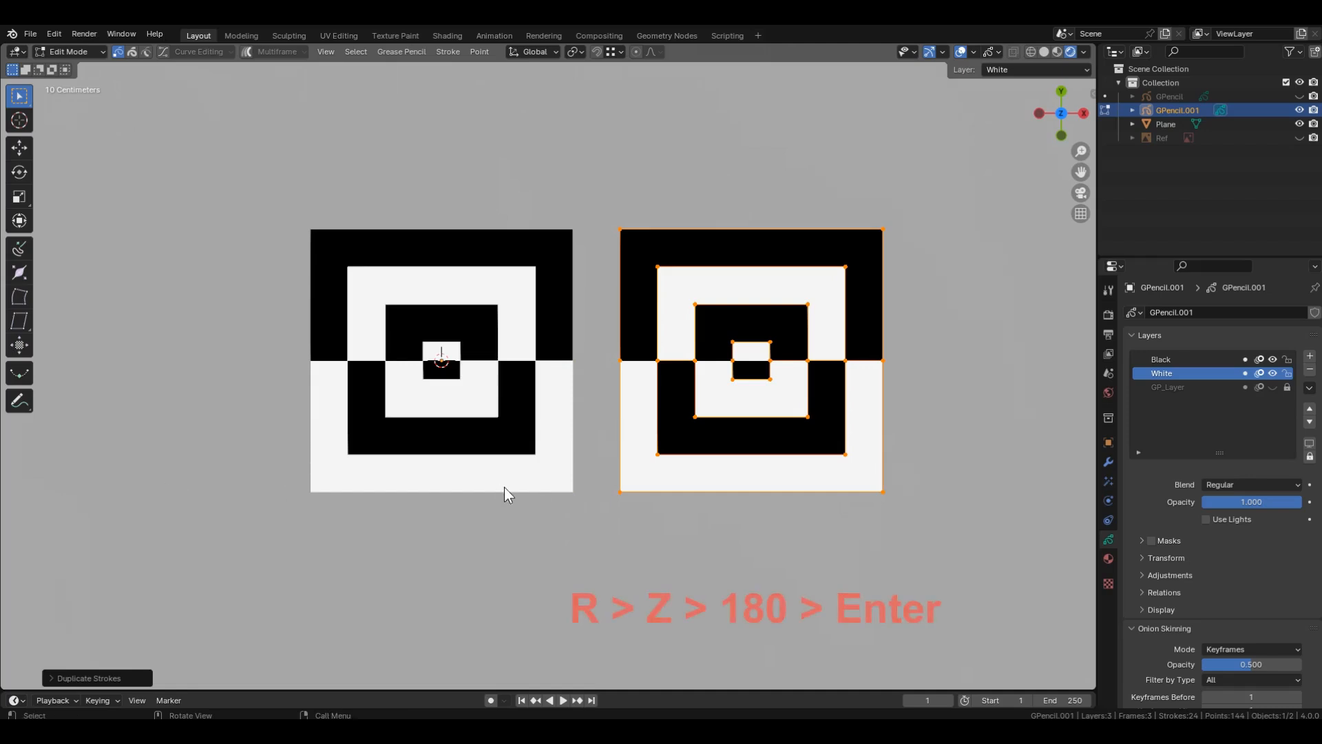
Rotate the duplicated tile 180 degrees about the Z axis.
key(r)
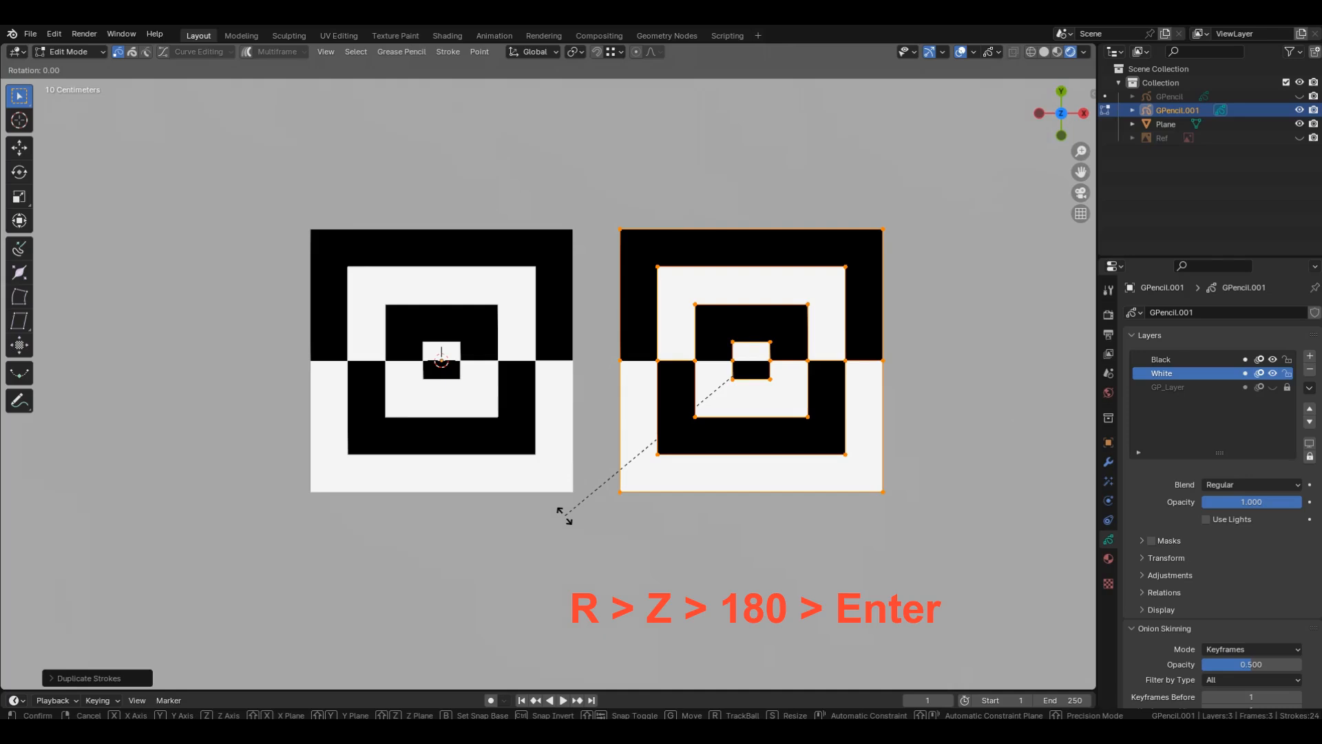
text(z180)
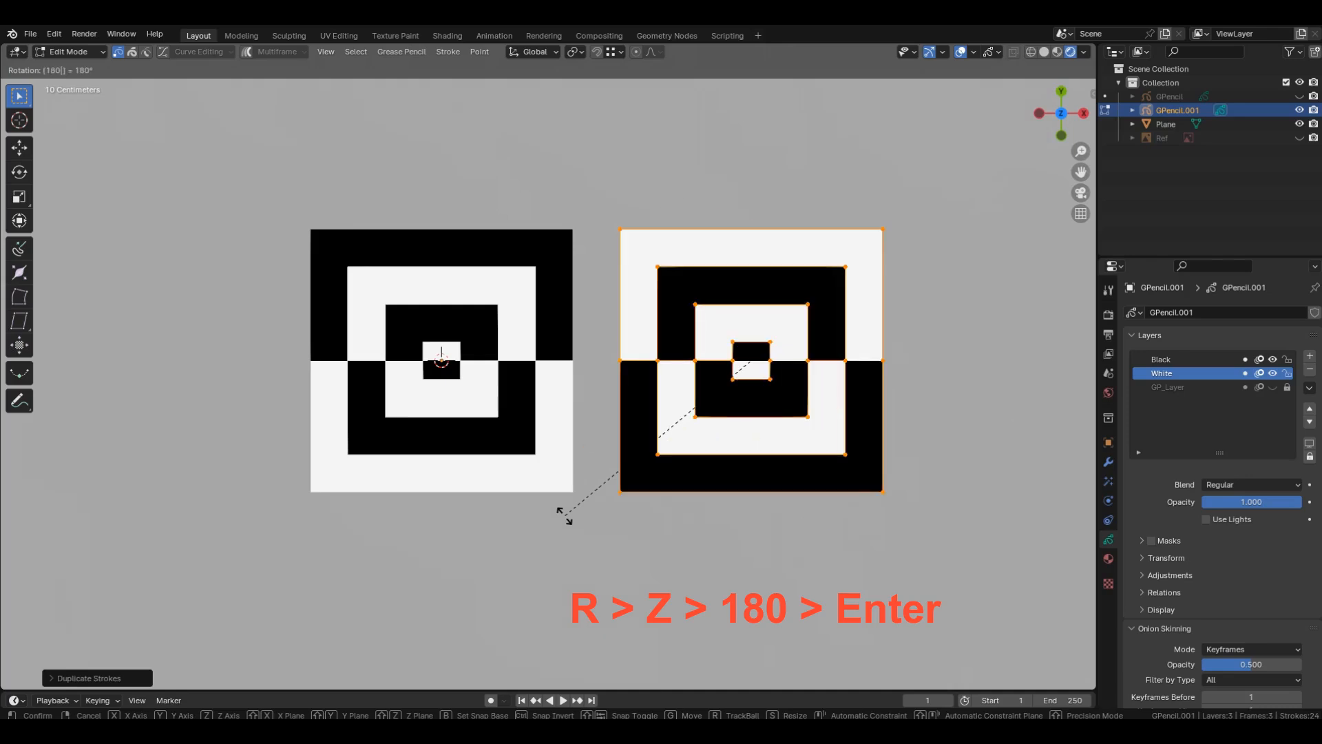
key(Return)
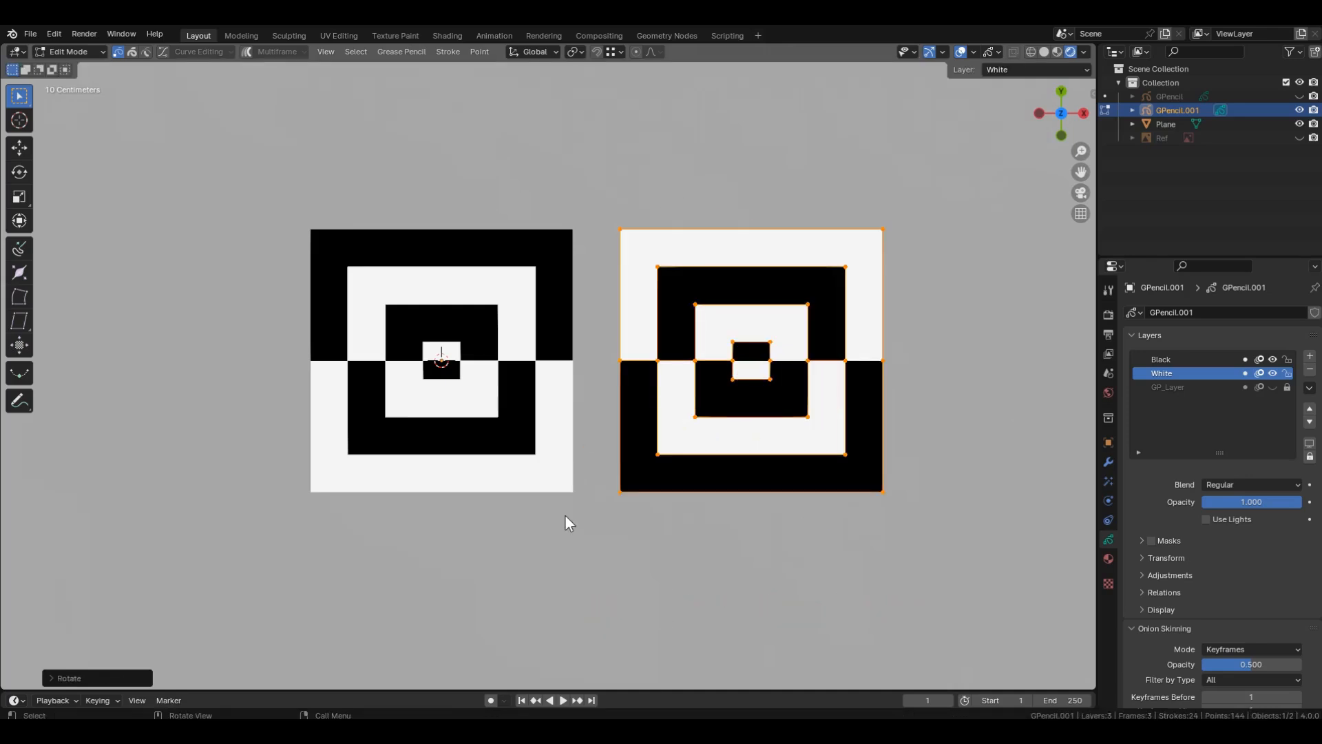
Move the rotated tile along the X axis and snap its left edge to the first tile's right edge.
scroll(594, 478, up, 2)
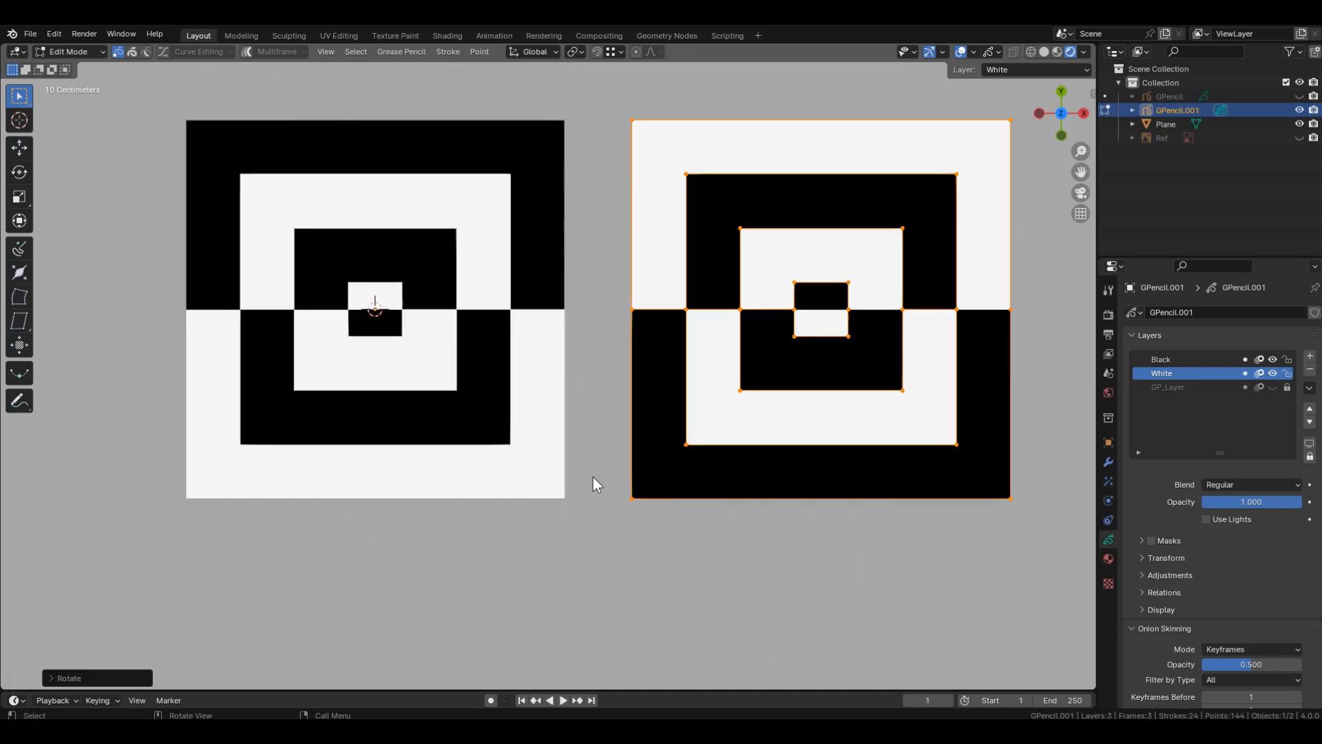
key(g)
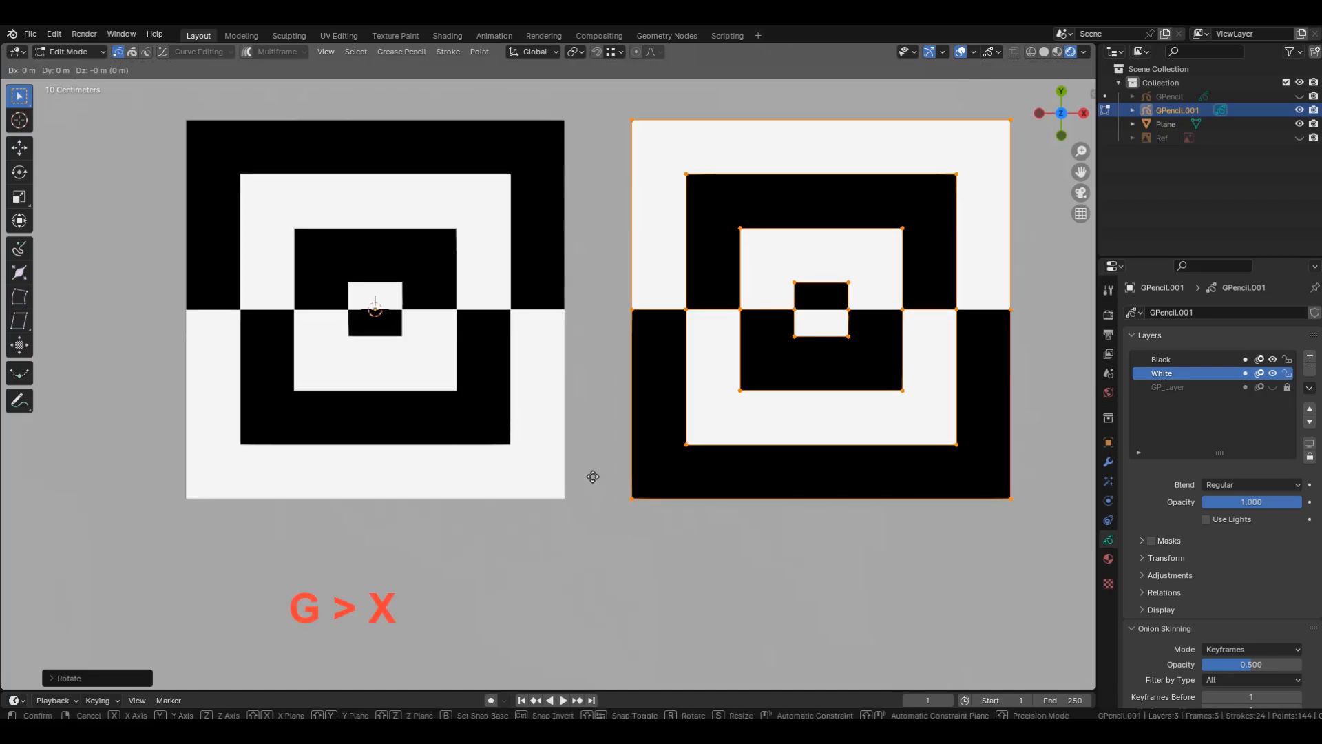
key(x)
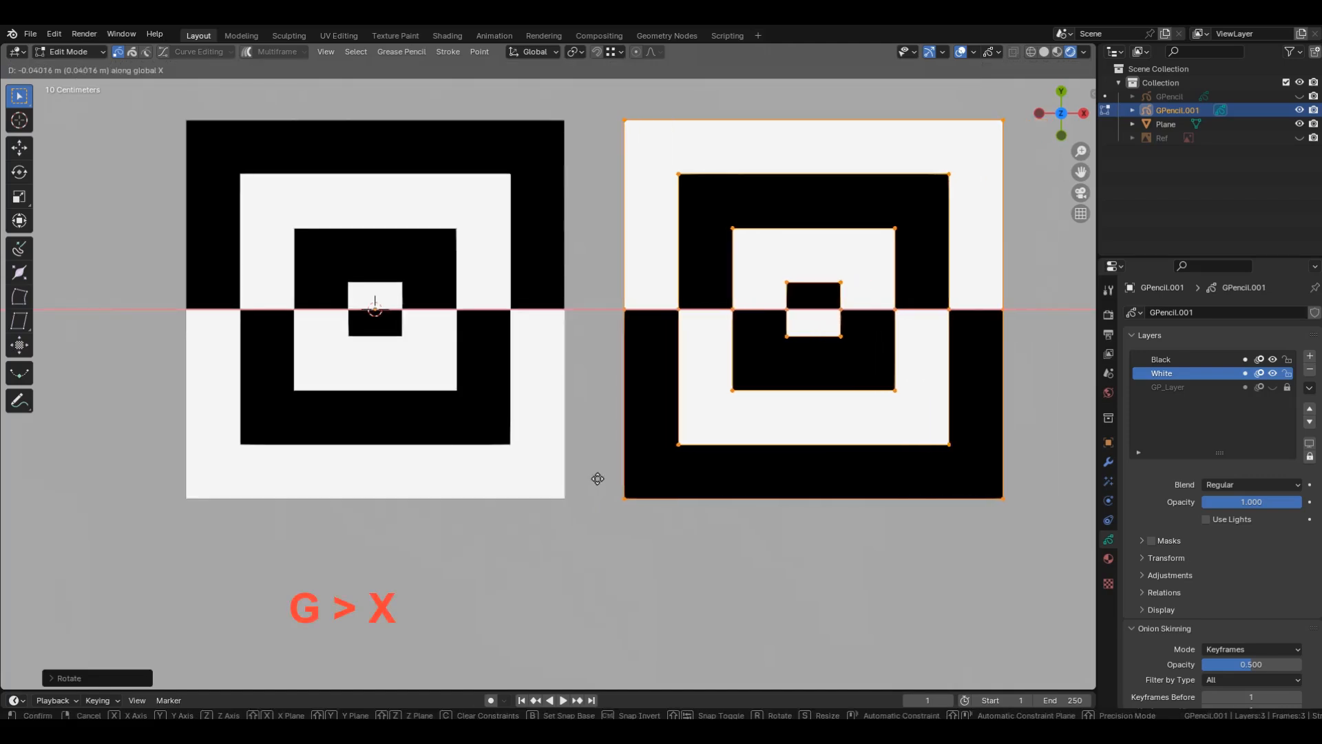
key(ctrl)
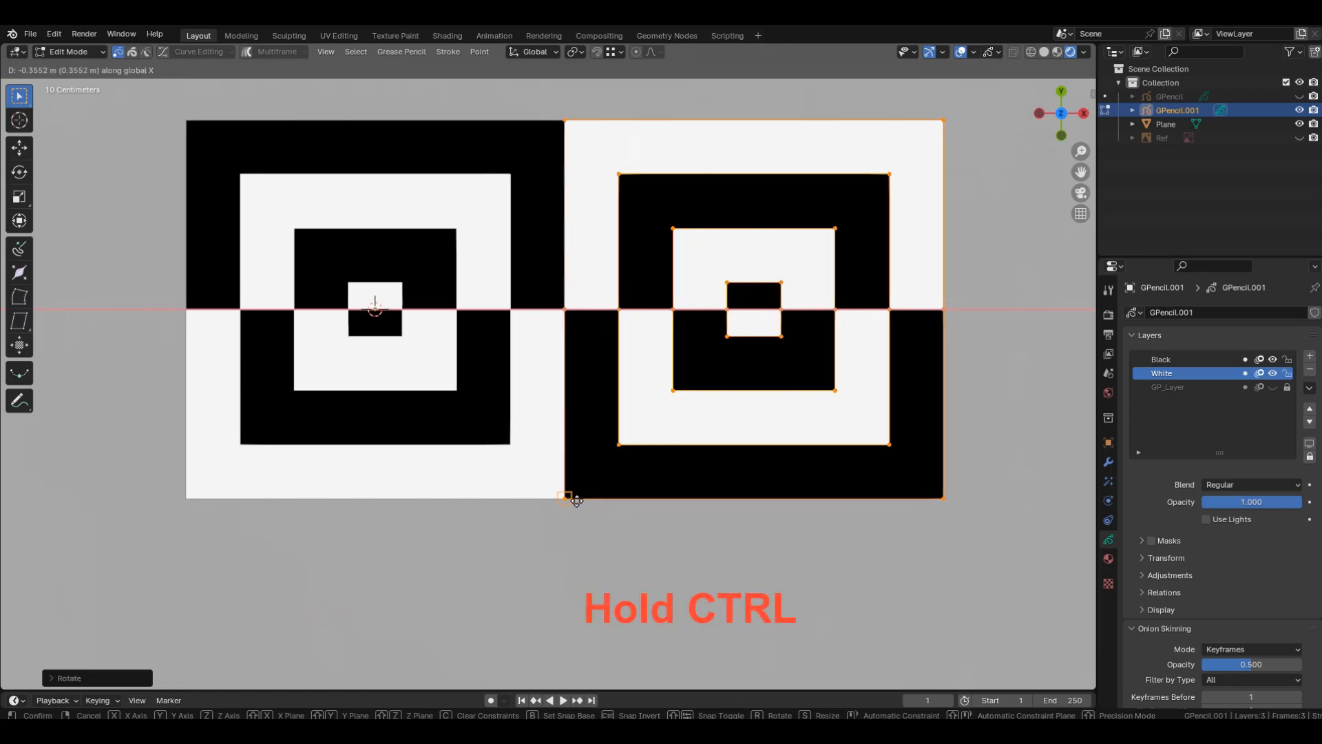
click(577, 501)
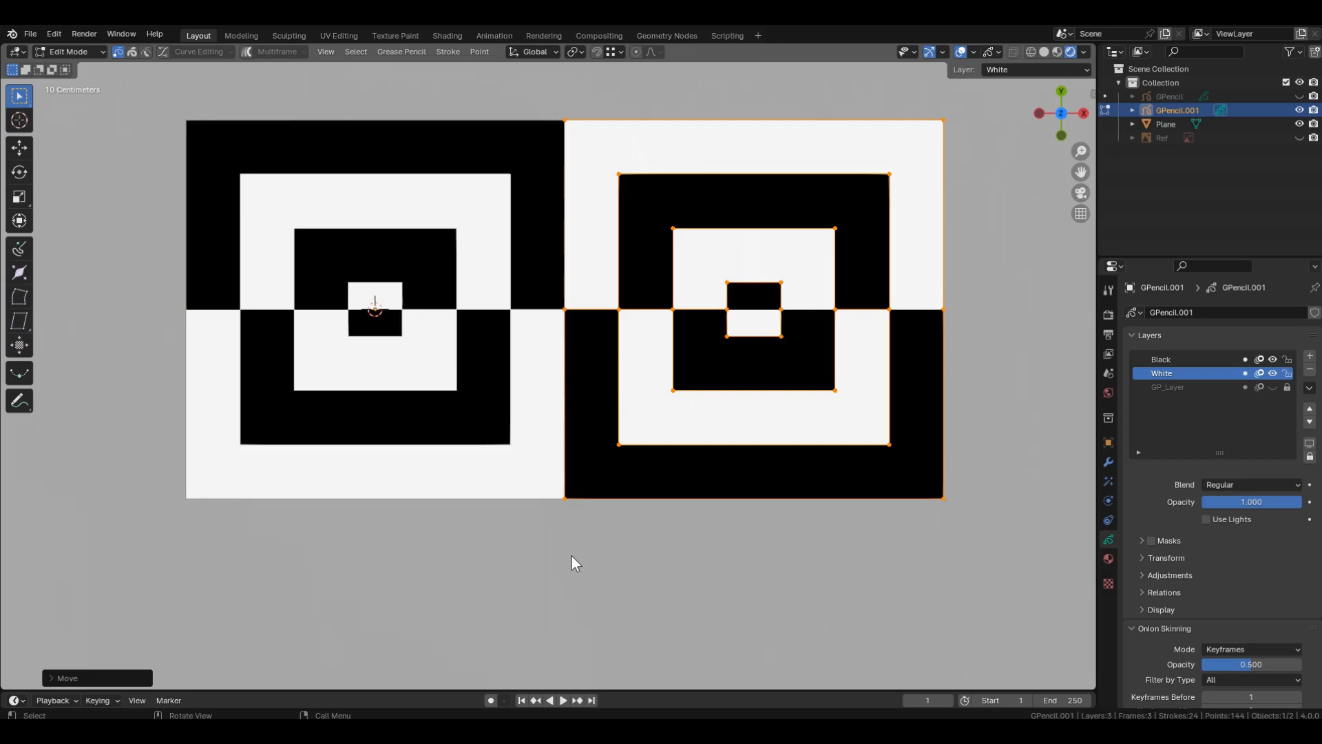
Duplicate both tiles about 2.3 m downward along the Y axis.
scroll(530, 99, down, 3)
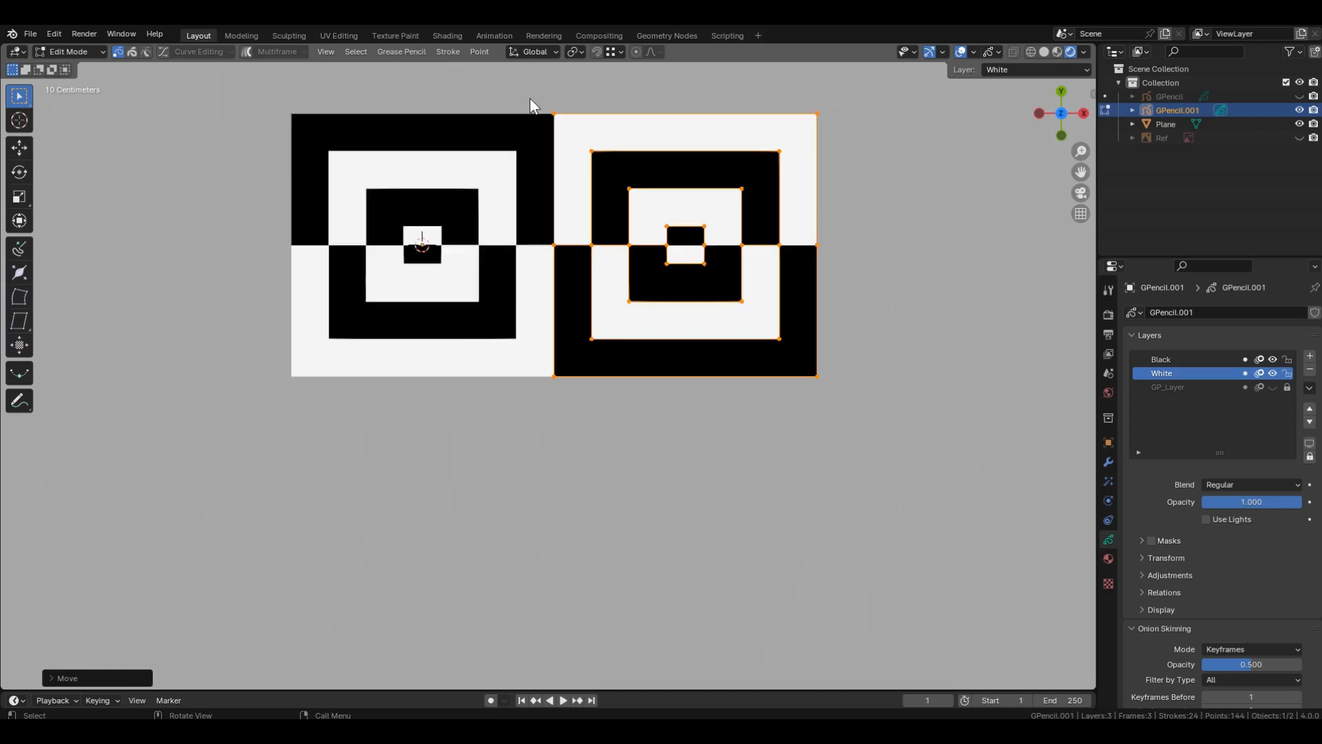
drag(237, 420, 830, 87)
key(shift+d)
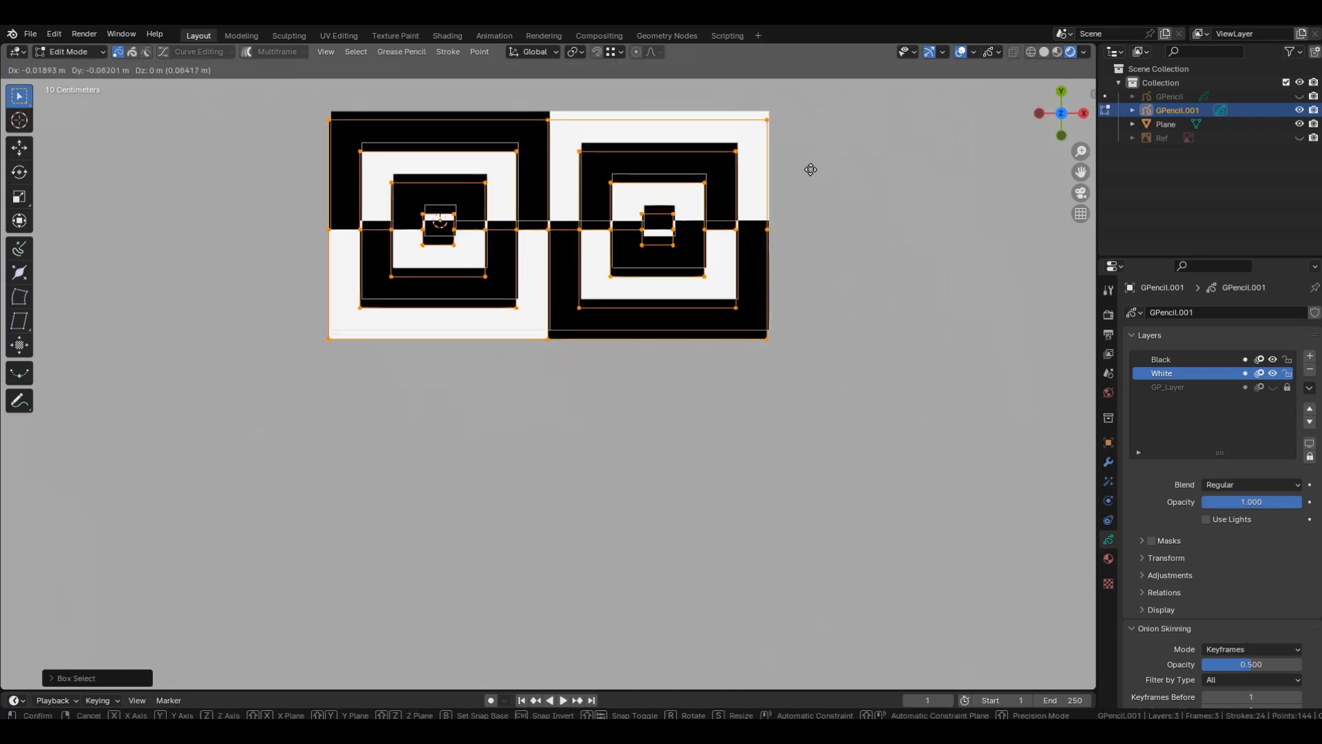
key(y)
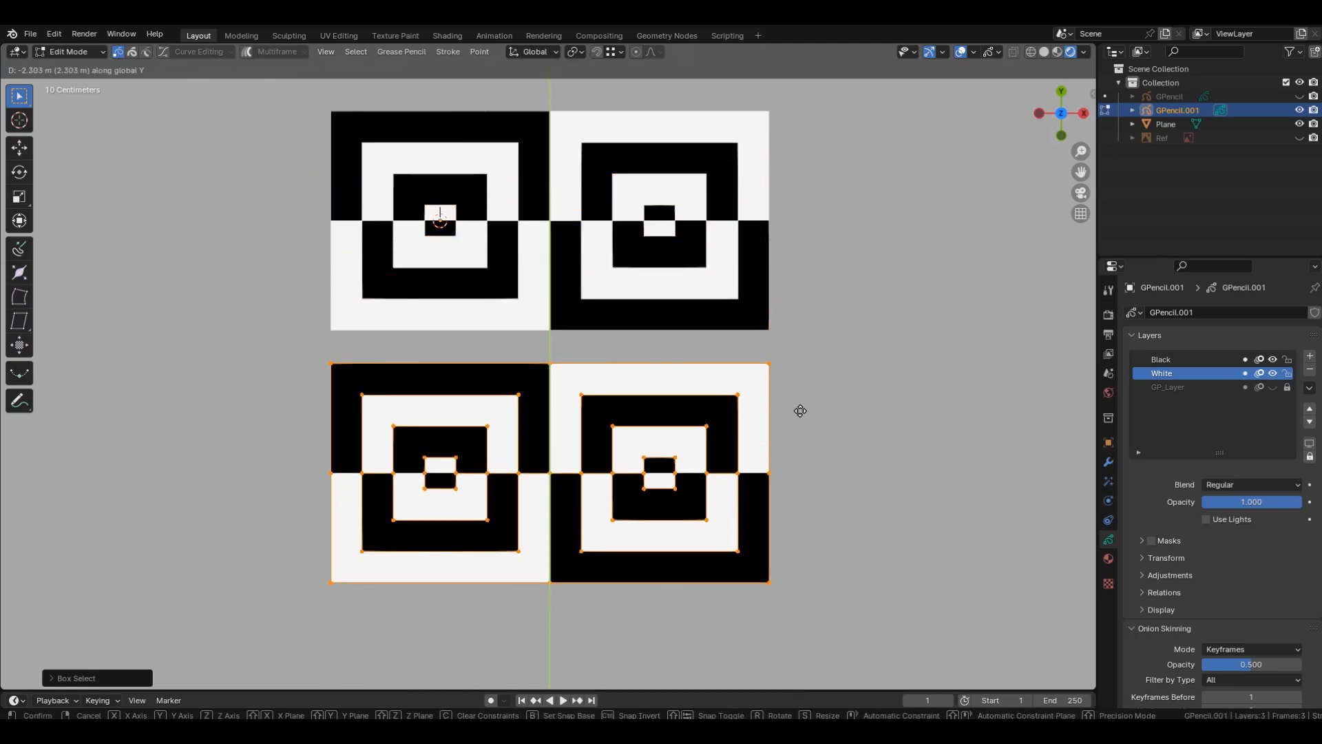
click(799, 411)
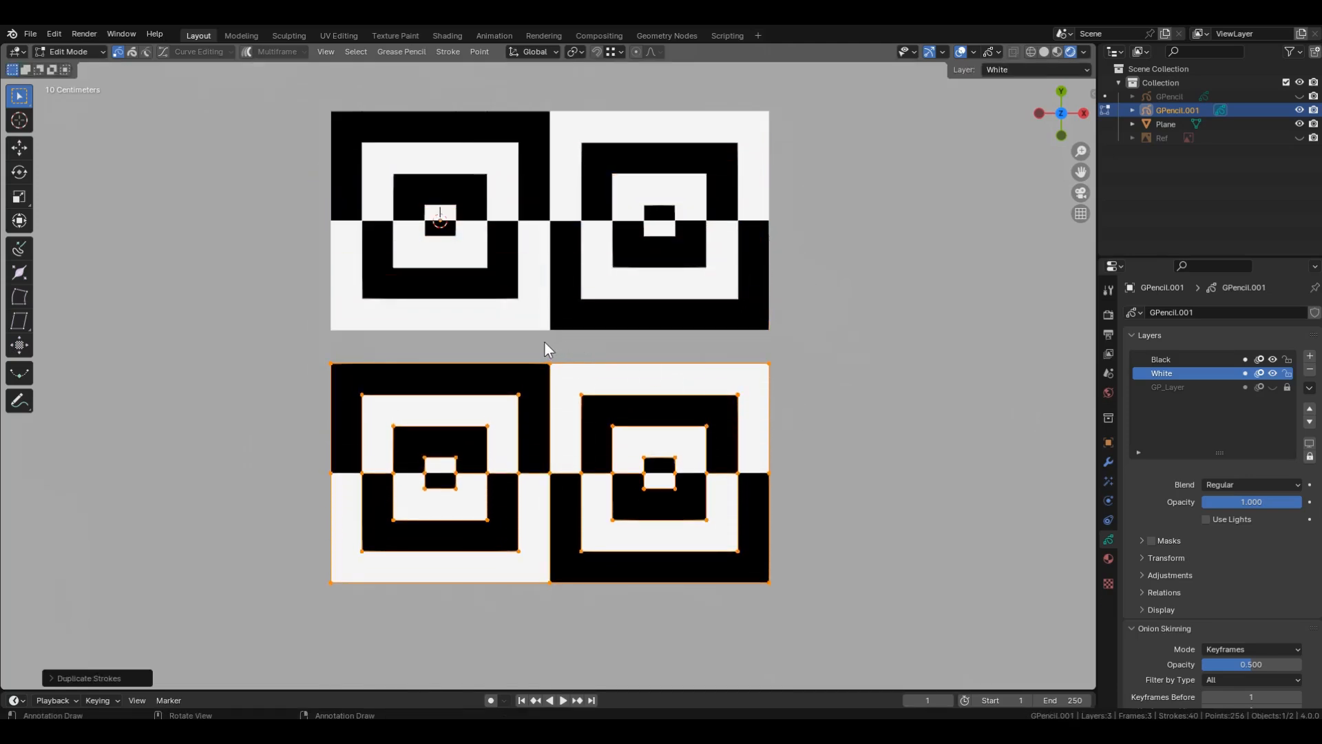
Move the duplicated pair up along the Y axis and snap its upper edge to the lower edge of the first pair.
scroll(539, 337, up, 1)
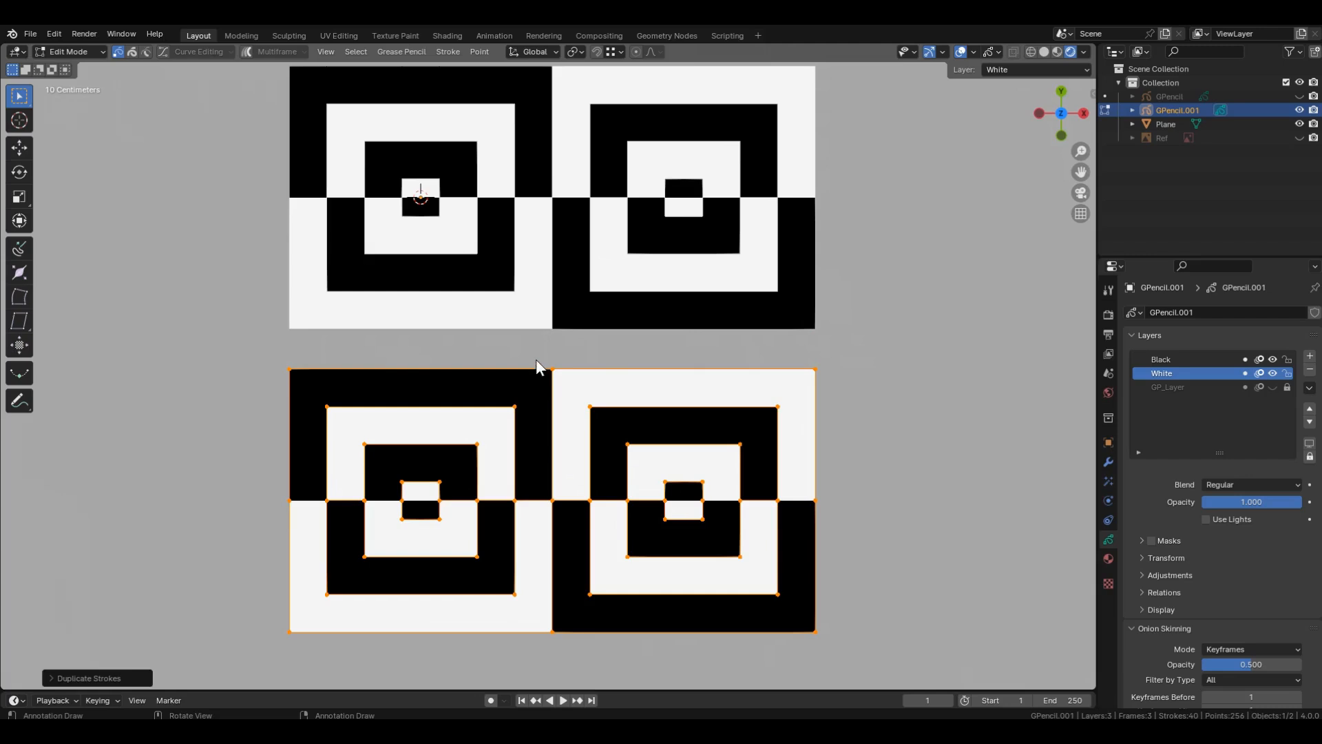
scroll(538, 365, up, 1)
key(g)
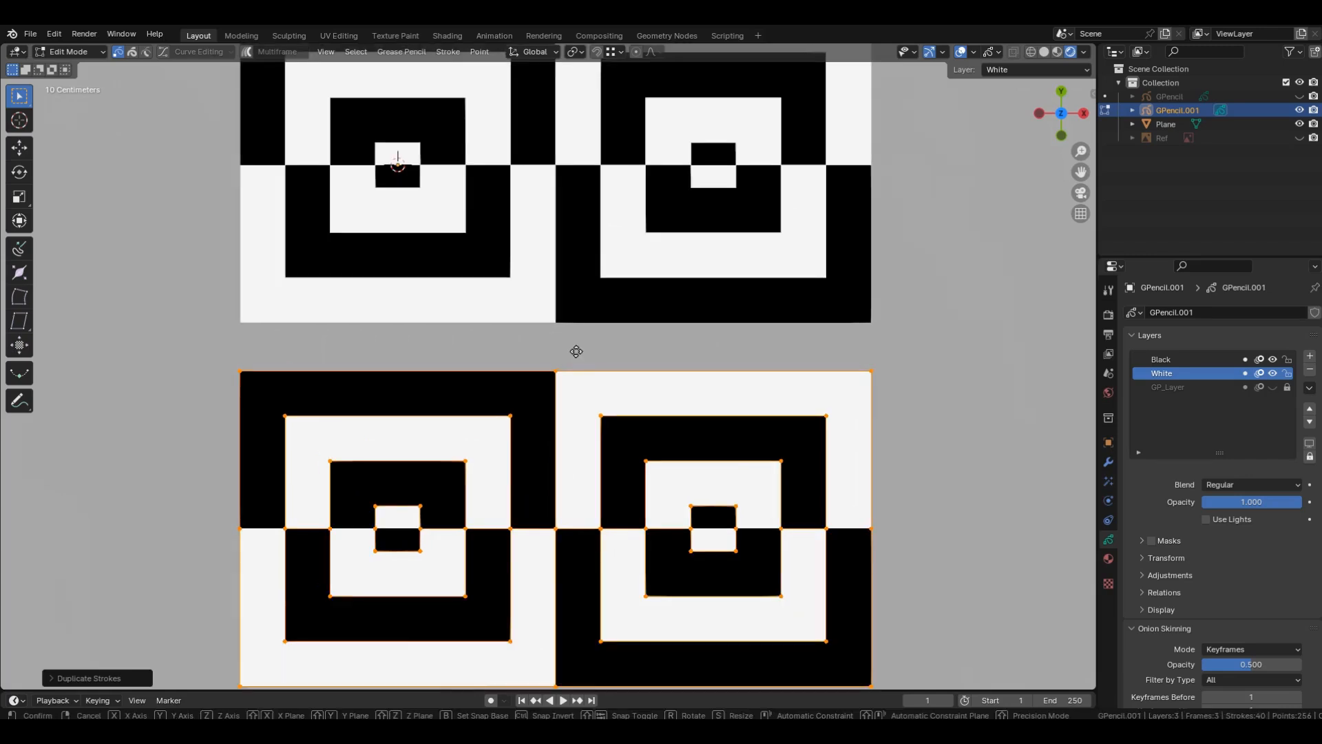
key(y)
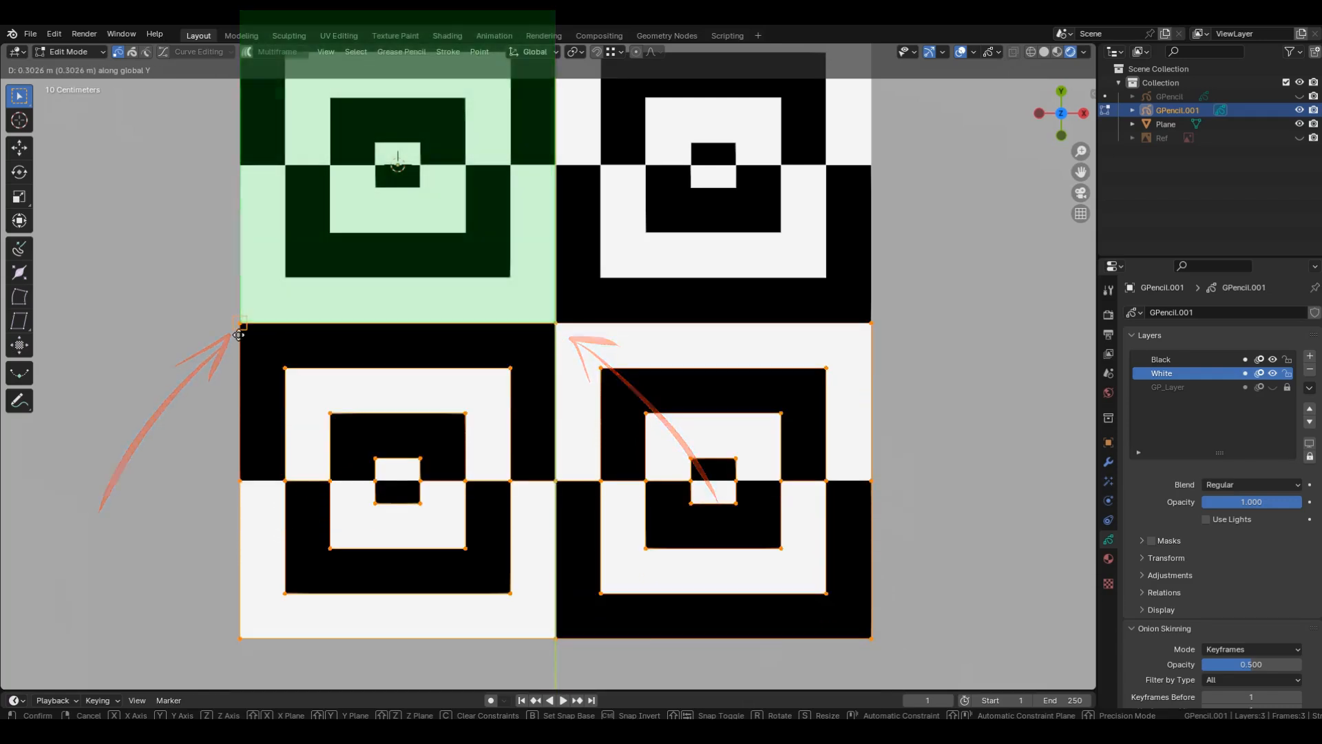
click(238, 335)
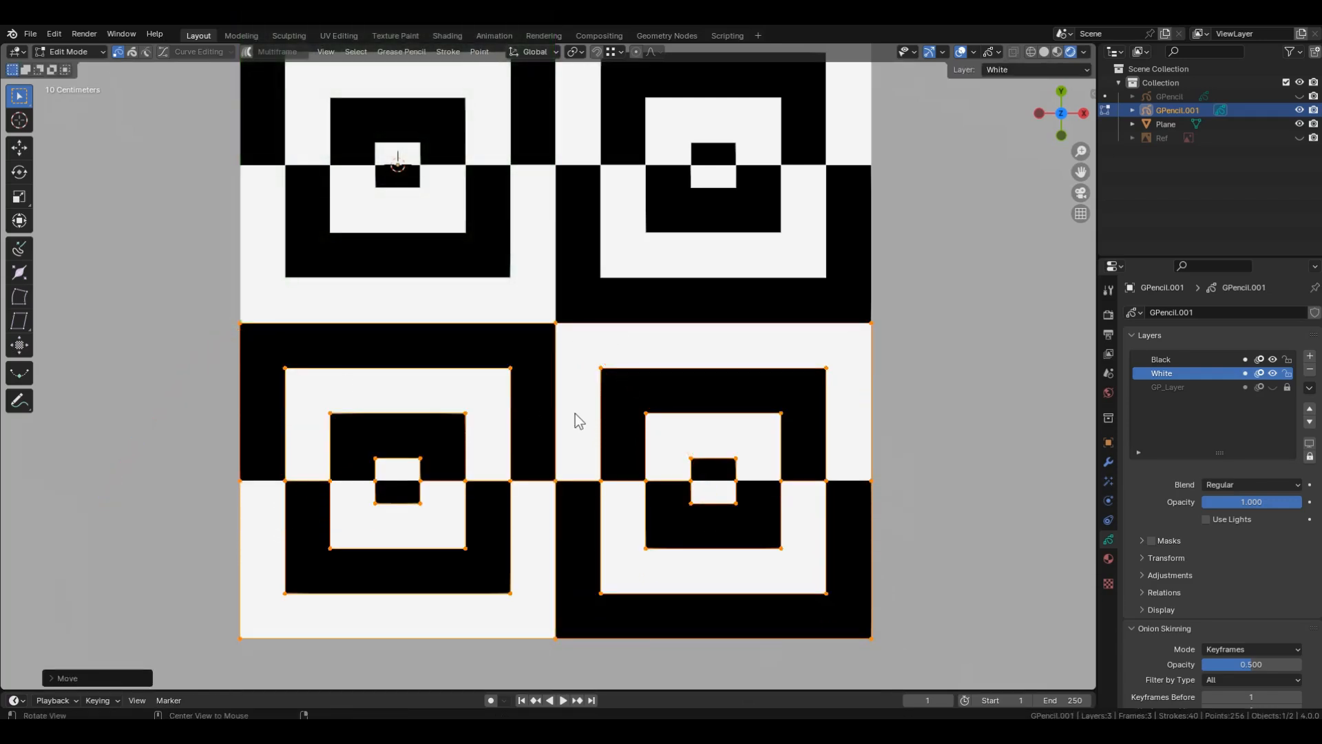
click(1032, 52)
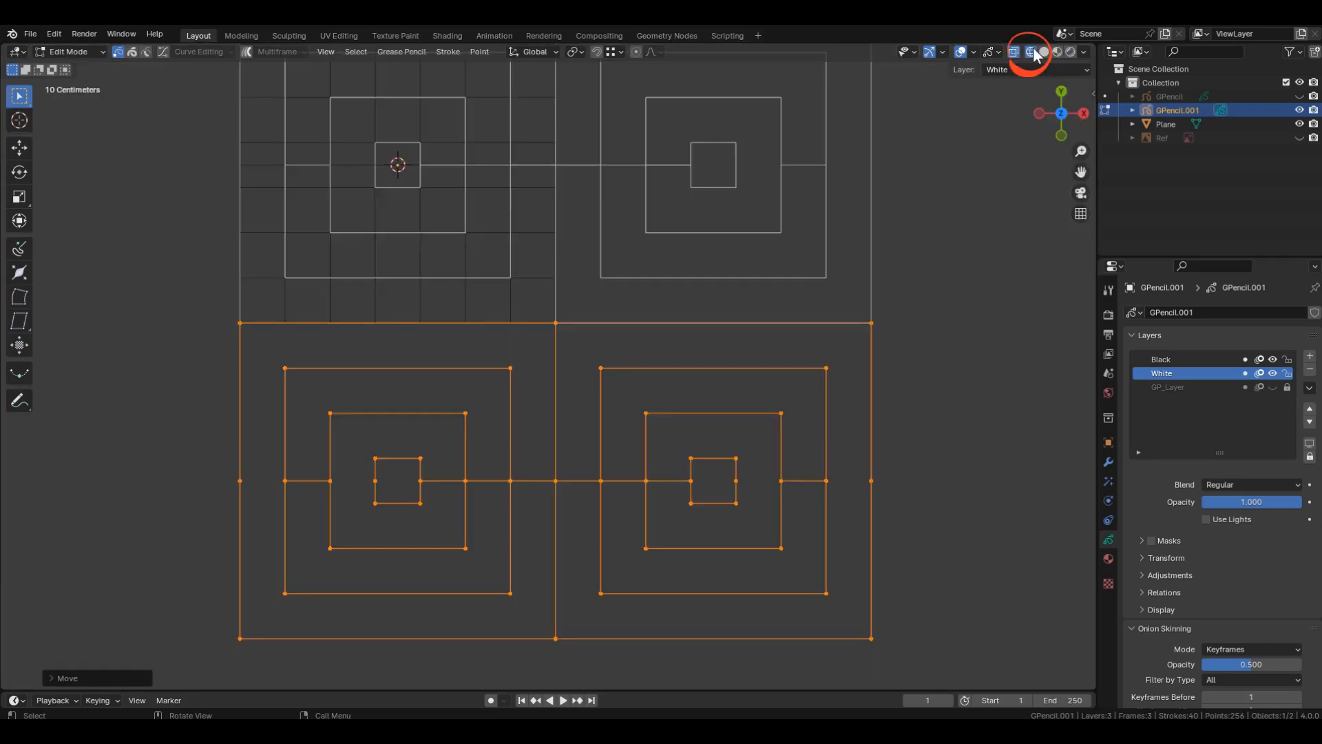
key(g)
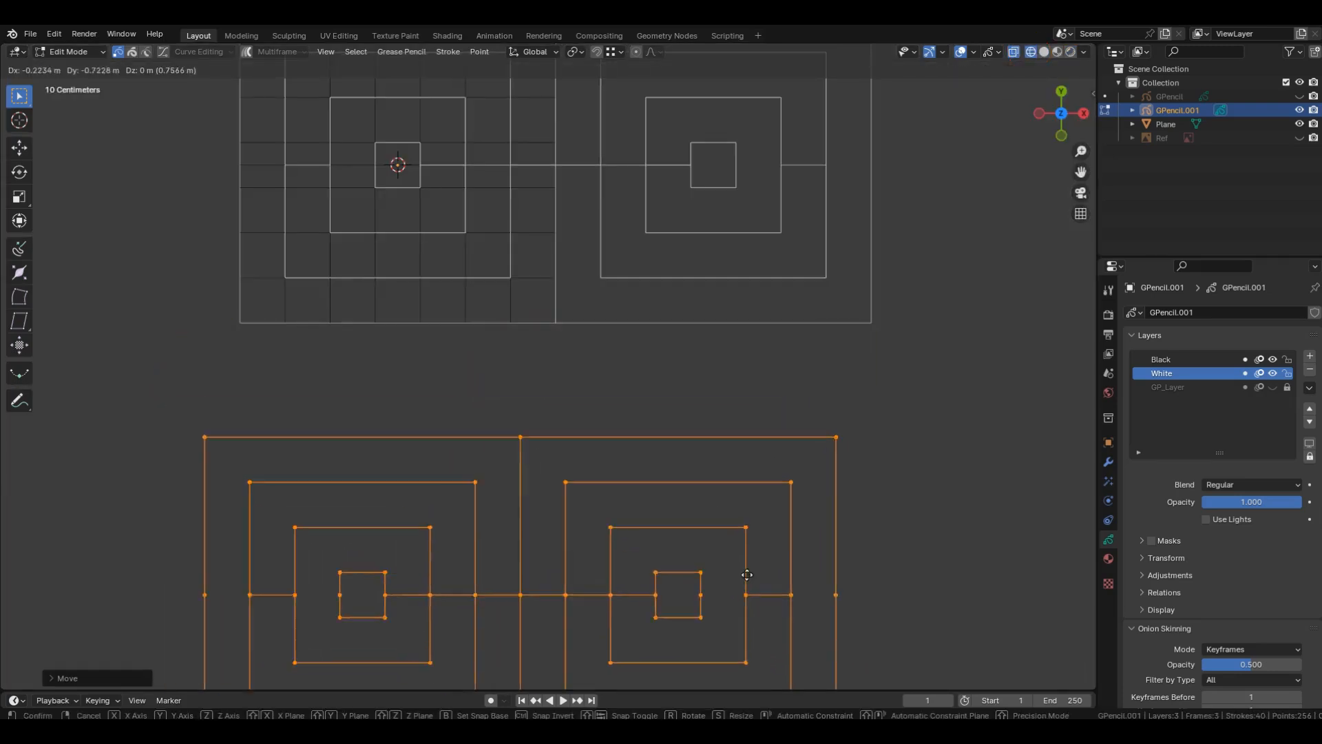
click(717, 532)
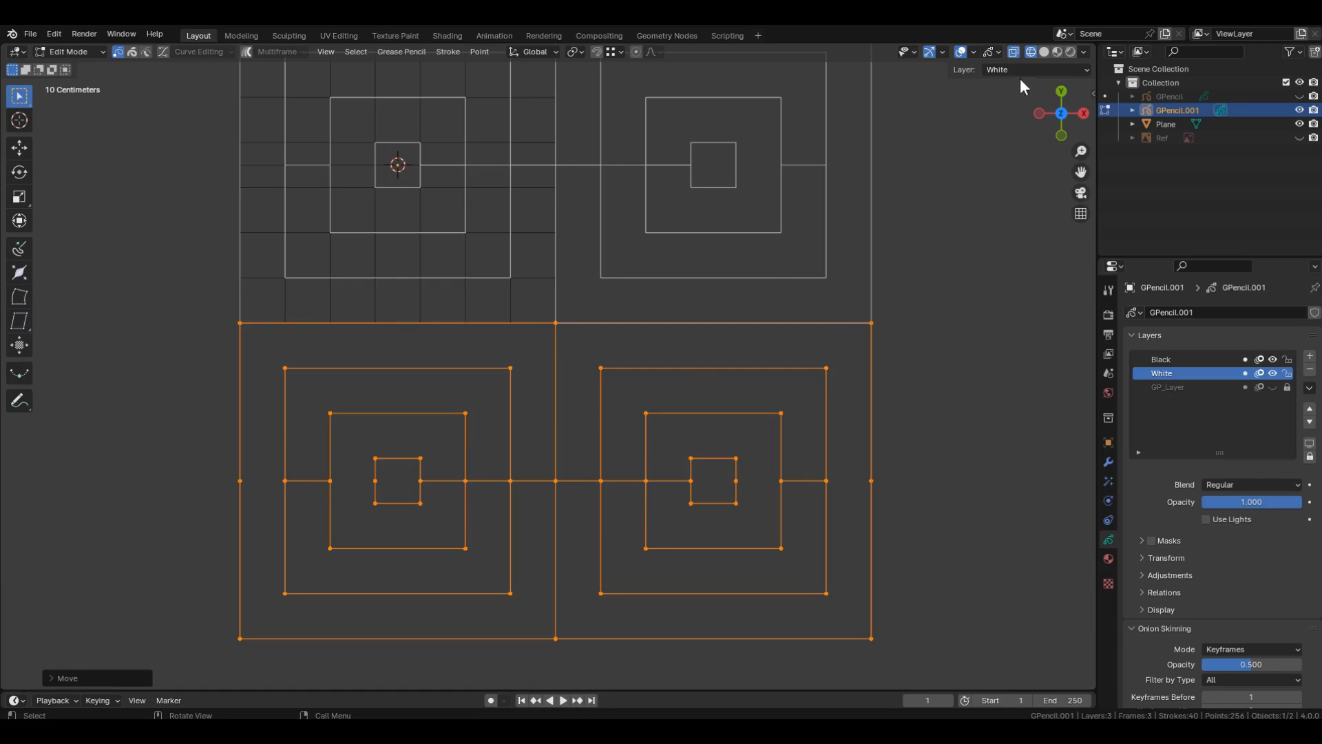
click(1071, 52)
Return to Object Mode and add an Array modifier to the Grease Pencil tiles with a count of 4.
key(Tab)
scroll(154, 638, down, 1)
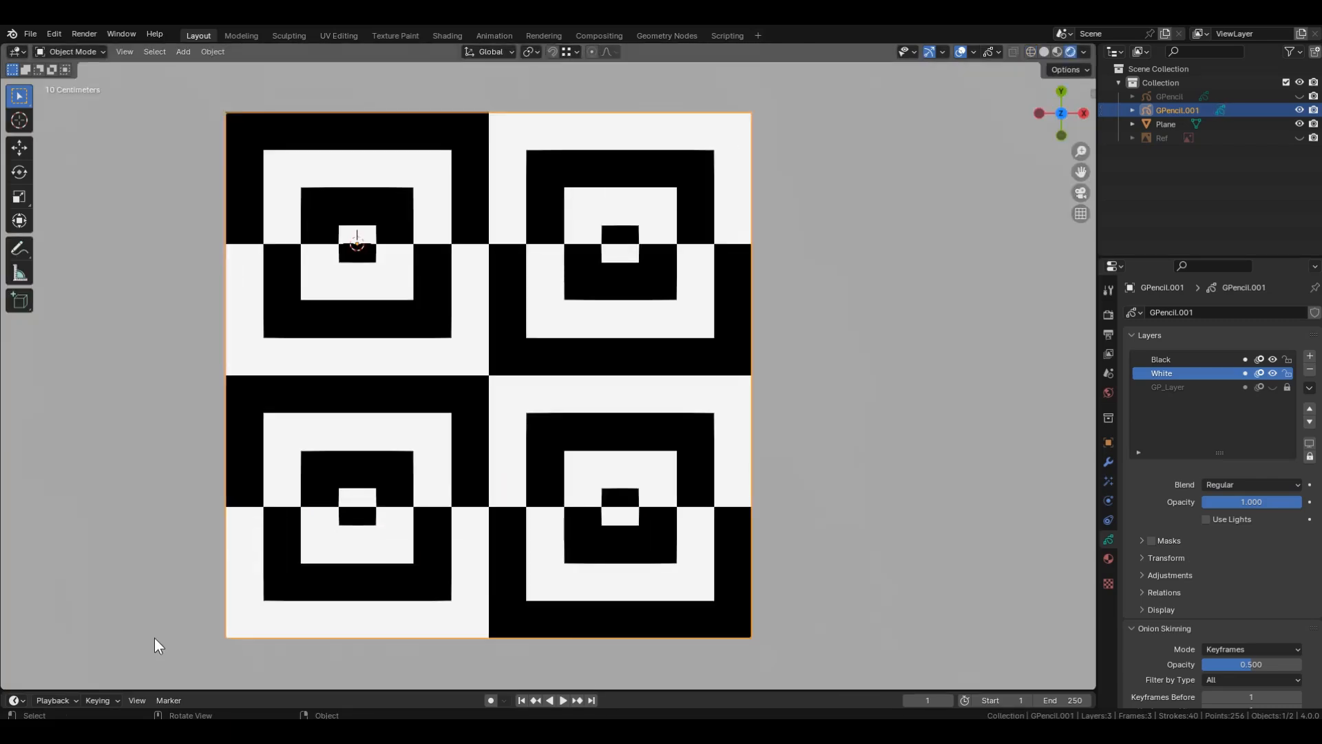
scroll(154, 638, down, 1)
scroll(149, 638, down, 5)
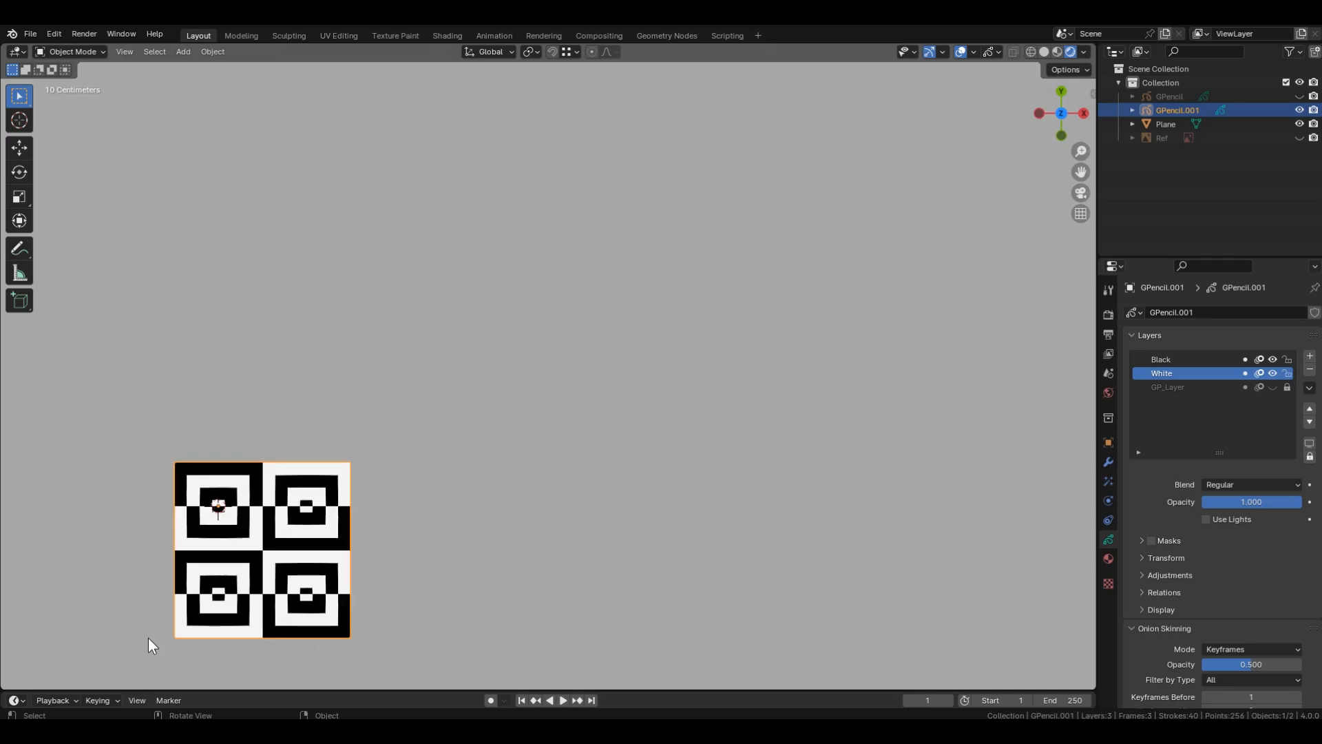
click(1108, 461)
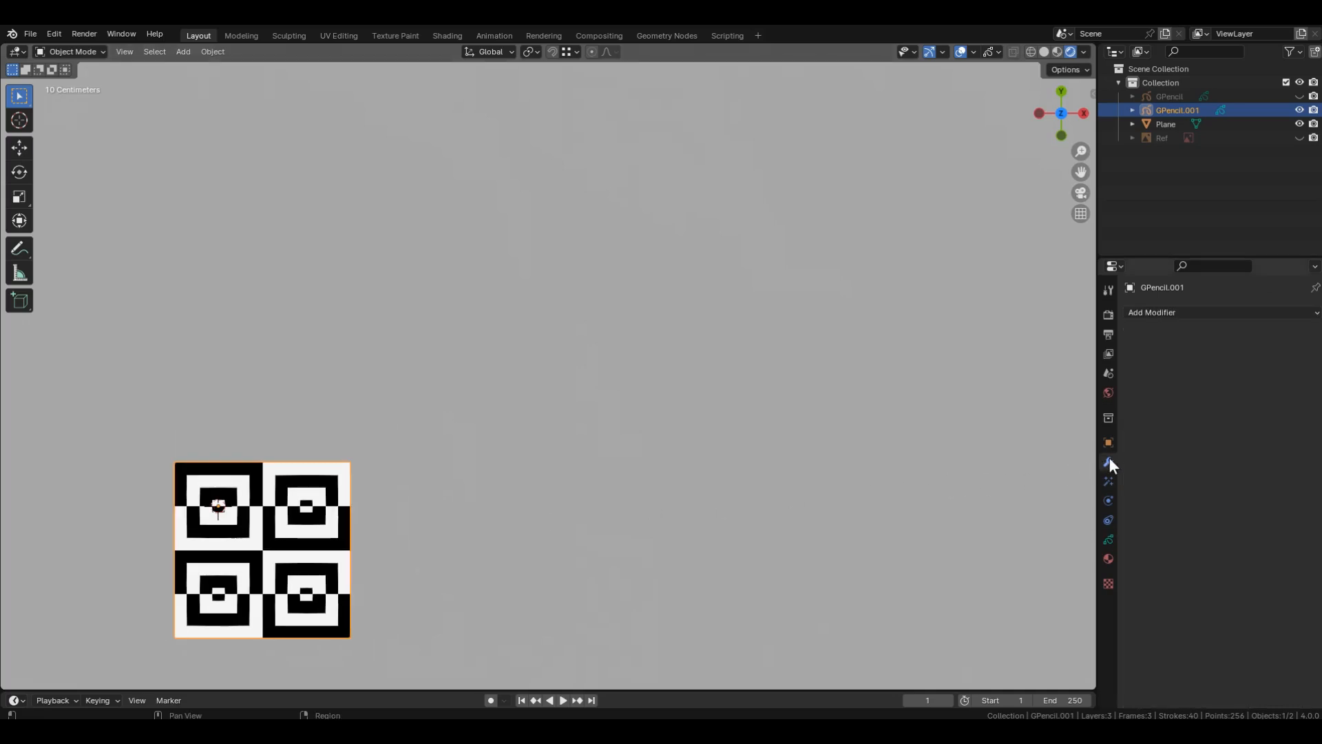
click(1220, 313)
click(1080, 346)
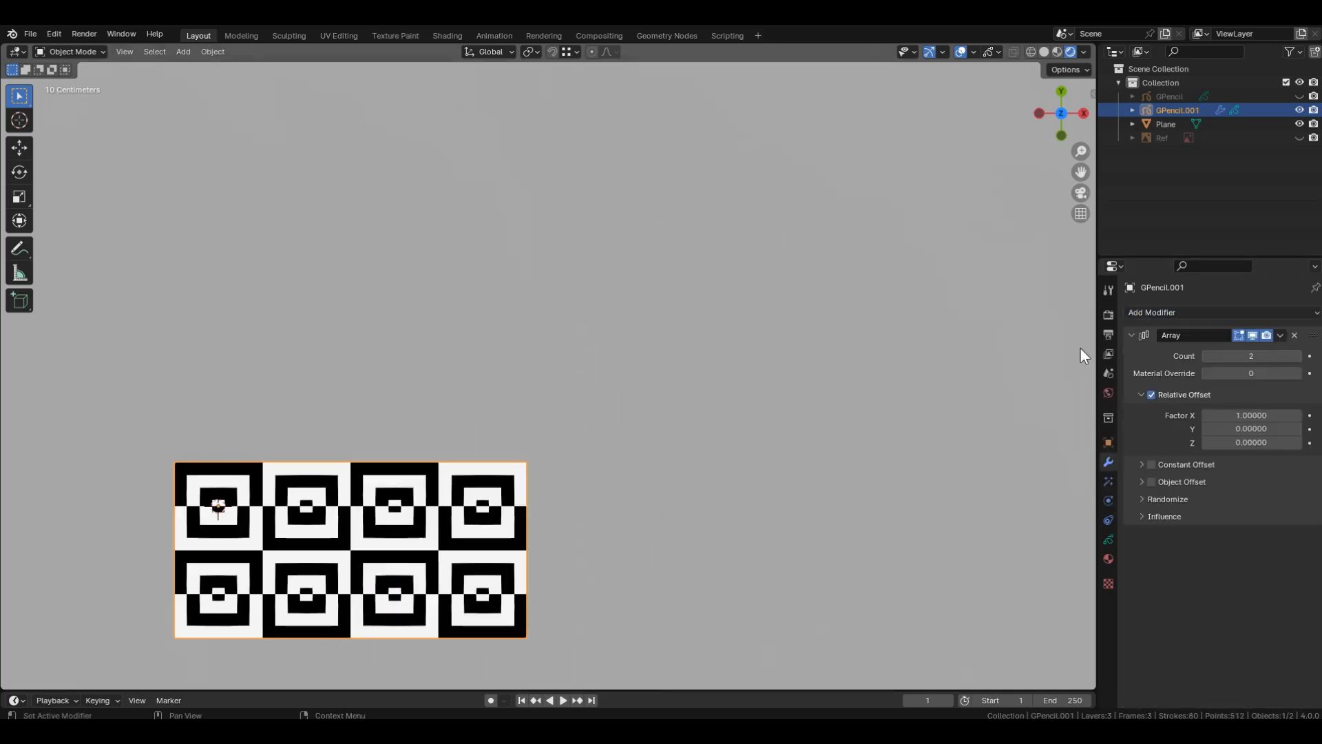
click(1298, 356)
click(1299, 356)
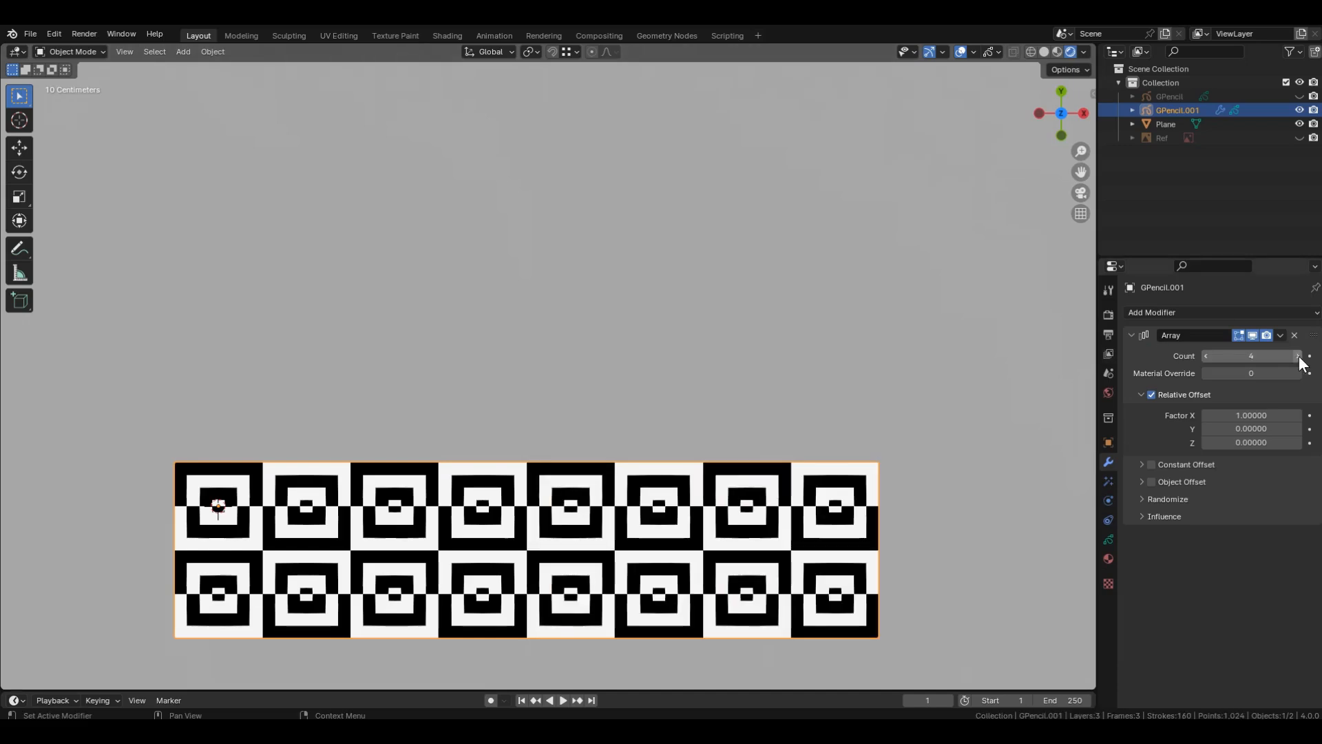
Duplicate the Array modifier and set the copy's relative offset factors to X 0 and Y 1.
click(1281, 335)
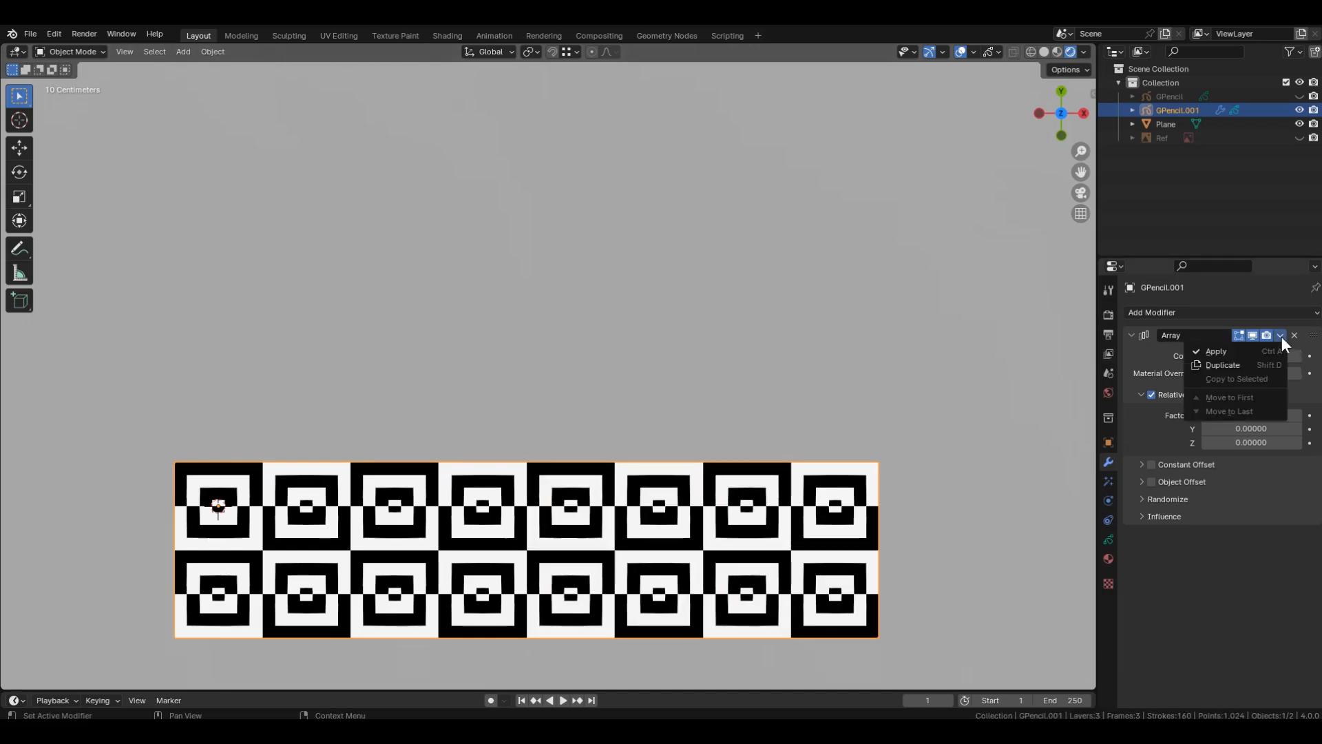
click(1233, 364)
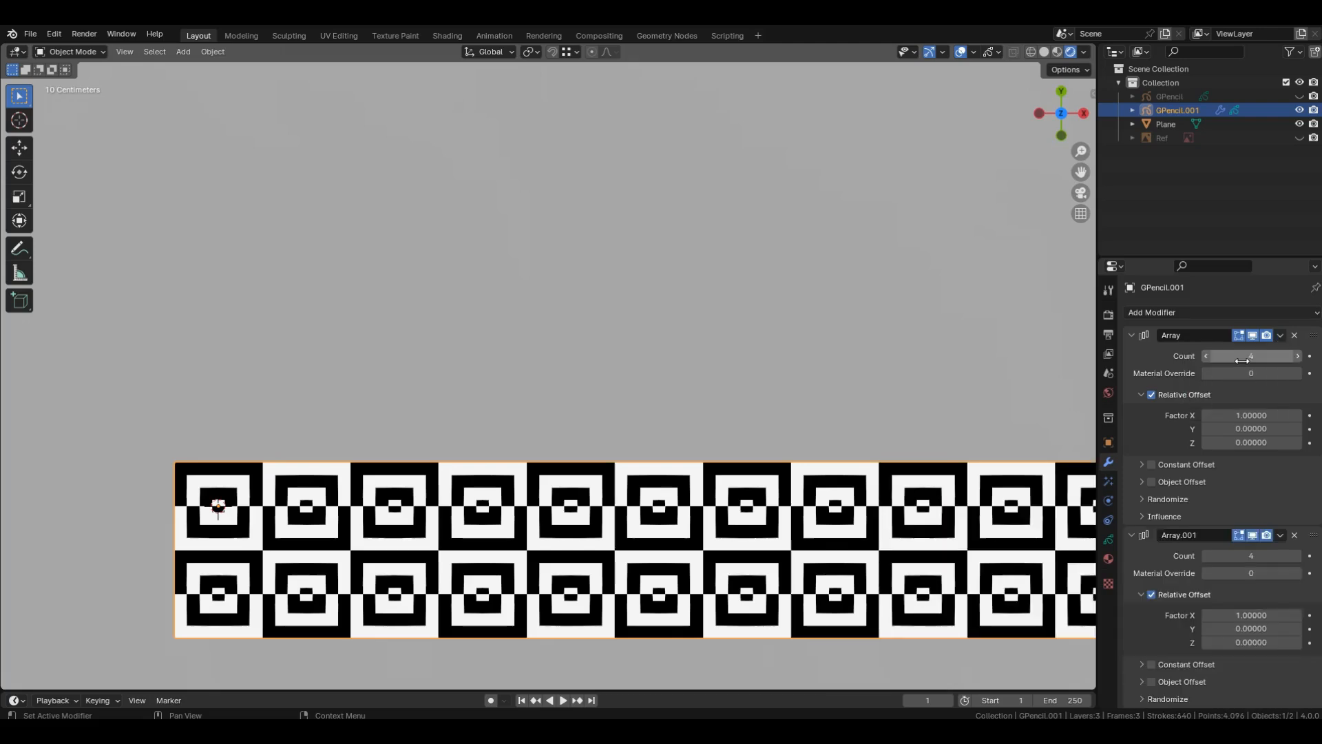
click(1132, 335)
double_click(1222, 434)
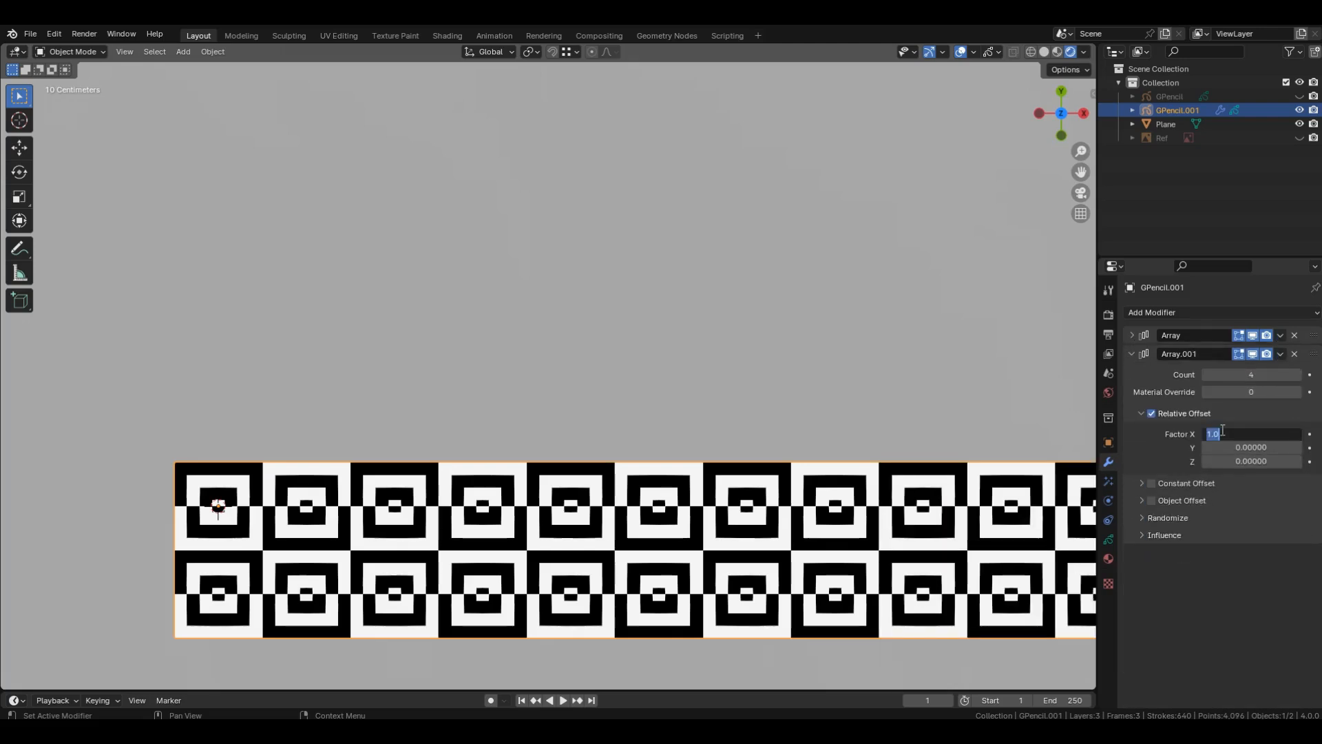
text(0)
key(Tab)
text(1)
key(Return)
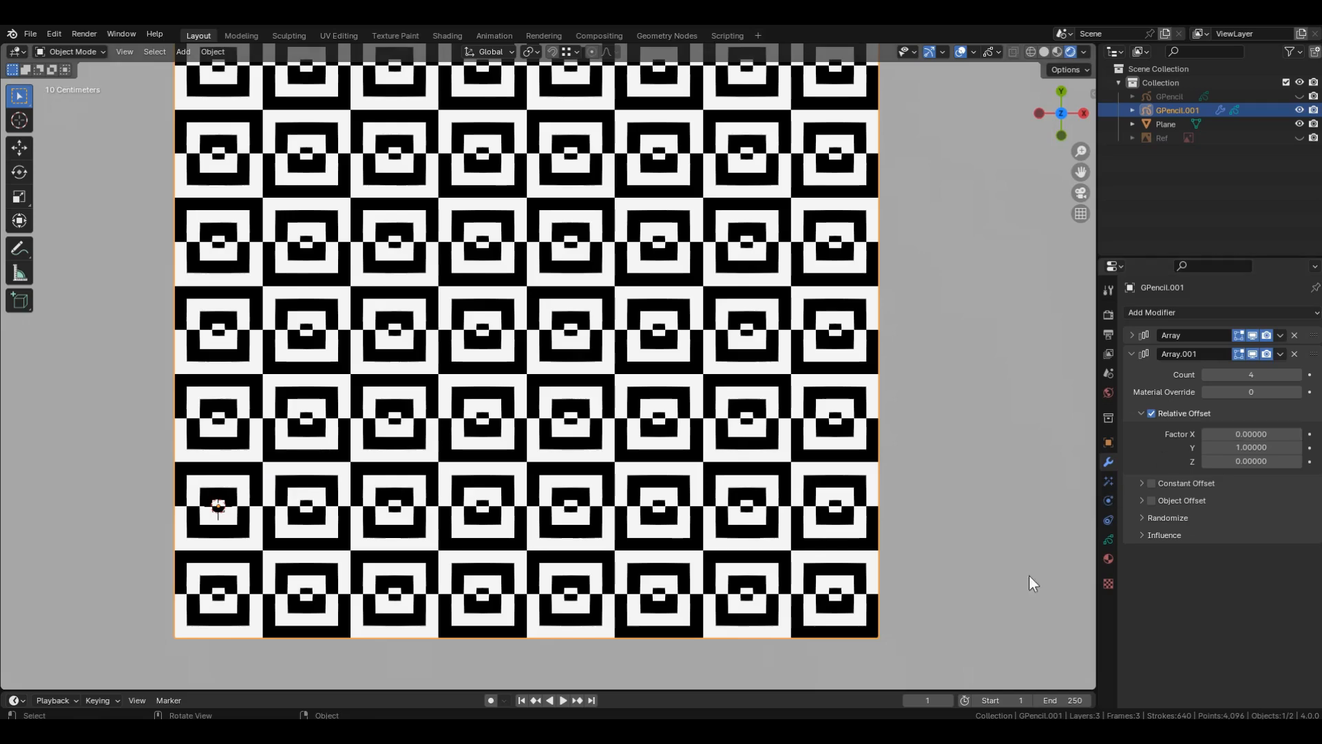
scroll(167, 647, down, 5)
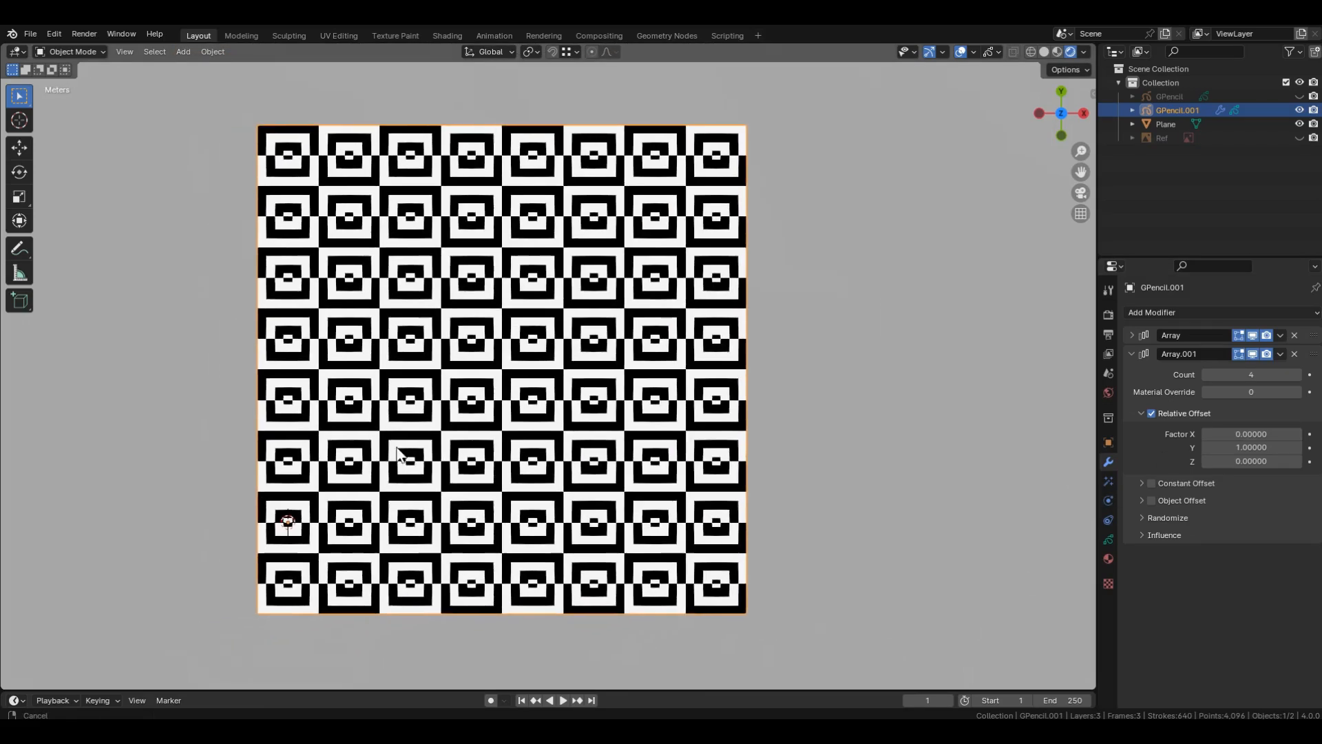
shift+middle_drag(397, 449, 434, 465)
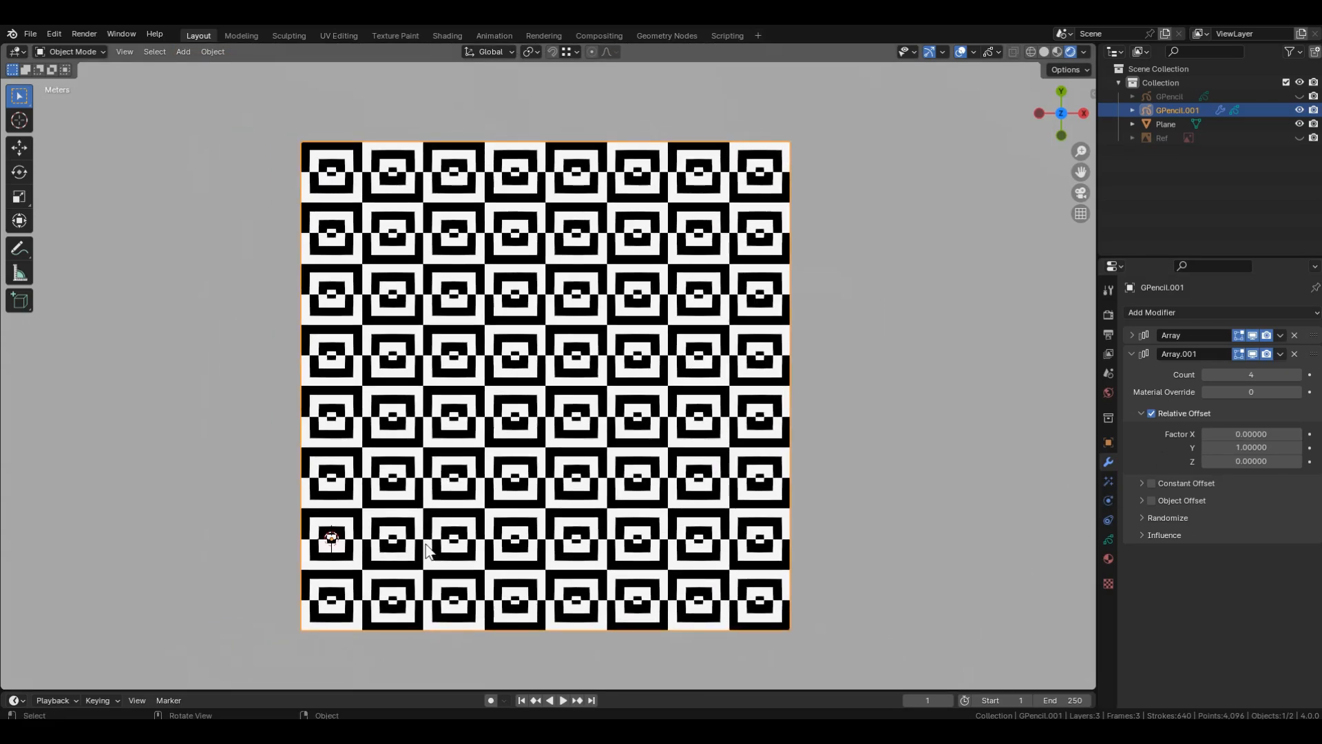
ctrl+middle_drag(427, 551, 930, 354)
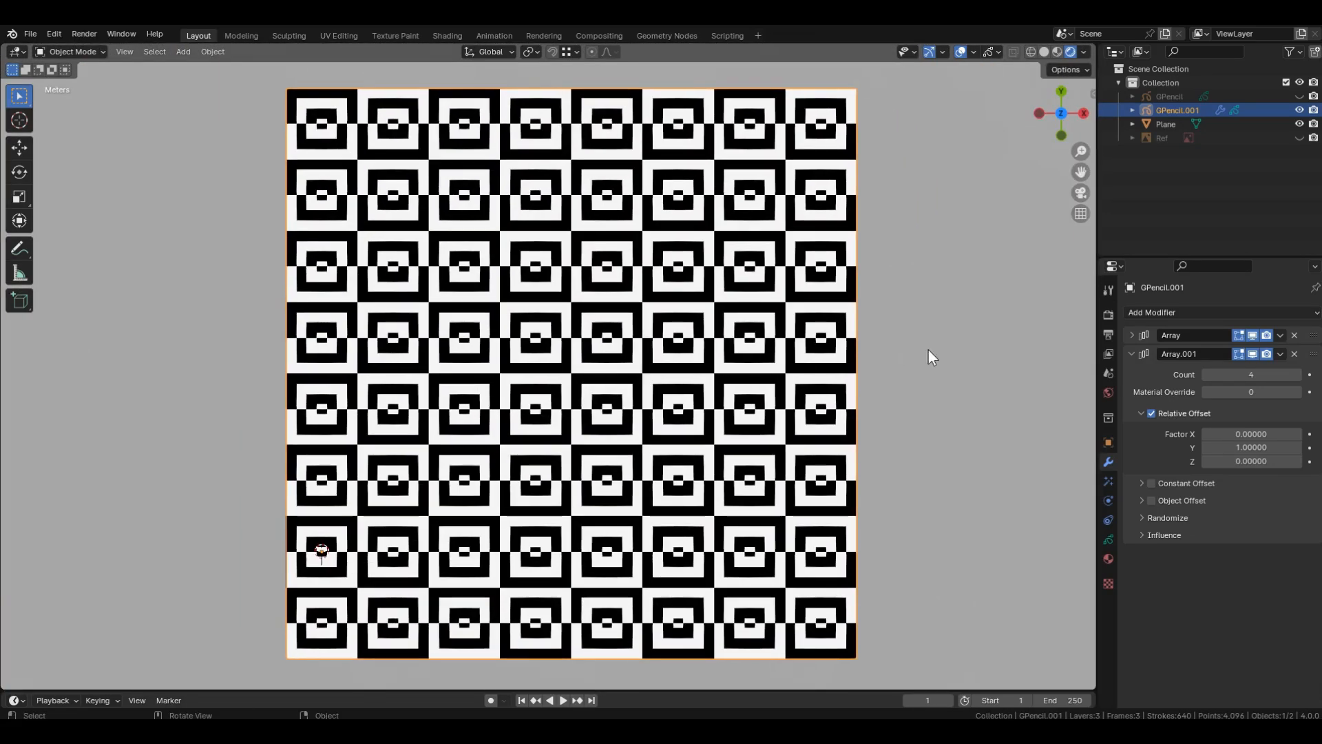